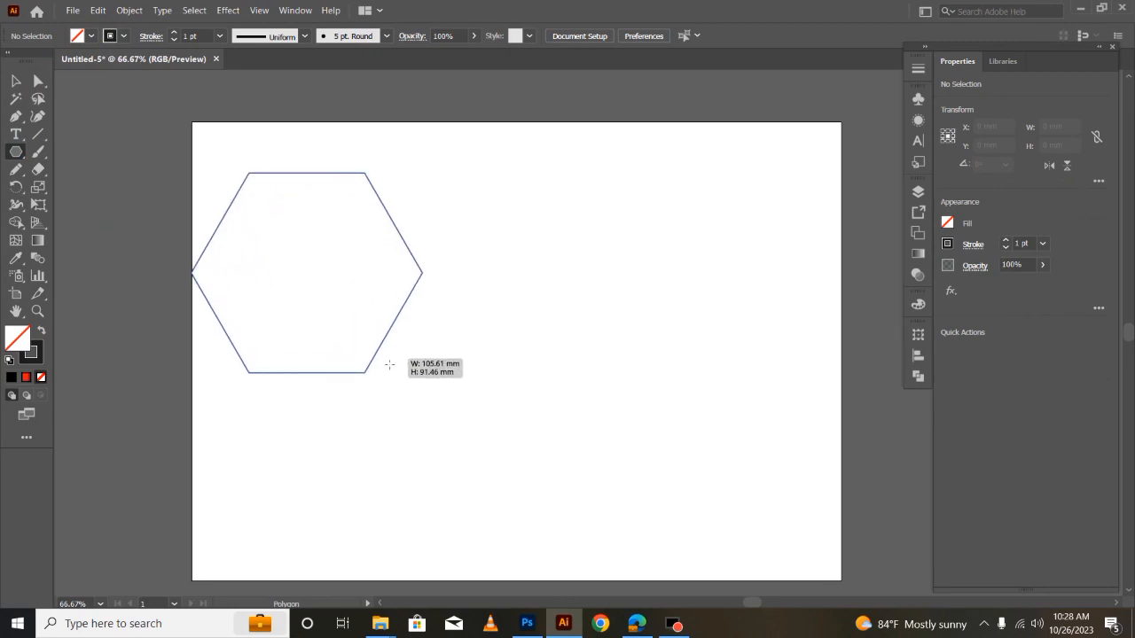
Step: Rotate the hexagon so a vertex points up and duplicate it twice to form a cluster of three touching hexagons
left_click(15, 80)
left_click_drag(292, 172, 404, 166)
left_click_drag(544, 166, 535, 398)
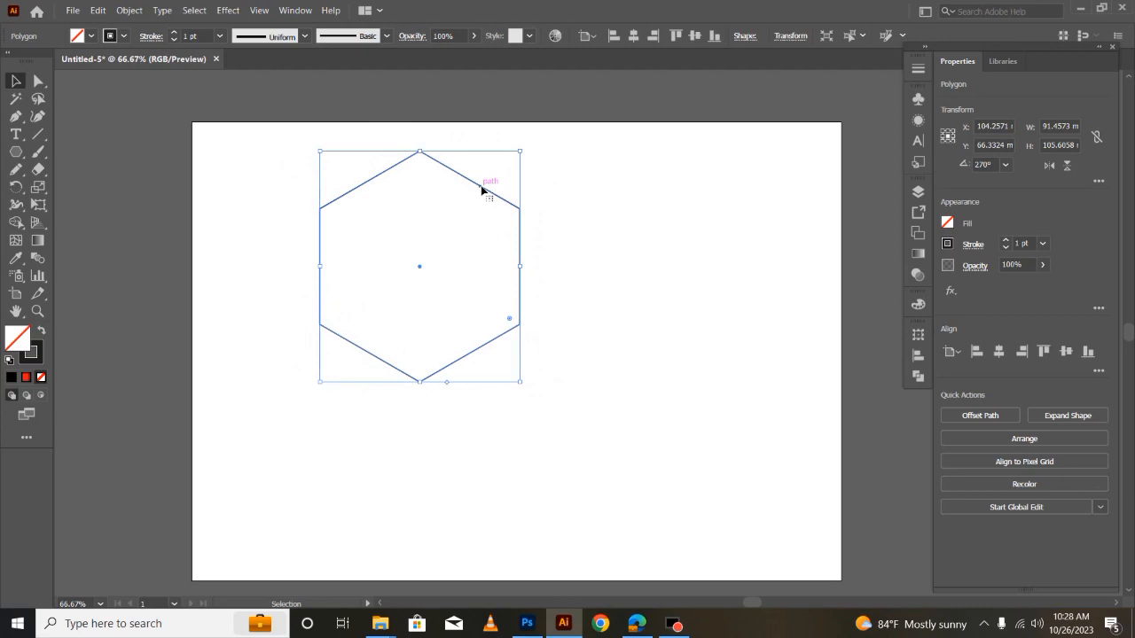
left_click_drag(482, 190, 581, 364)
left_click(735, 454)
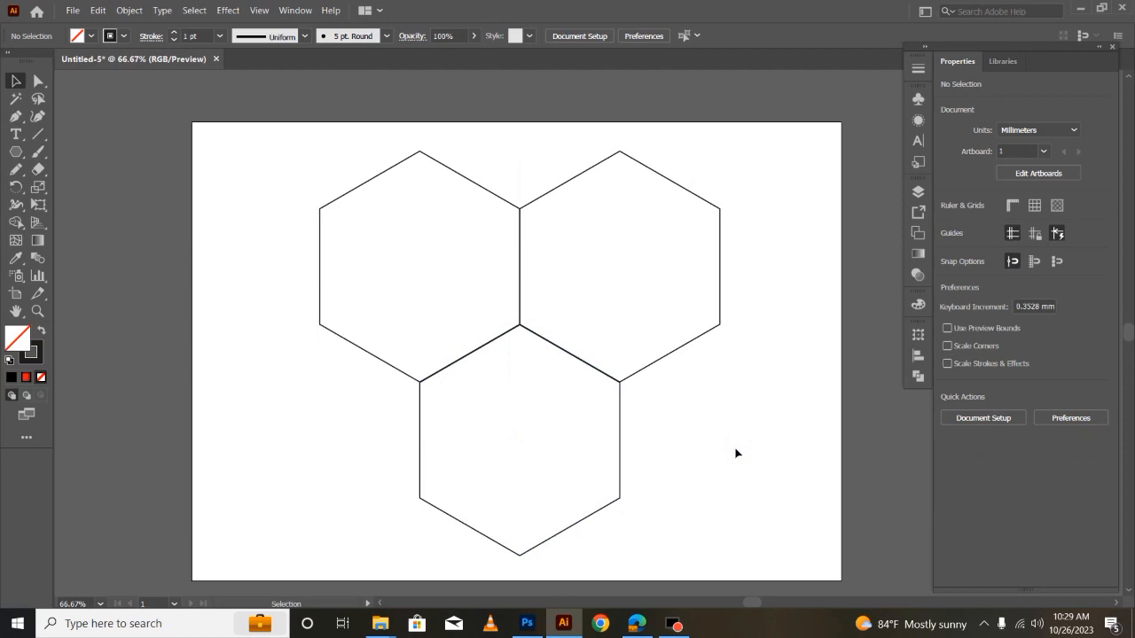
Step: Try to nudge the lower hexagon in small increments until its upper edges coincide with the two hexagons above
left_click(594, 371)
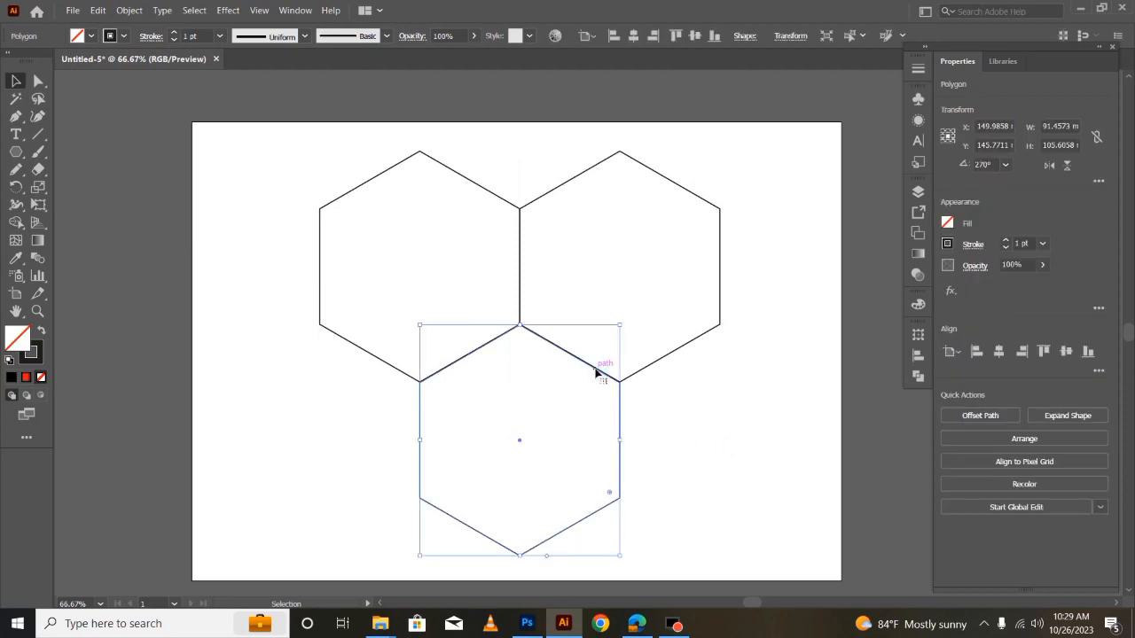
left_click(685, 417)
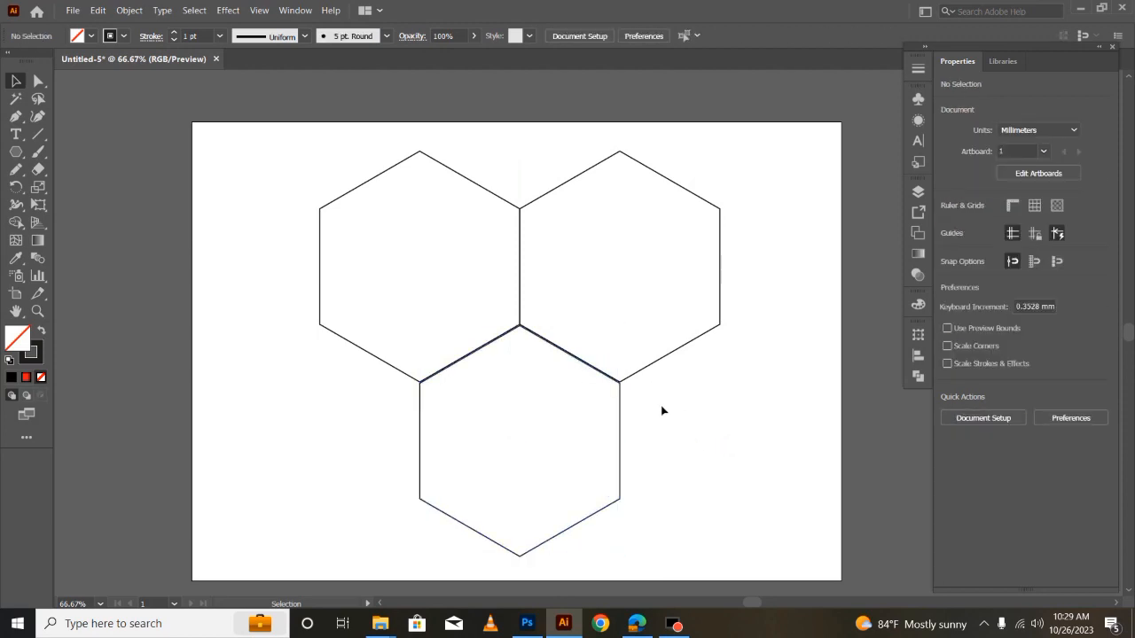
left_click(570, 358)
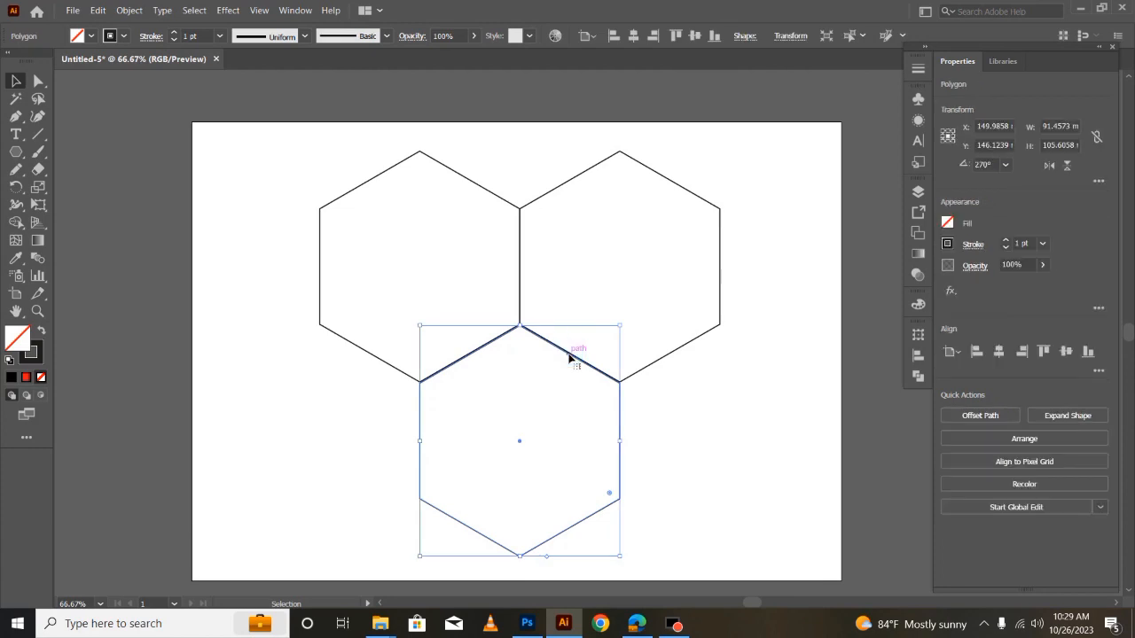
left_click(670, 391)
left_click(578, 361)
key("Up")
key("Left")
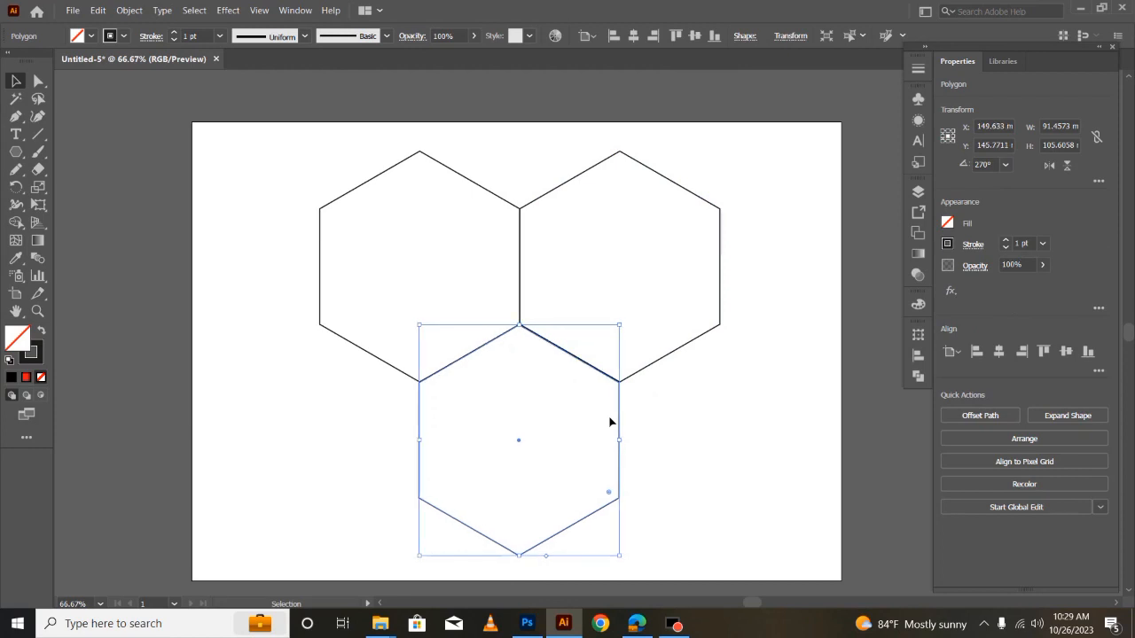
key("Right")
left_click(745, 494)
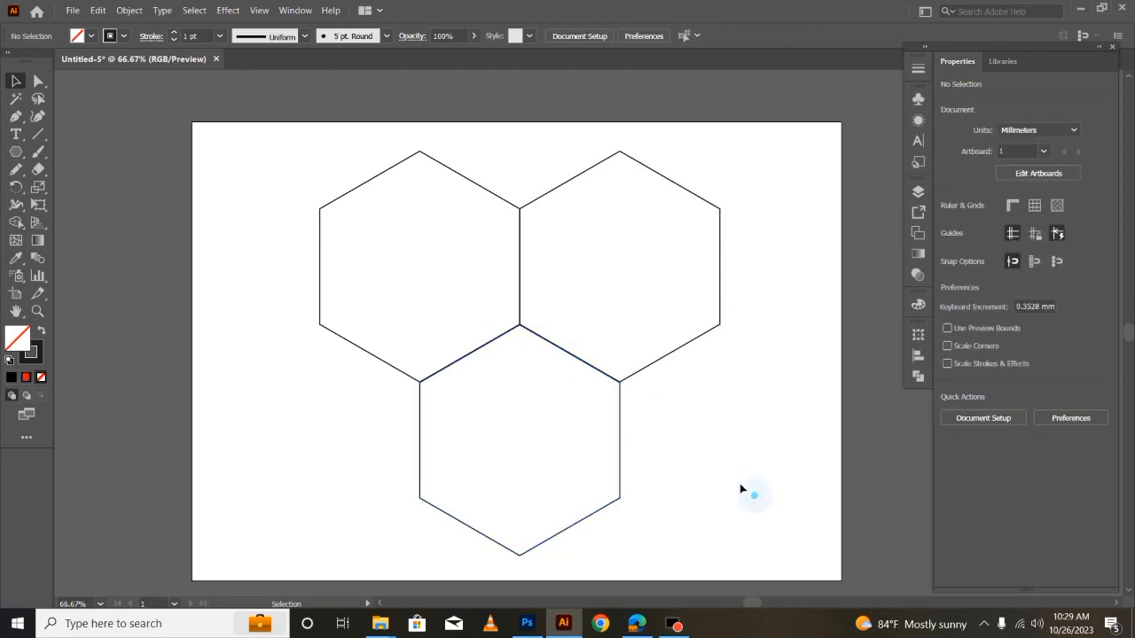
left_click(733, 483)
Step: Draw a Pen path from the lower hexagon's lowest vertex up to the shared centre point, ending at the left hexagon's upper-left vertex
left_click(15, 116)
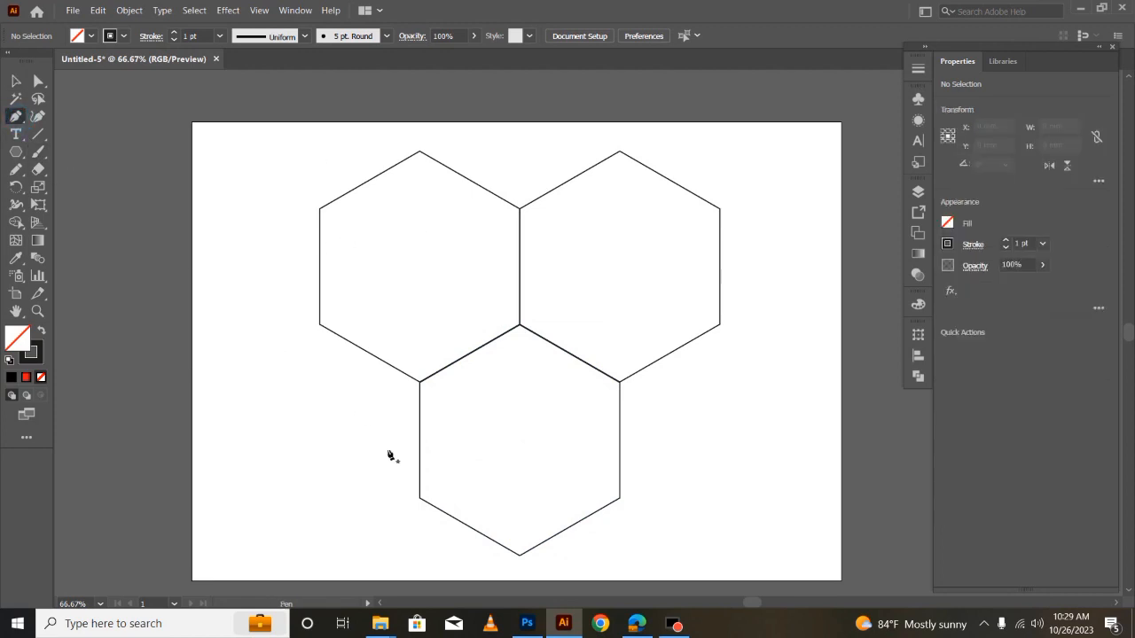
left_click(520, 556)
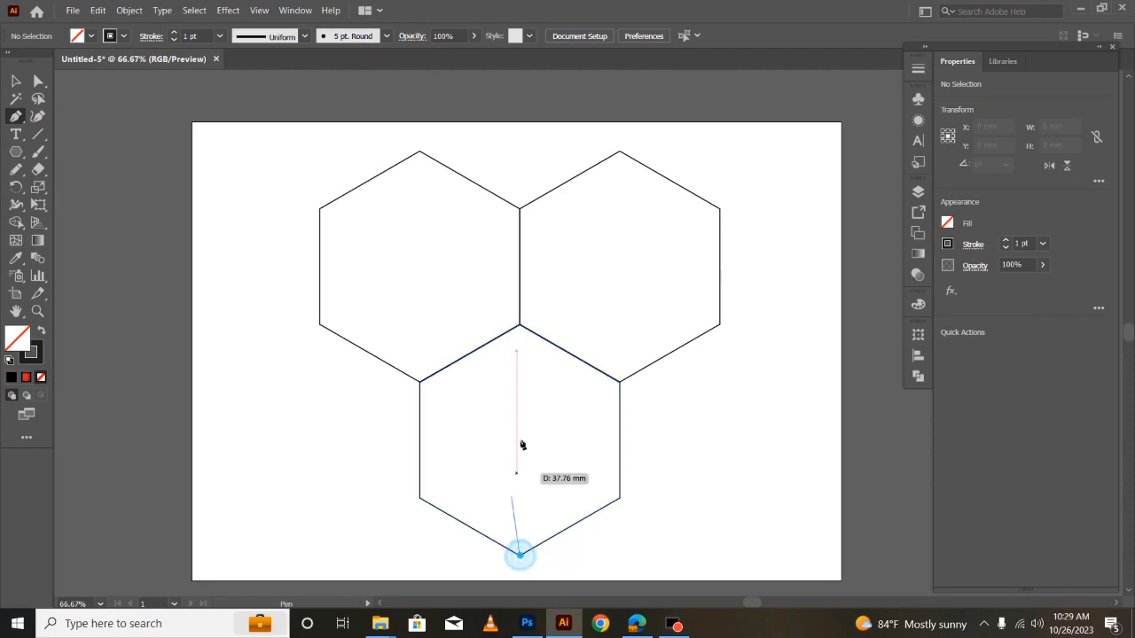
left_click(521, 327)
left_click(321, 210)
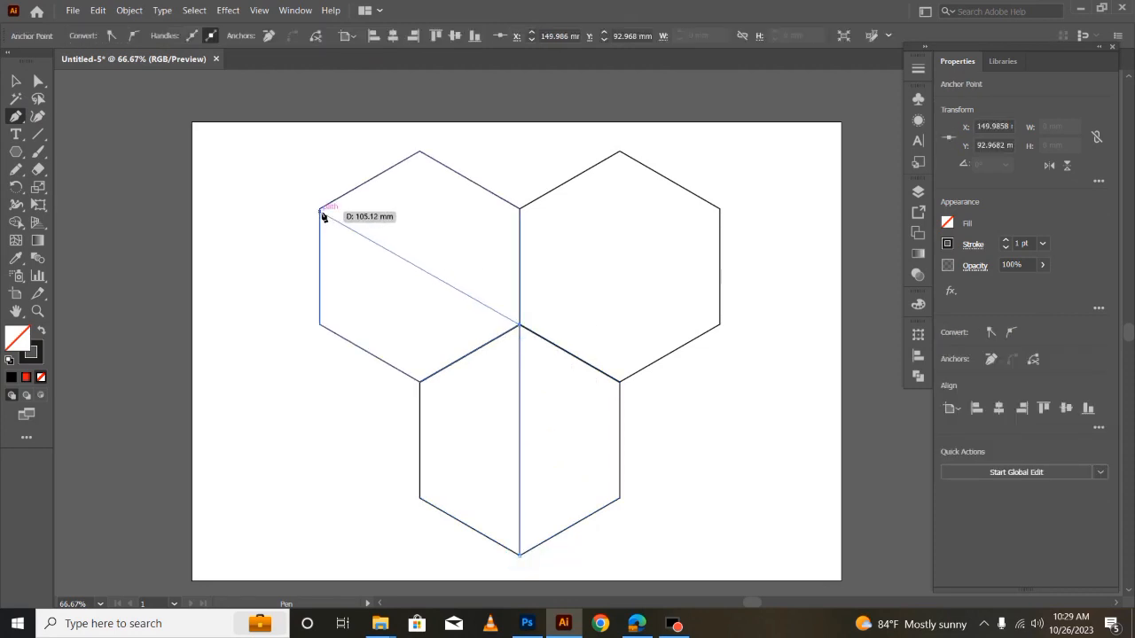
left_click(322, 212)
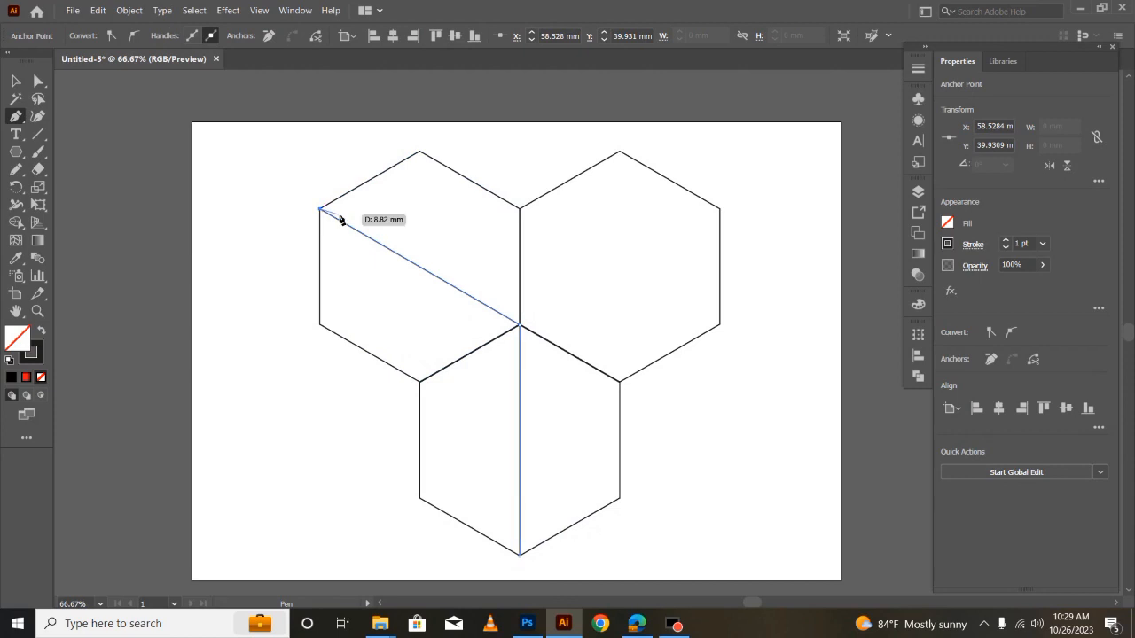
Step: Draw a vertical line from the lower hexagon's lower-left vertex up to the diagonal and connect it to the diagonal's upper-left end
left_click(420, 500)
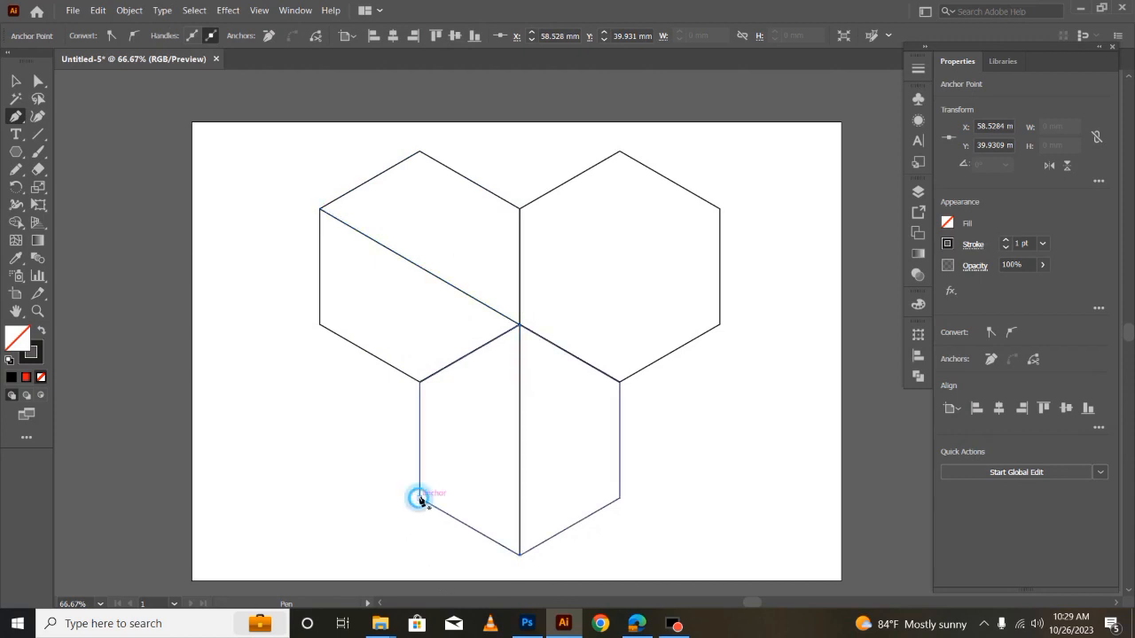
left_click(420, 268)
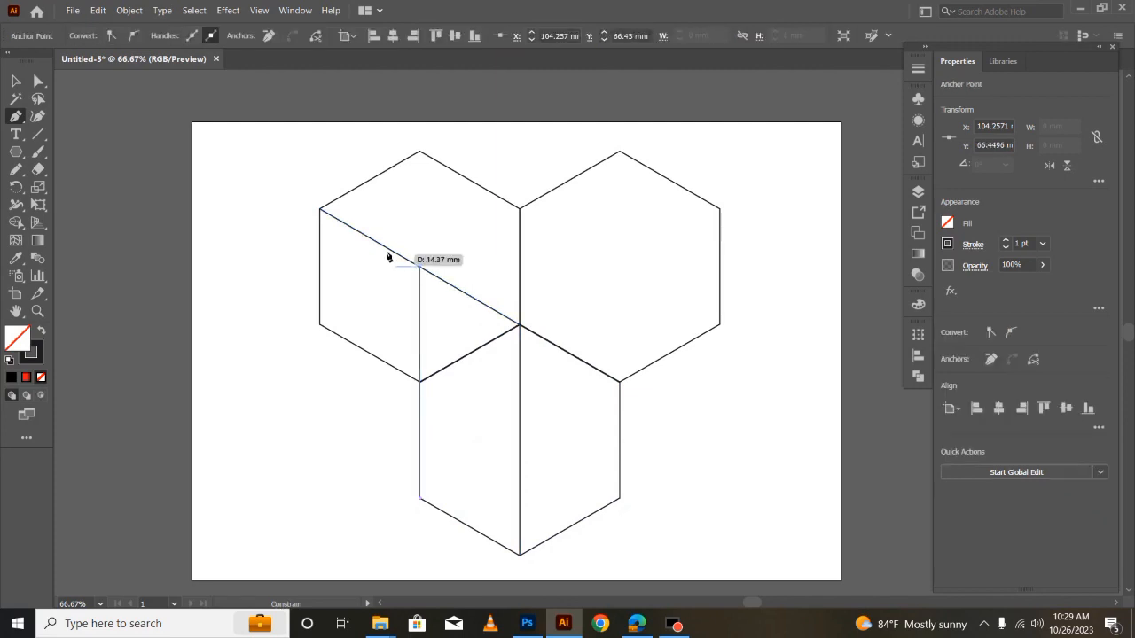
left_click(320, 210)
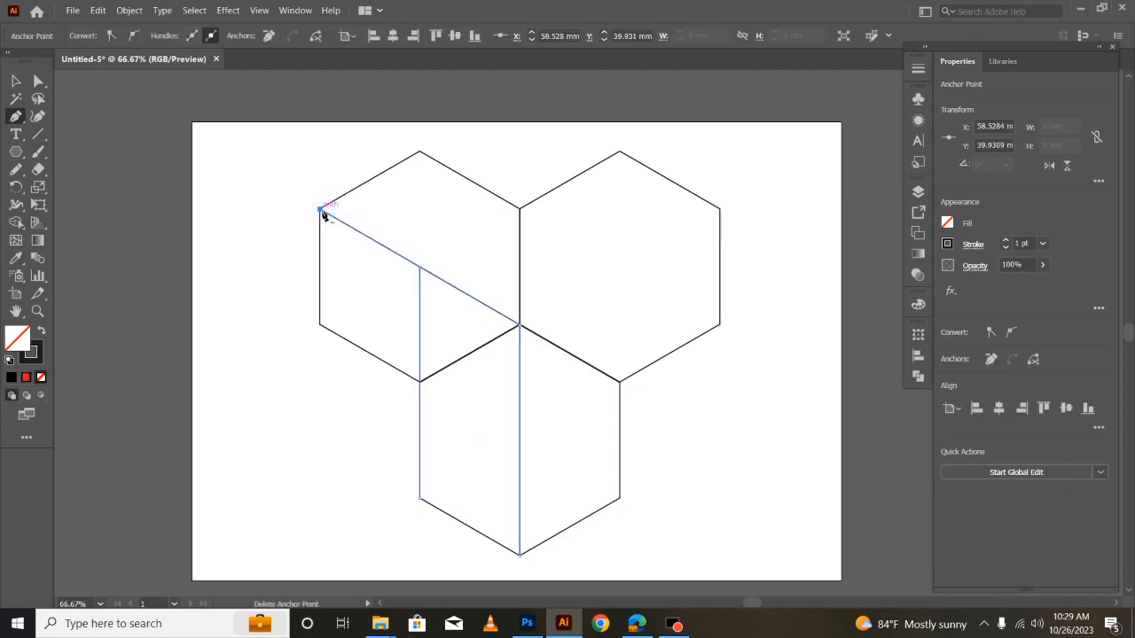
Step: Try to cut the drawn lines to the clipboard, and undo the cut
left_click(16, 81)
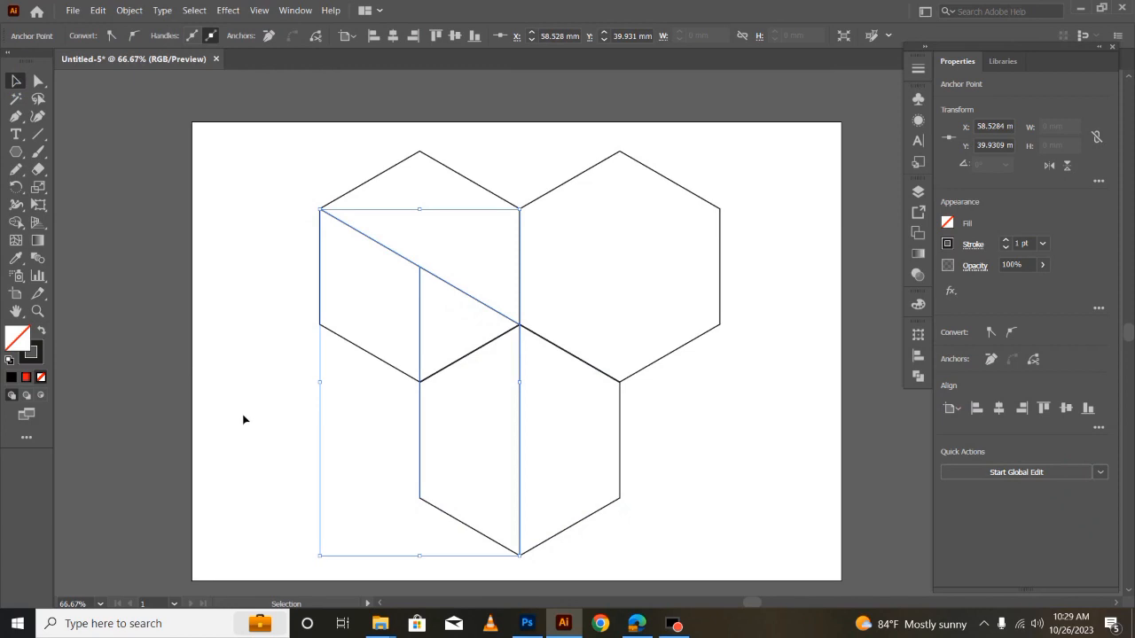
left_click(94, 13)
left_click(112, 58)
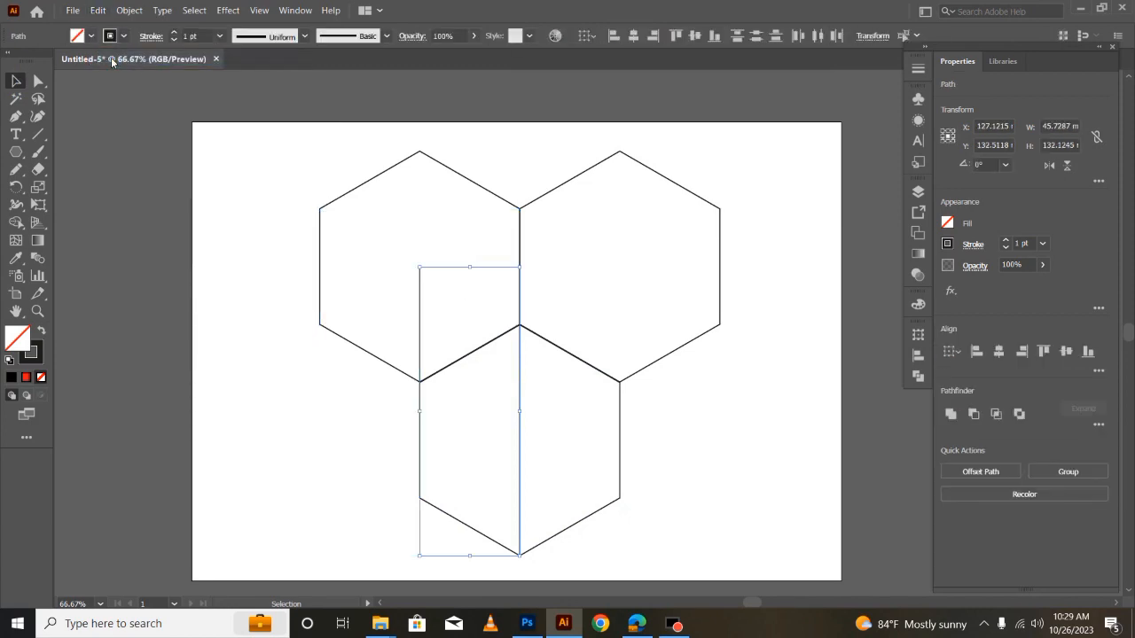
key("ctrl+z")
Step: Select all the Pen-drawn lines inside the hexagons and cut them to the clipboard
left_click(282, 376)
left_click_drag(393, 222, 462, 325)
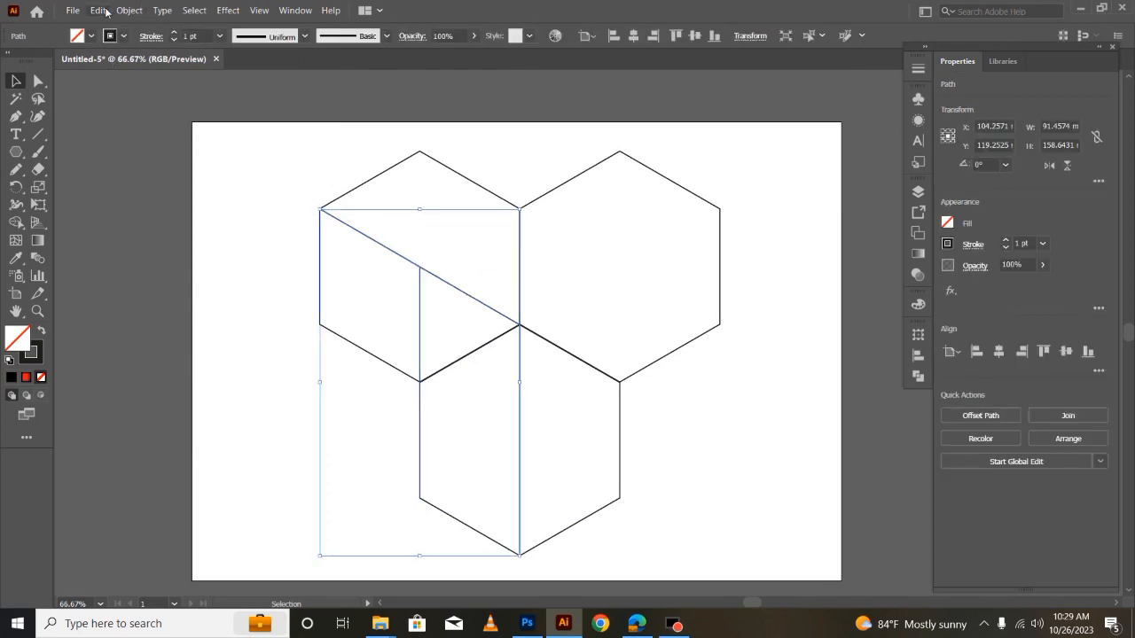
left_click(104, 10)
left_click(115, 57)
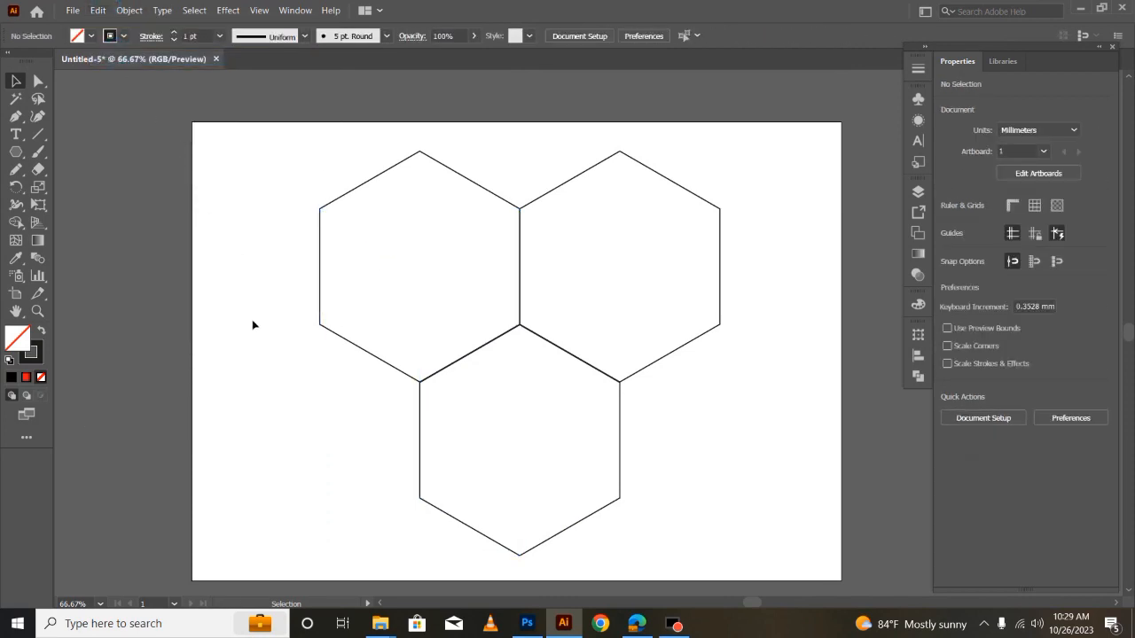
Step: Try to merge the three hexagons into one shape with the Shape Builder
left_click_drag(279, 191, 760, 496)
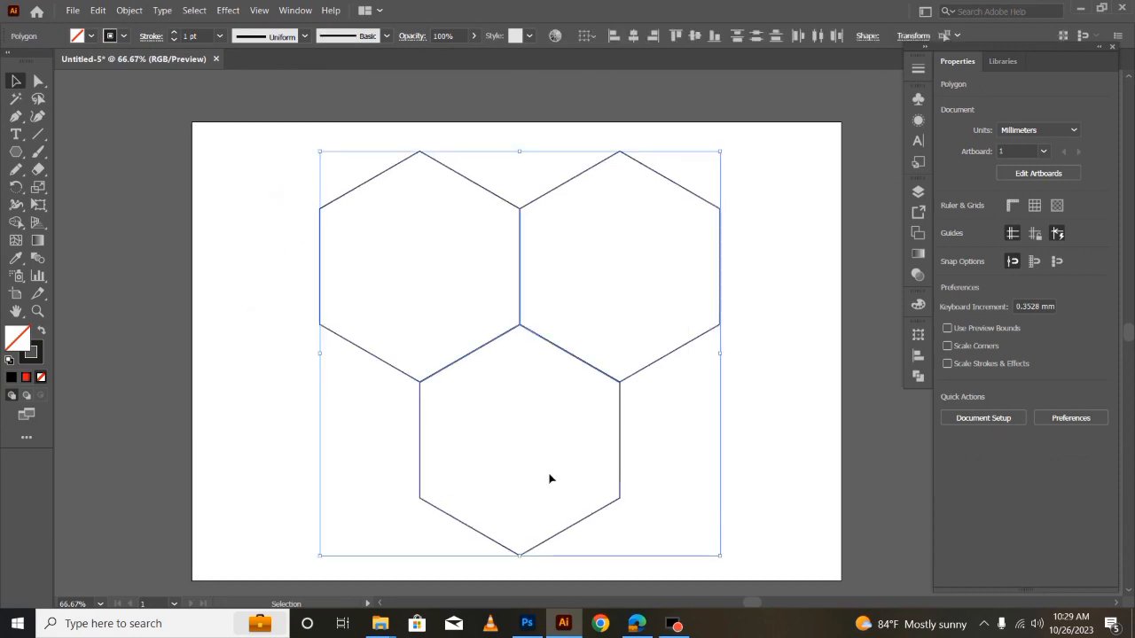
left_click(16, 223)
left_click_drag(460, 384, 443, 340)
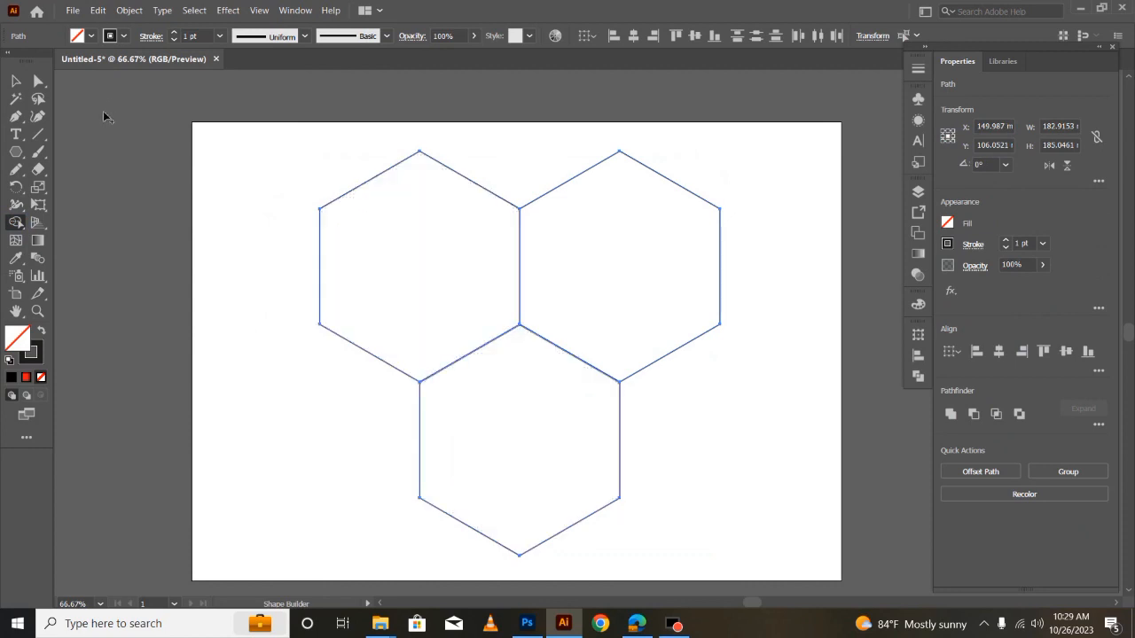
left_click(16, 80)
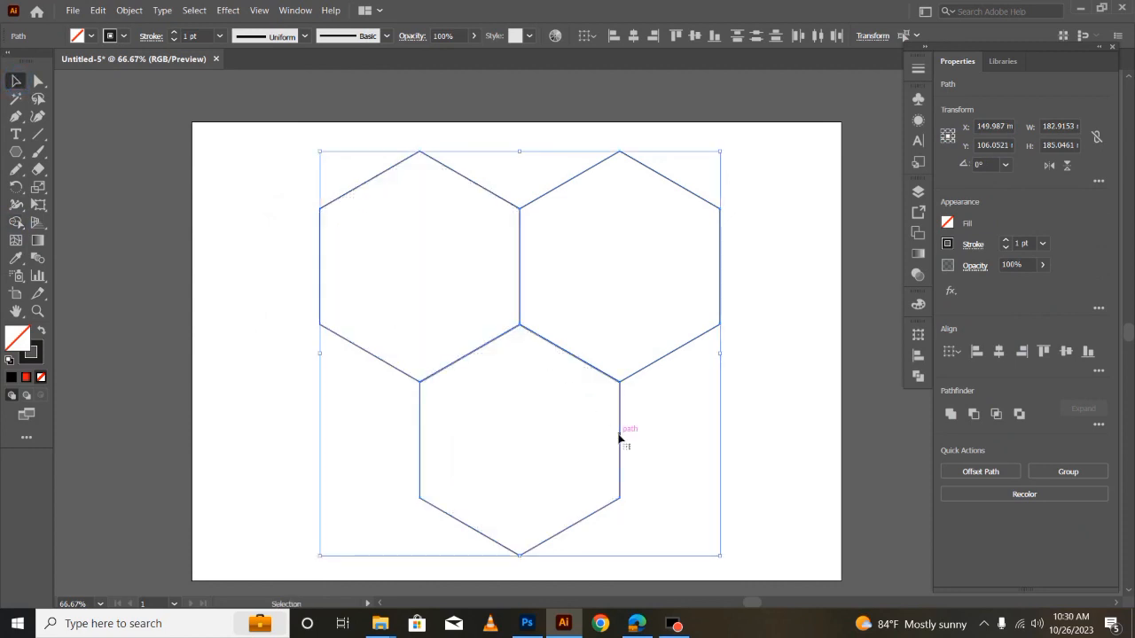
left_click(807, 443)
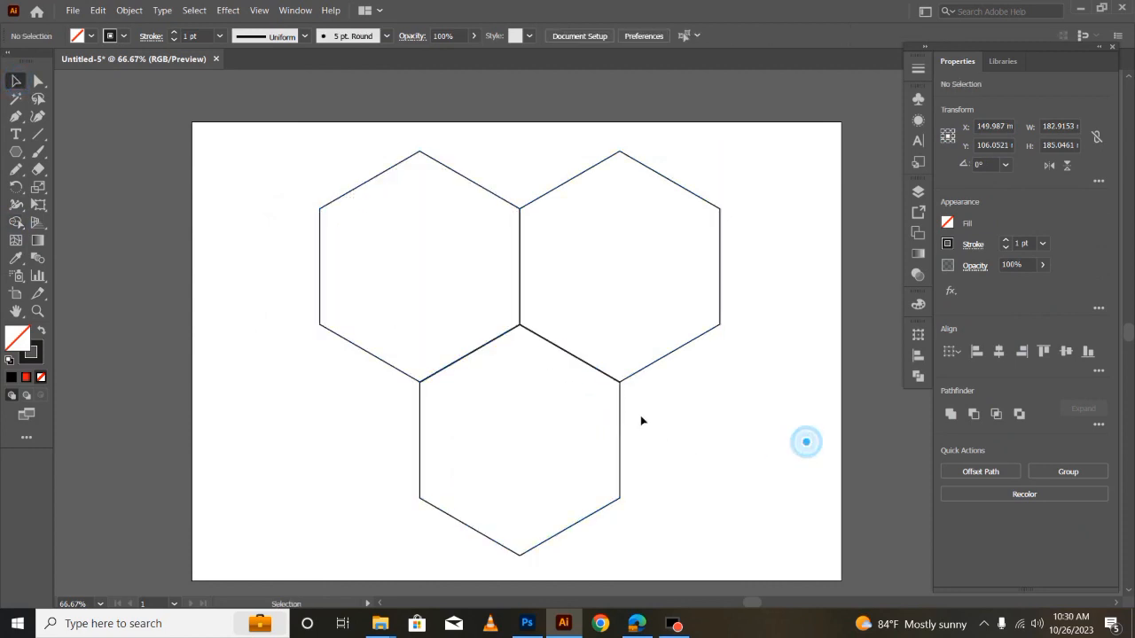
Step: Move the lower hexagon up about 0.65 mm so its upper edges snap exactly onto the two hexagons above
left_click(620, 410)
key("Down")
left_click(360, 477)
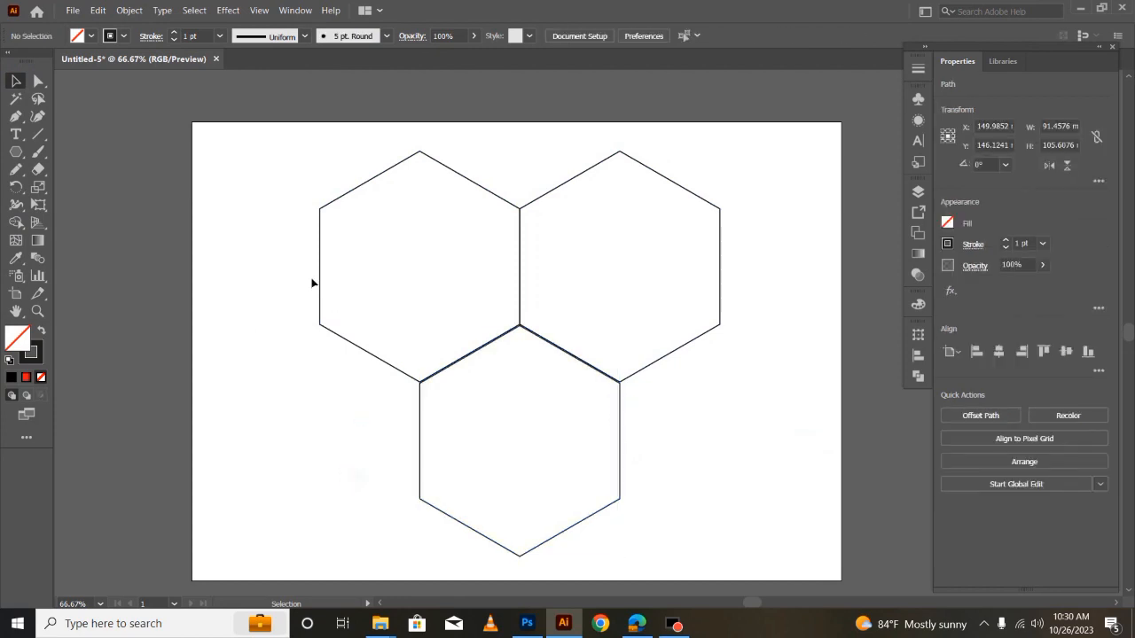
key("ctrl+equal")
key("ctrl+equal")
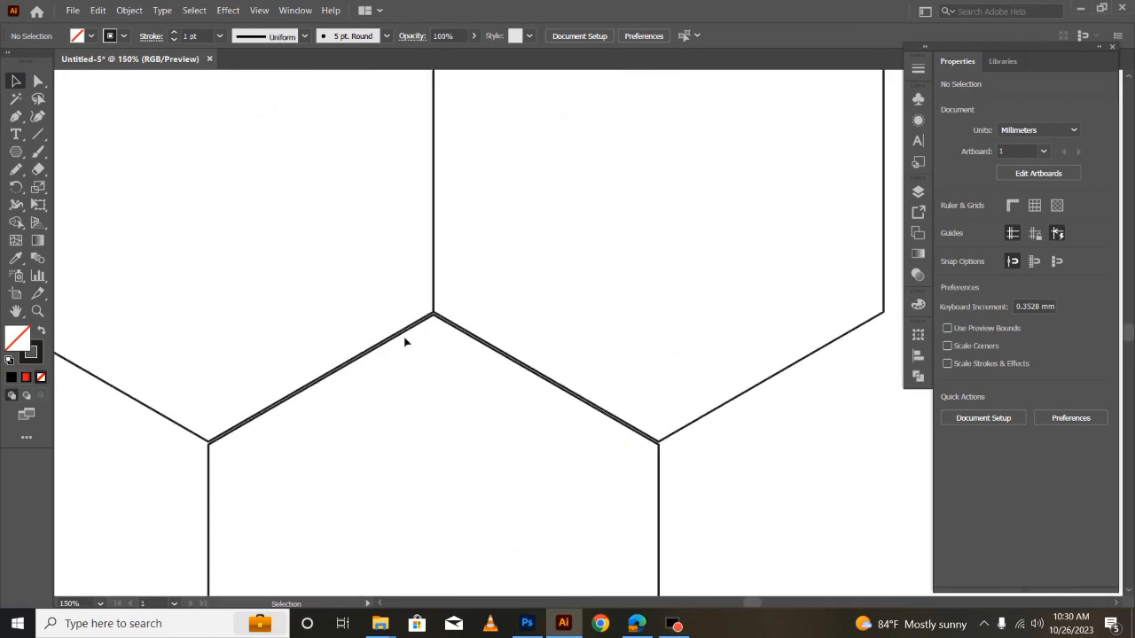
mouse_move(371, 356)
left_mouse_down()
mouse_move(372, 369)
mouse_move(368, 355)
left_mouse_up()
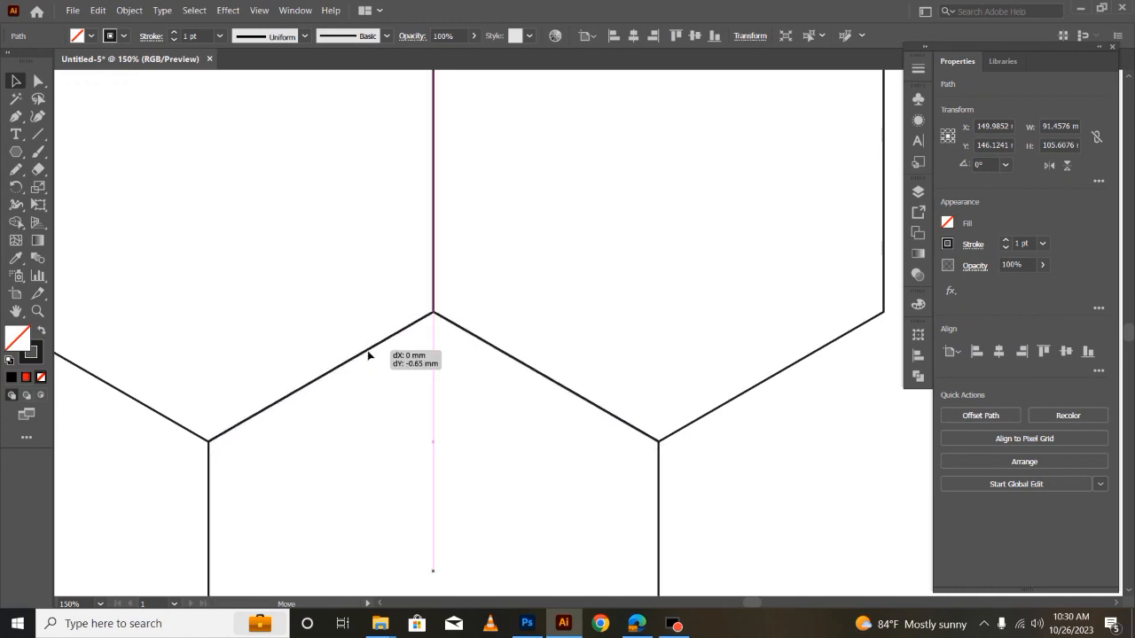
left_click_drag(368, 356, 369, 355)
Step: Select all three hexagons and merge them into a single outline with the Shape Builder
key("ctrl+0")
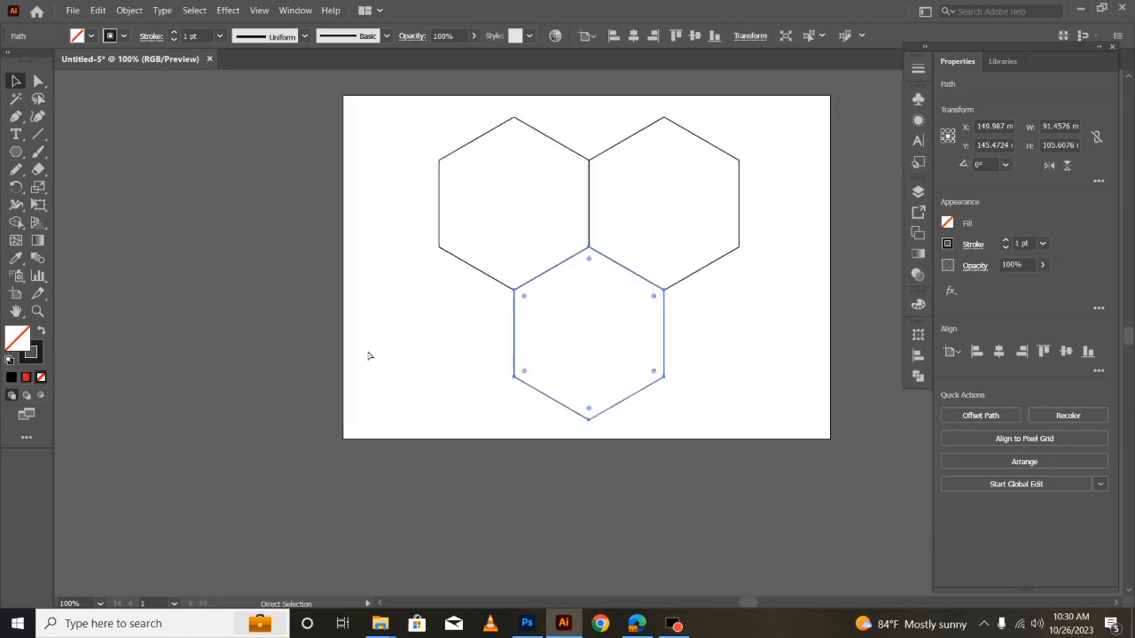
left_click_drag(380, 157, 802, 382)
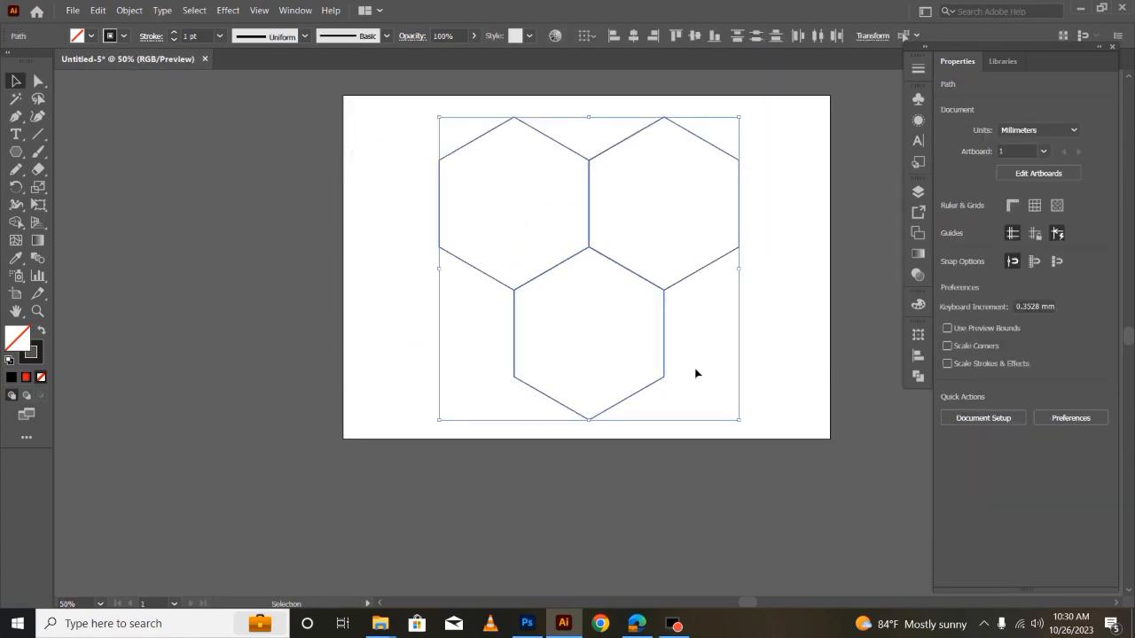
left_click(16, 221)
mouse_move(534, 199)
left_mouse_down()
mouse_move(646, 195)
mouse_move(677, 211)
mouse_move(628, 304)
mouse_move(613, 307)
left_mouse_up()
key("ctrl+minus")
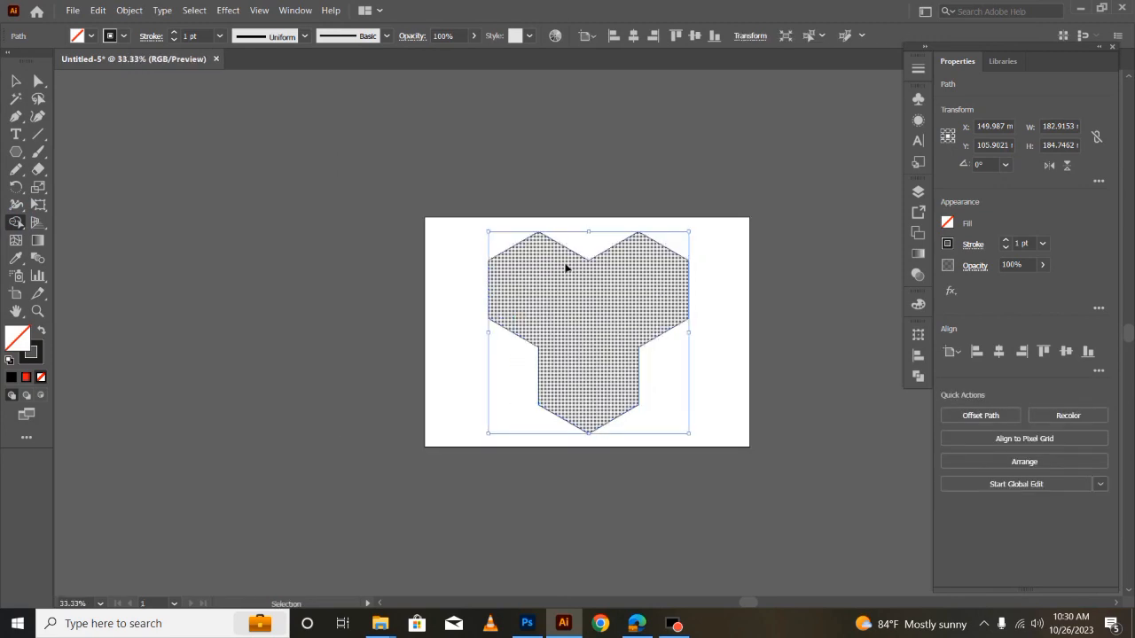
key("ctrl+plus")
key("ctrl+plus")
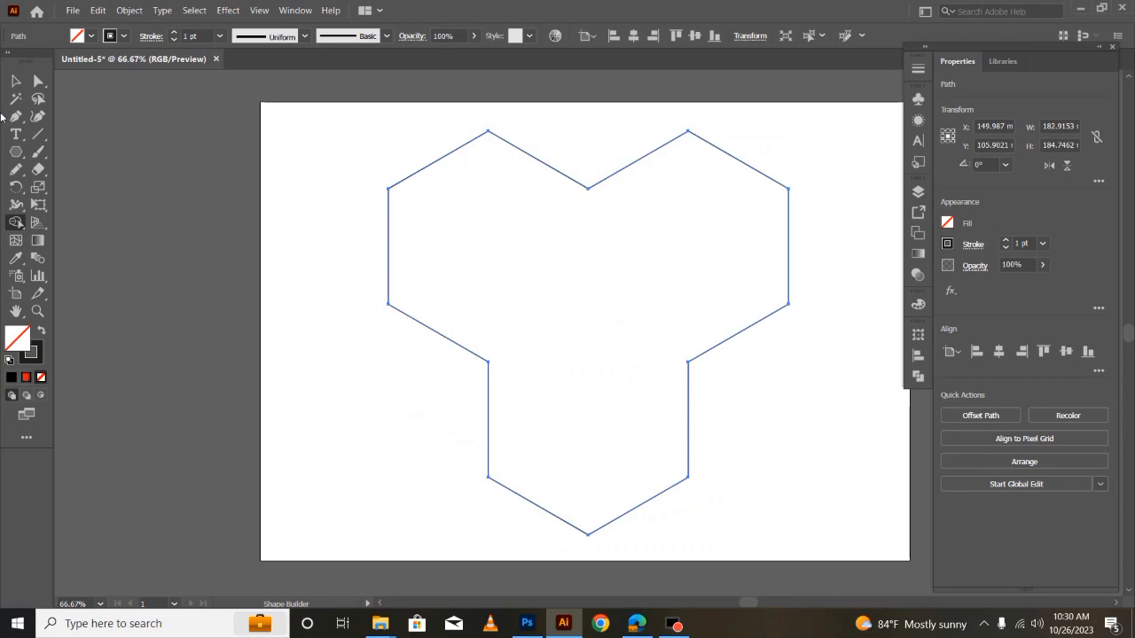
Step: Paste the cut lines in front at their original position over the merged outline
left_click(14, 82)
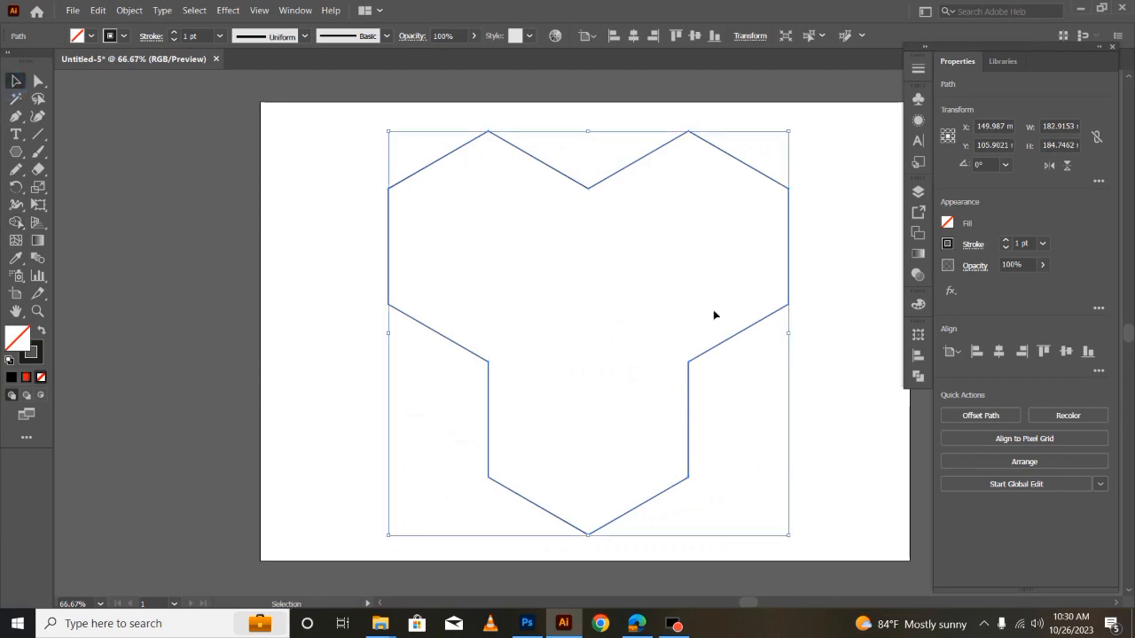
left_click(100, 10)
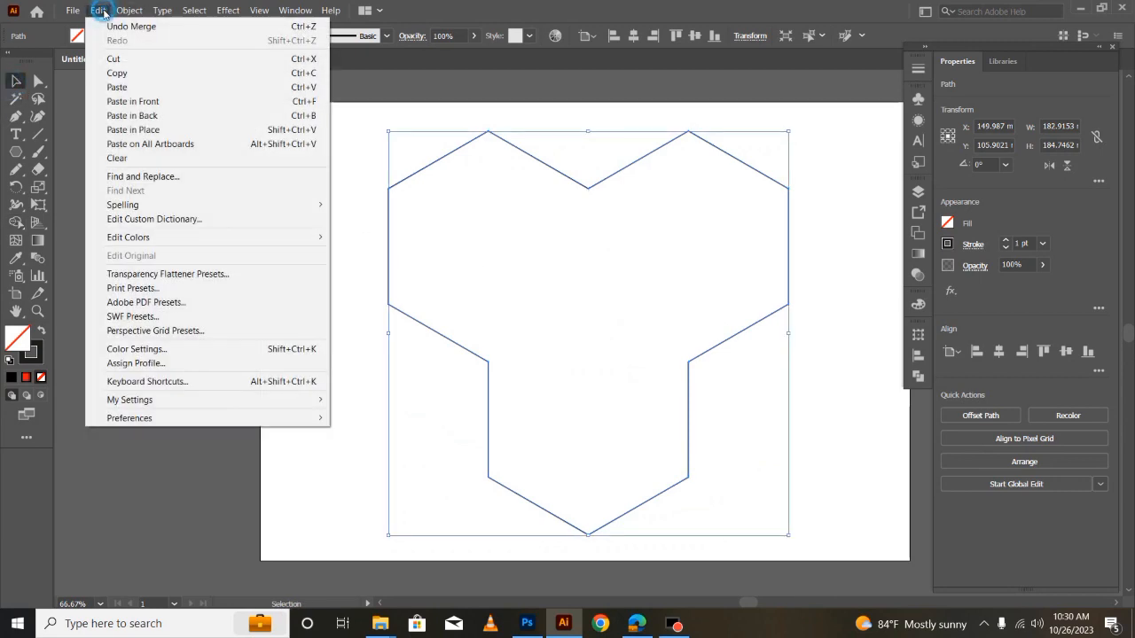
left_click(133, 102)
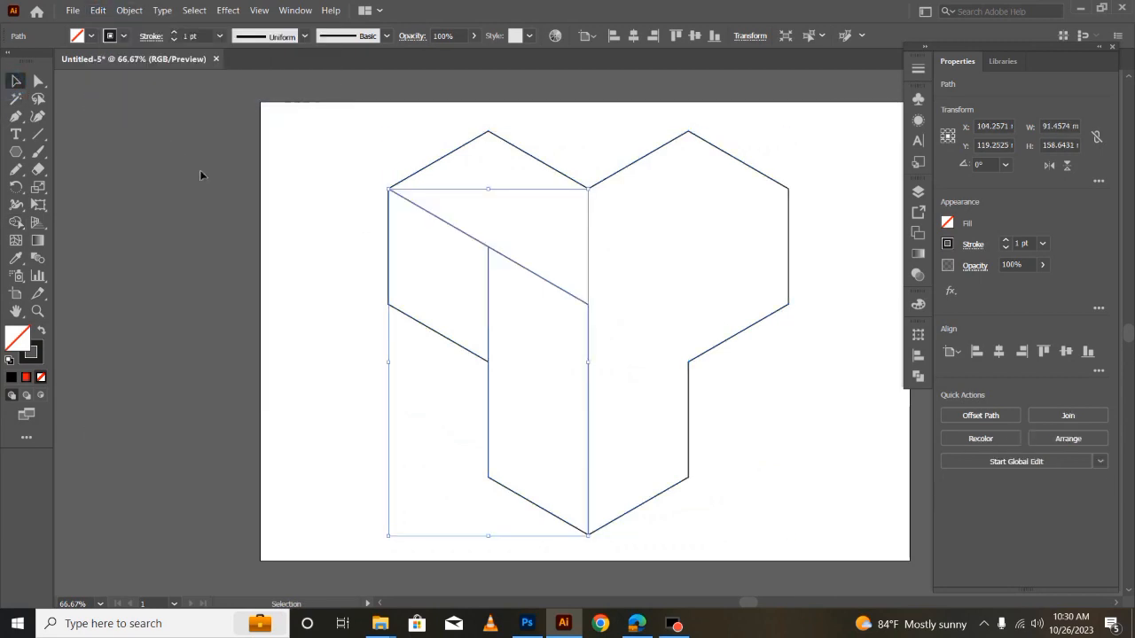
Step: Rotate a copy of the inner lines 120° about the centre point and repeat it for a second copy at 240°
left_click(339, 372)
left_click(578, 300)
left_click_drag(23, 192, 59, 187)
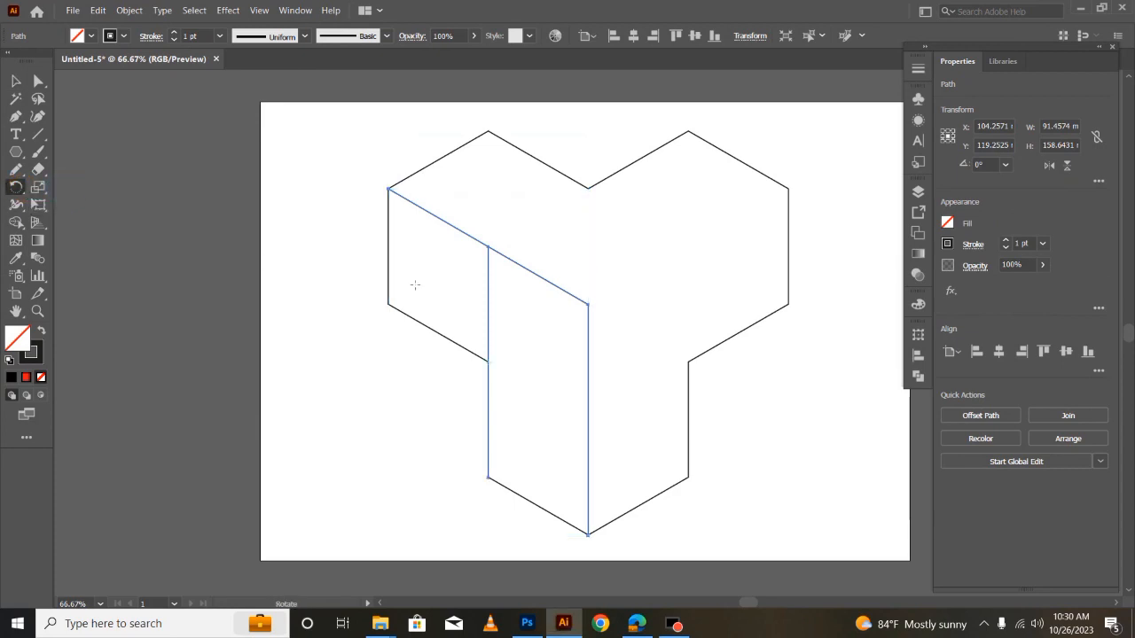
left_click(589, 306, "alt")
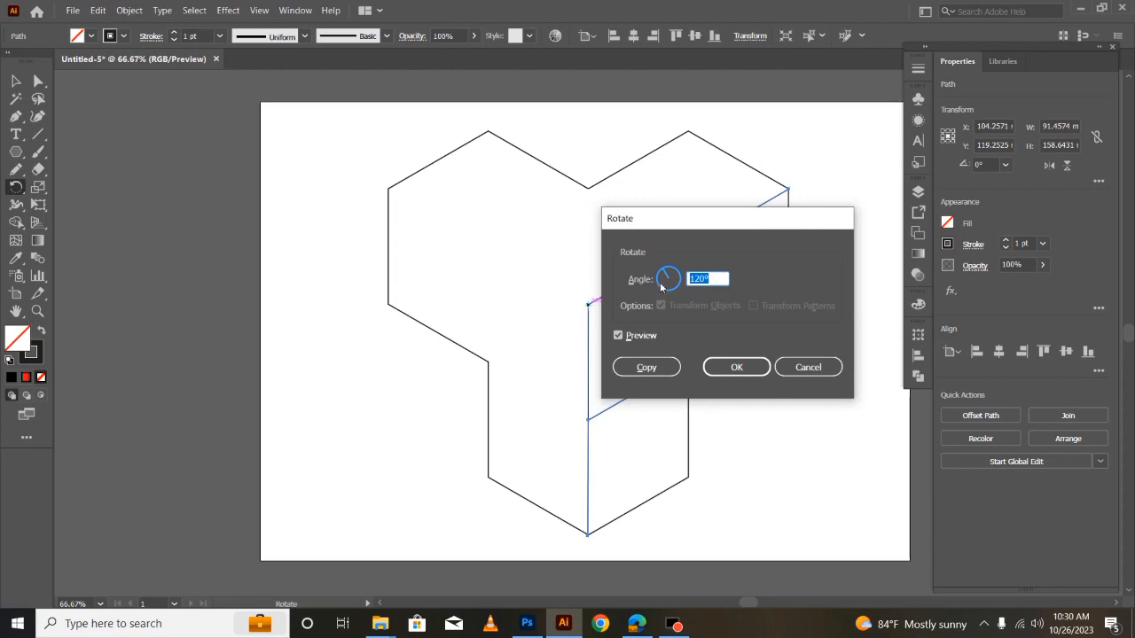
left_click(649, 368)
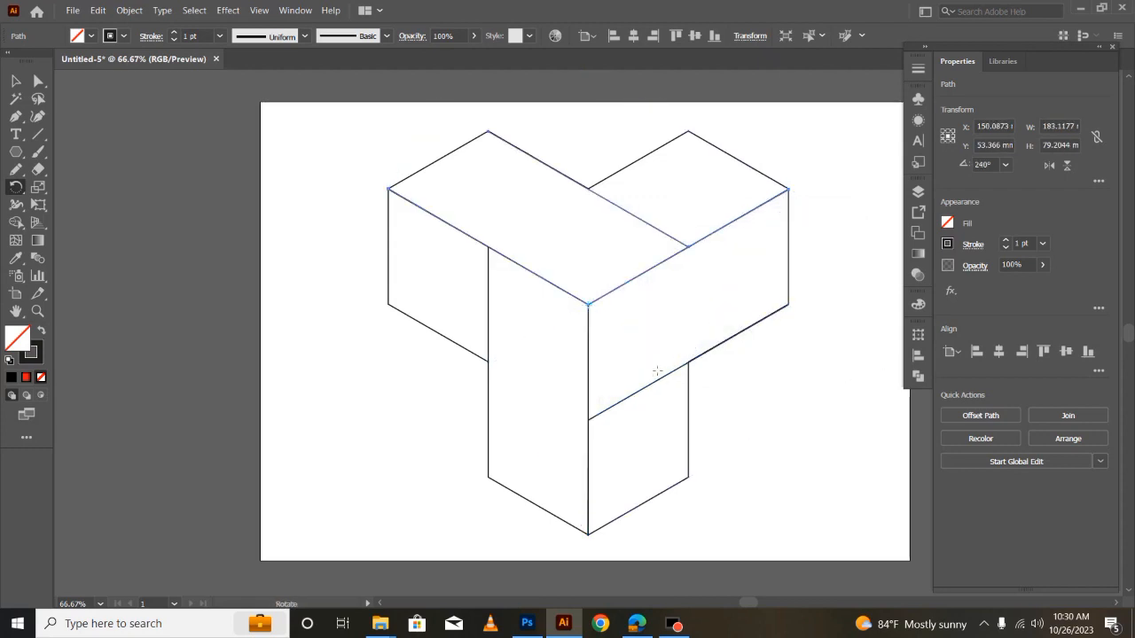
Step: Select the three inner line paths and round all their corners to a radius of about 56 mm
left_click(15, 81)
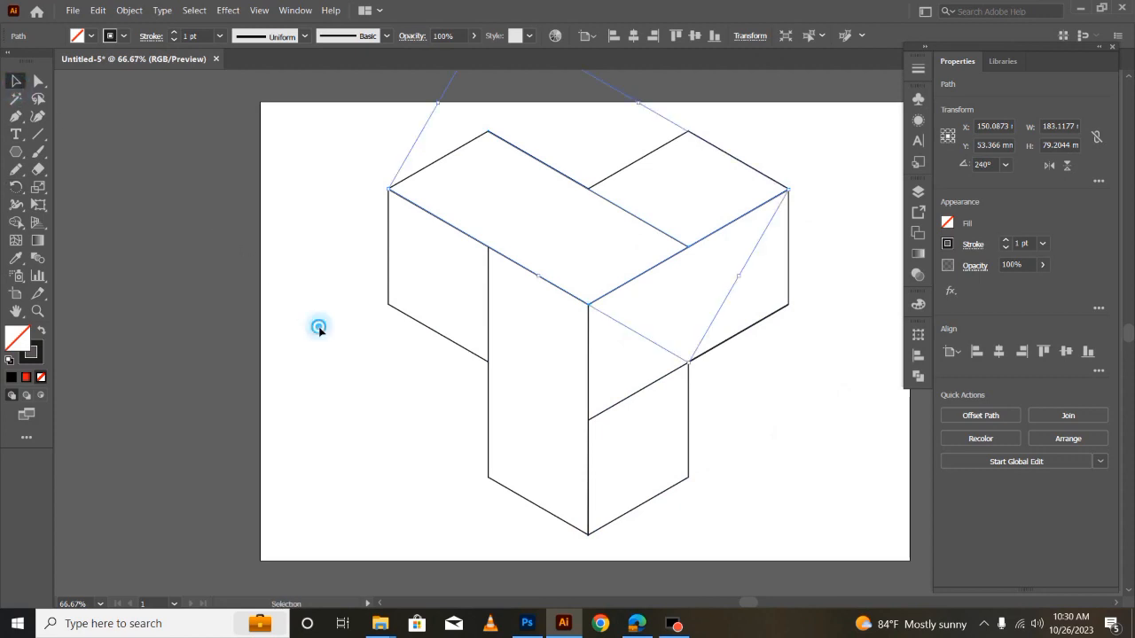
left_click(320, 332)
key("ctrl+minus")
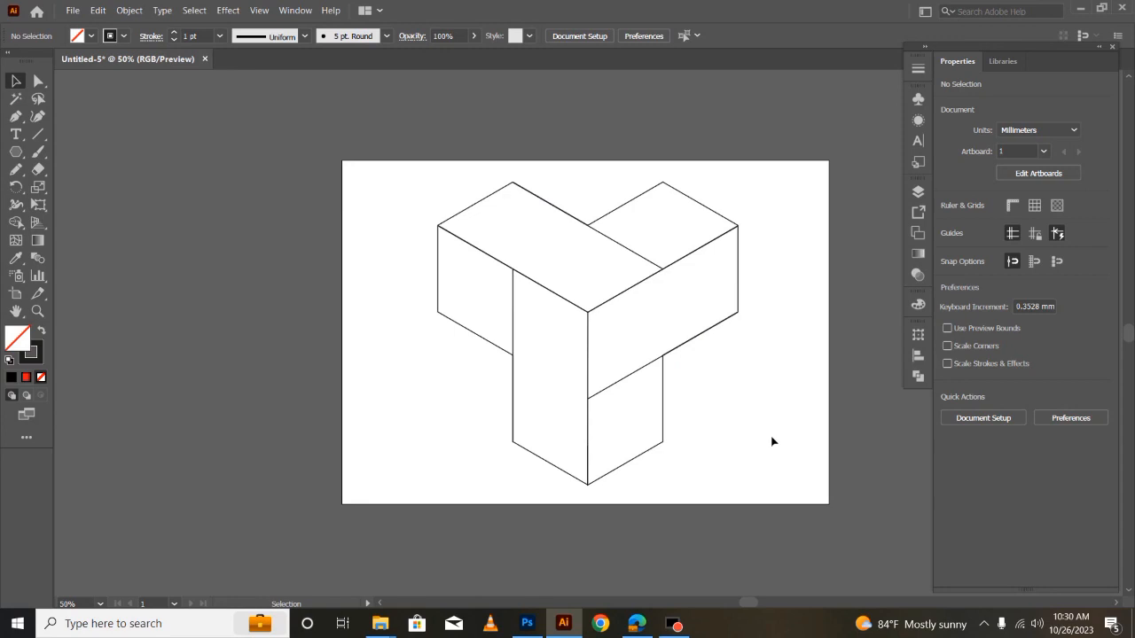
scroll(771, 442, "up", 1)
key("ctrl+plus")
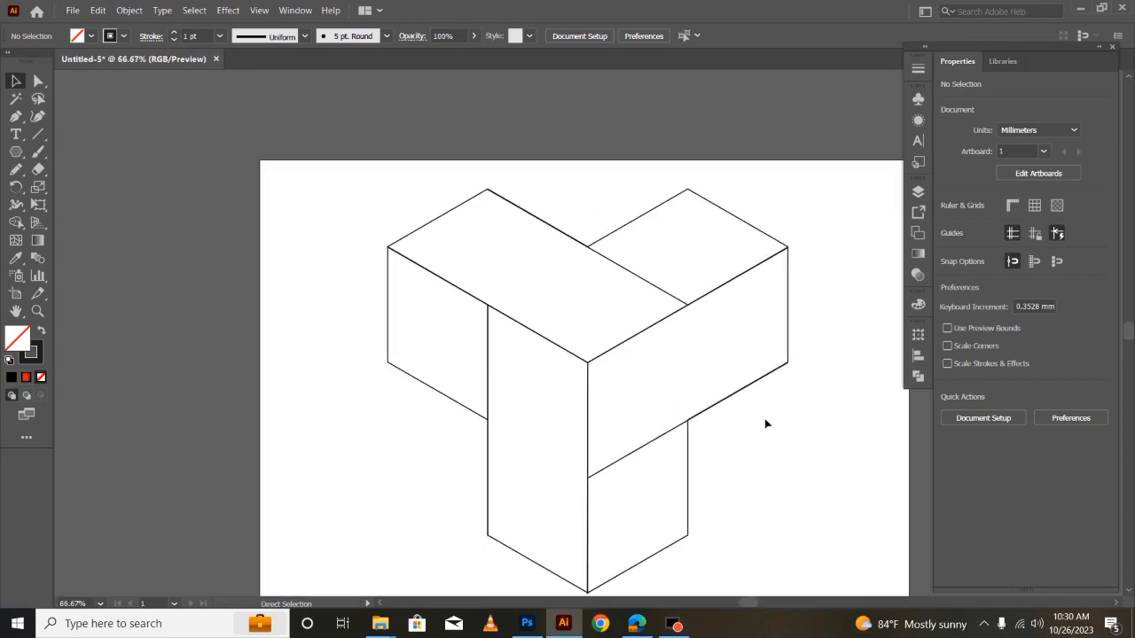
scroll(762, 423, "down", 1)
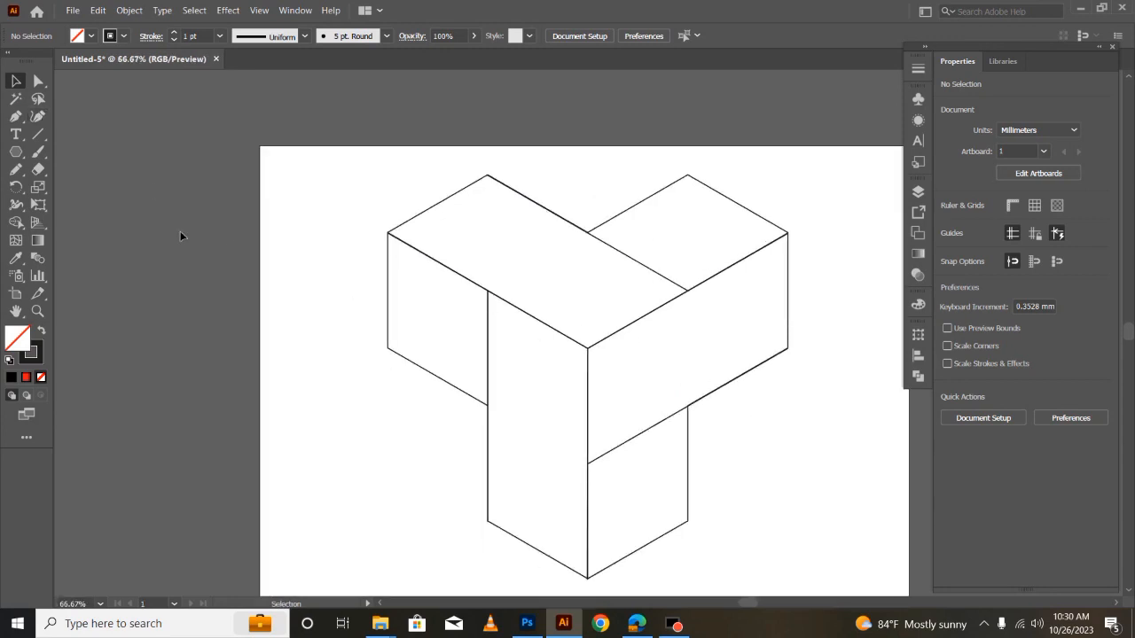
left_click_drag(649, 372, 542, 321)
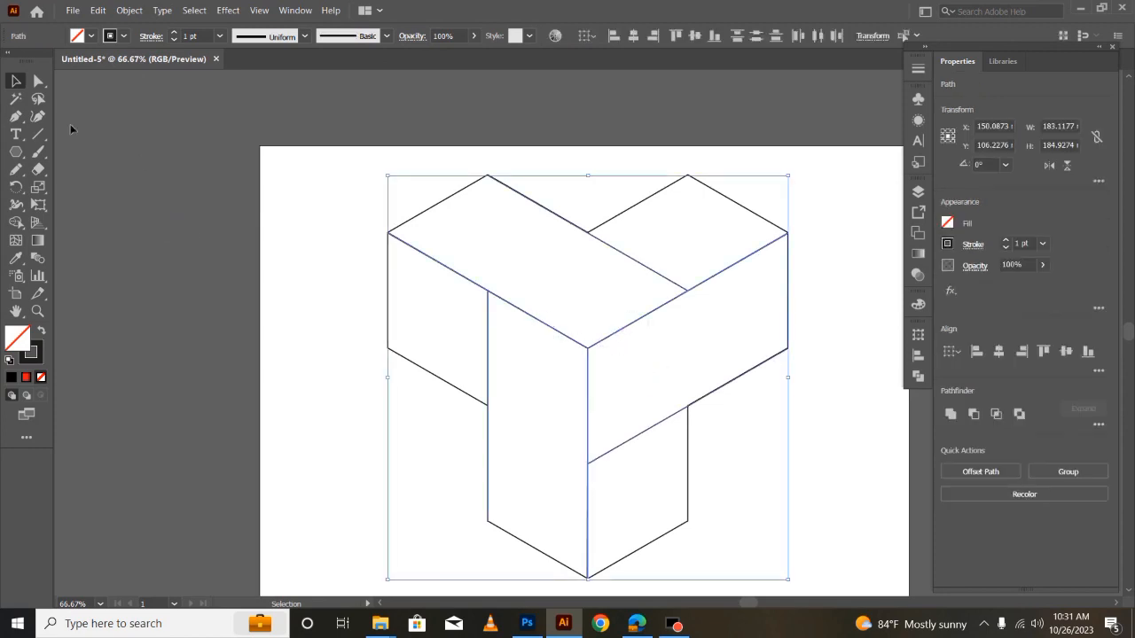
left_click(38, 81)
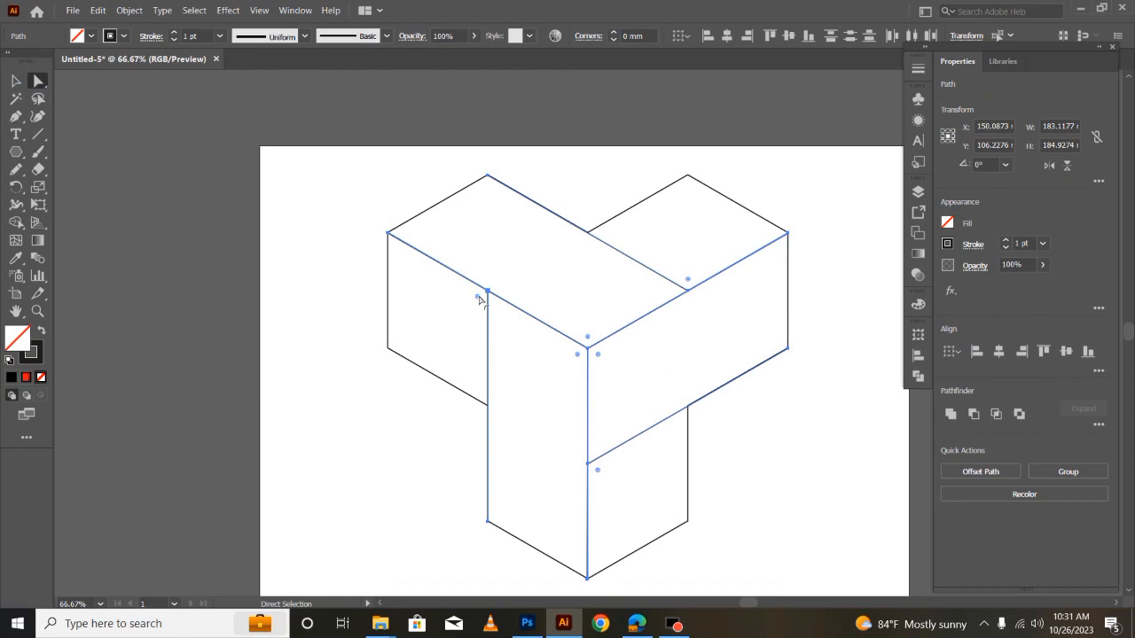
left_click_drag(477, 296, 354, 349)
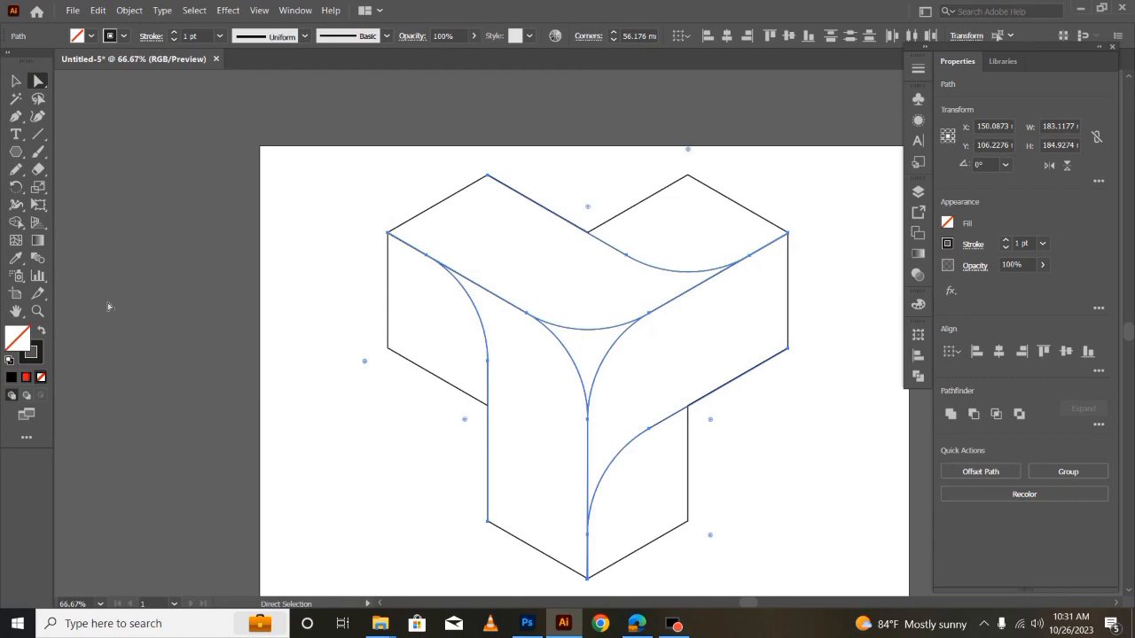
left_click(106, 304)
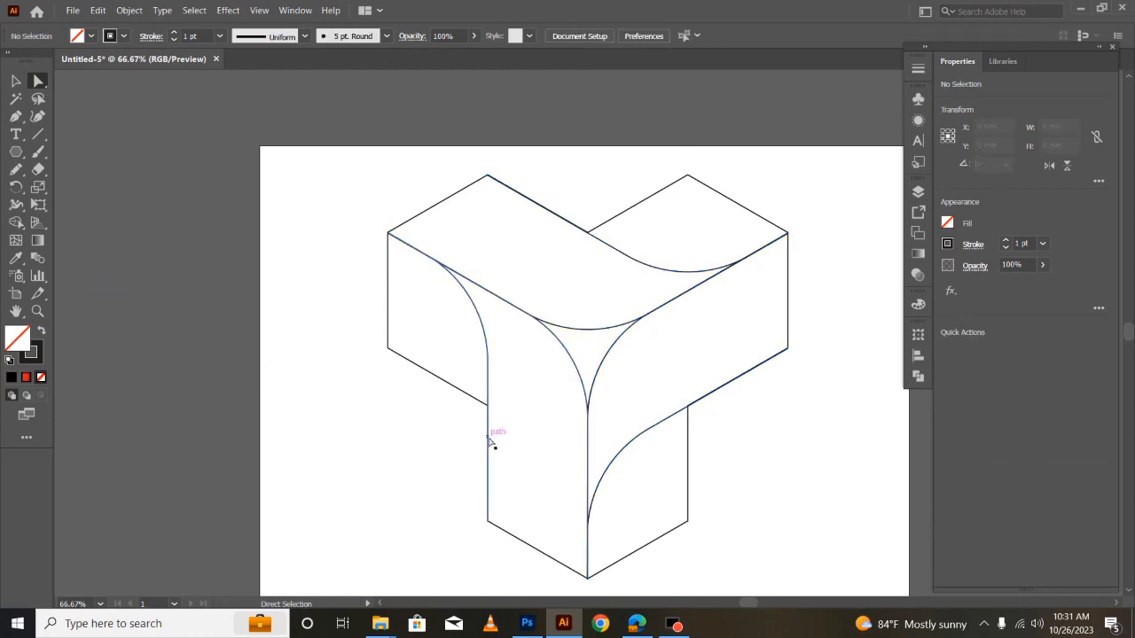
Step: Round all corners of the outer outline to about 13.5 mm and select the outline together with the inner lines
left_click(445, 387)
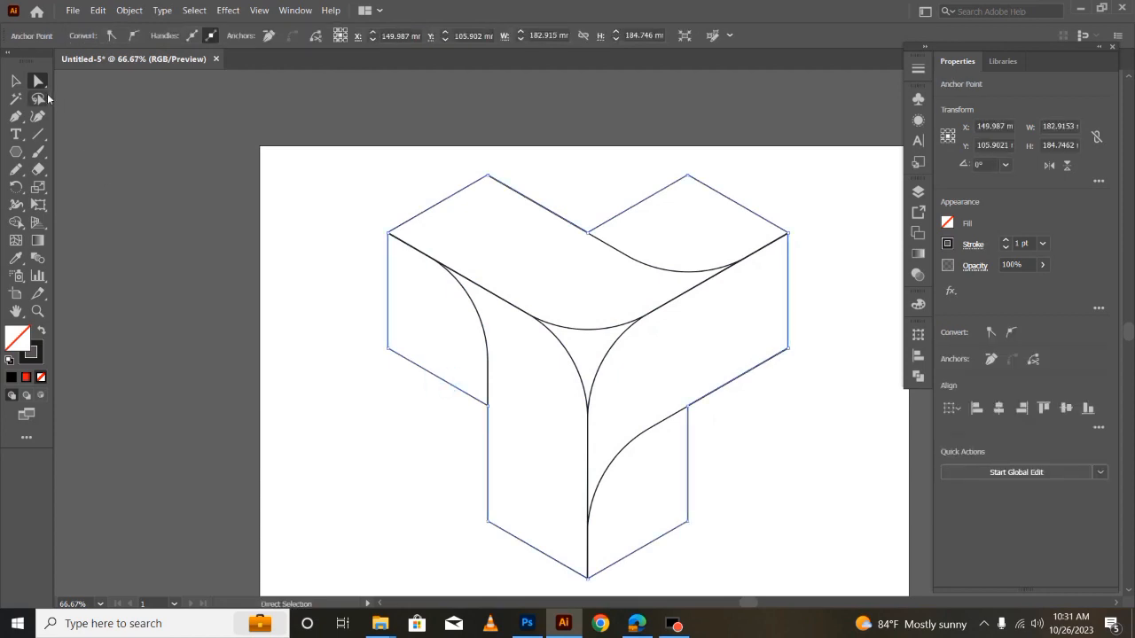
left_click(15, 80)
left_click(172, 304)
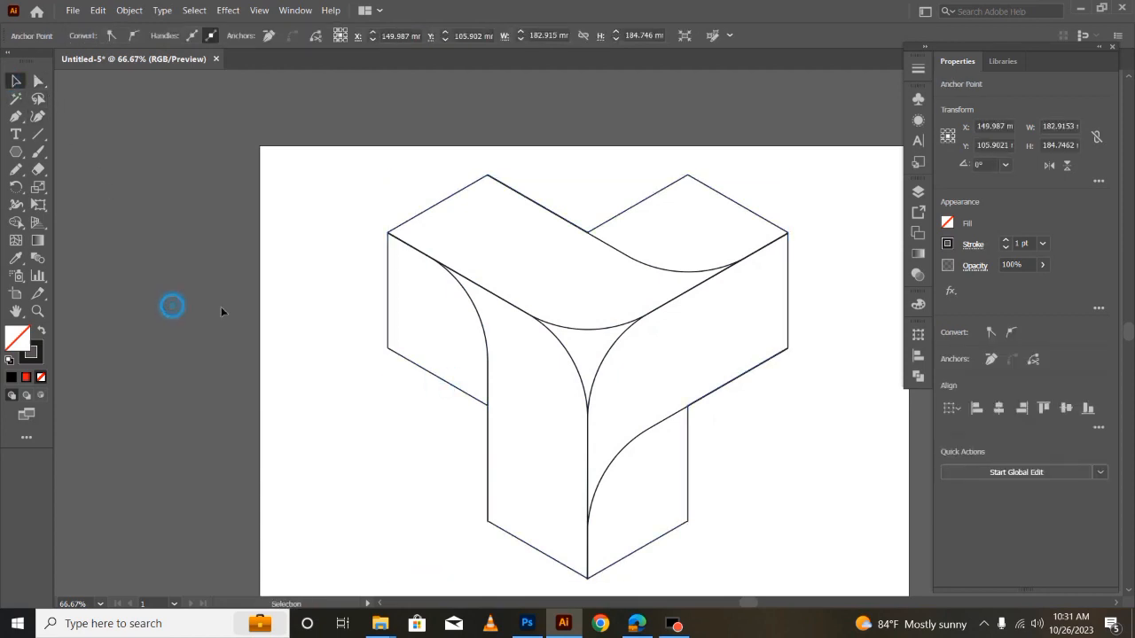
left_click(391, 348)
key("a")
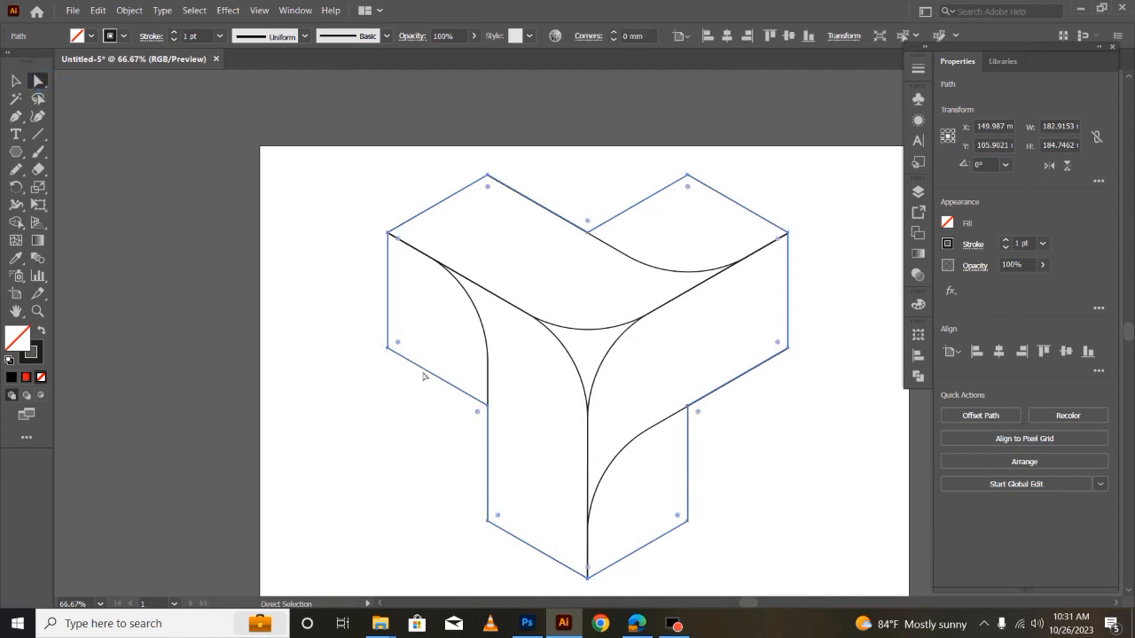
left_click_drag(399, 344, 420, 346)
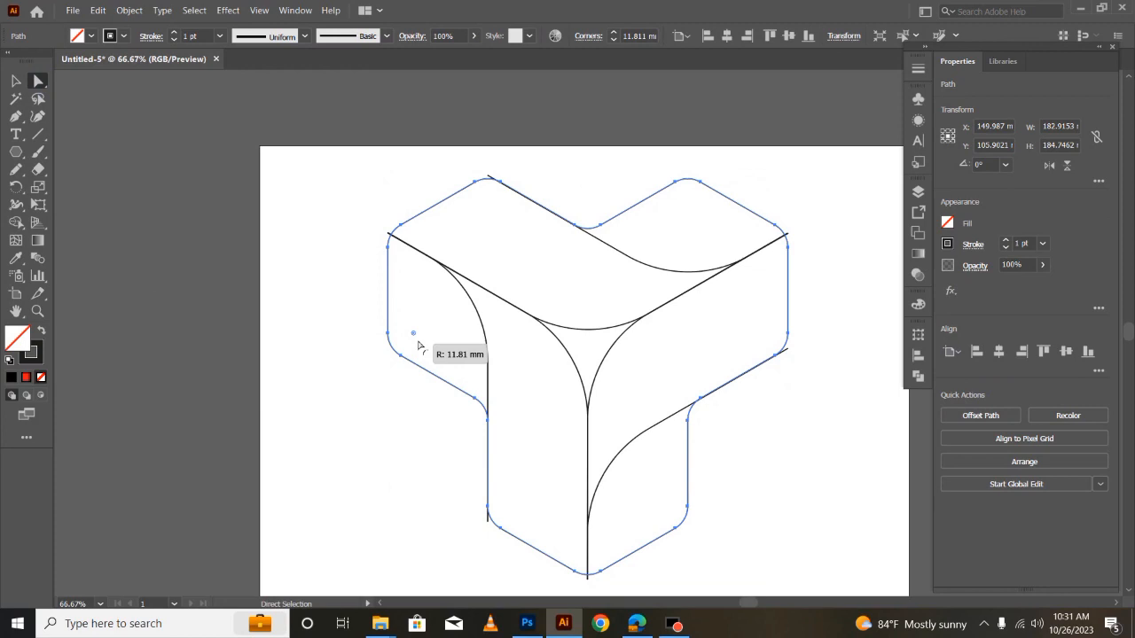
left_click_drag(419, 346, 423, 344)
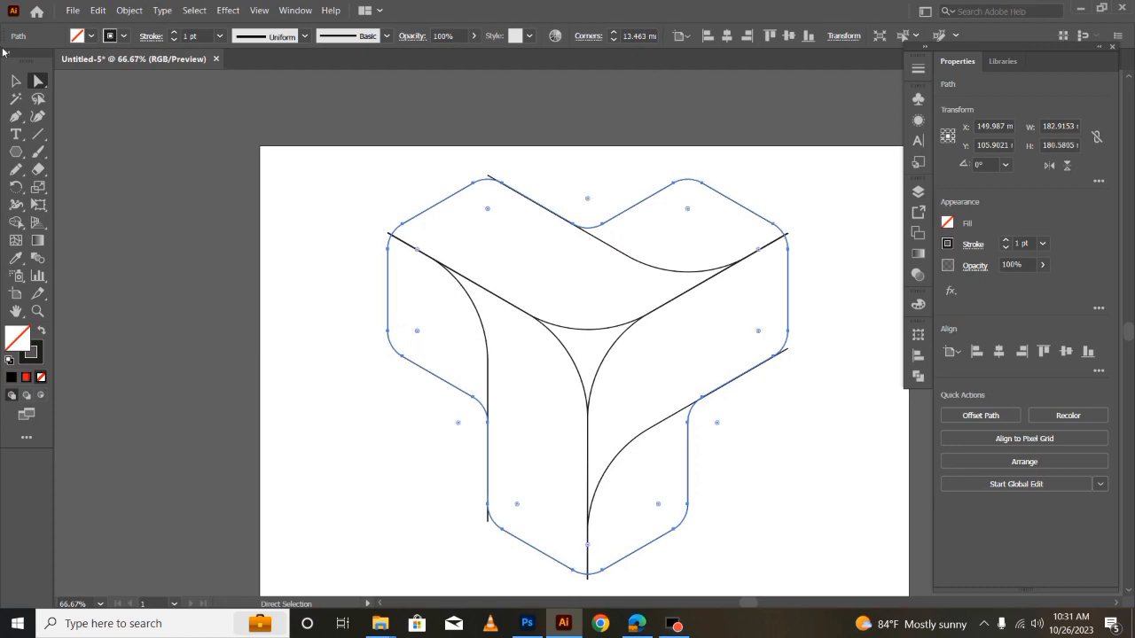
left_click(15, 81)
mouse_move(343, 183)
left_mouse_down()
mouse_move(723, 453)
mouse_move(825, 550)
mouse_move(844, 585)
left_mouse_up()
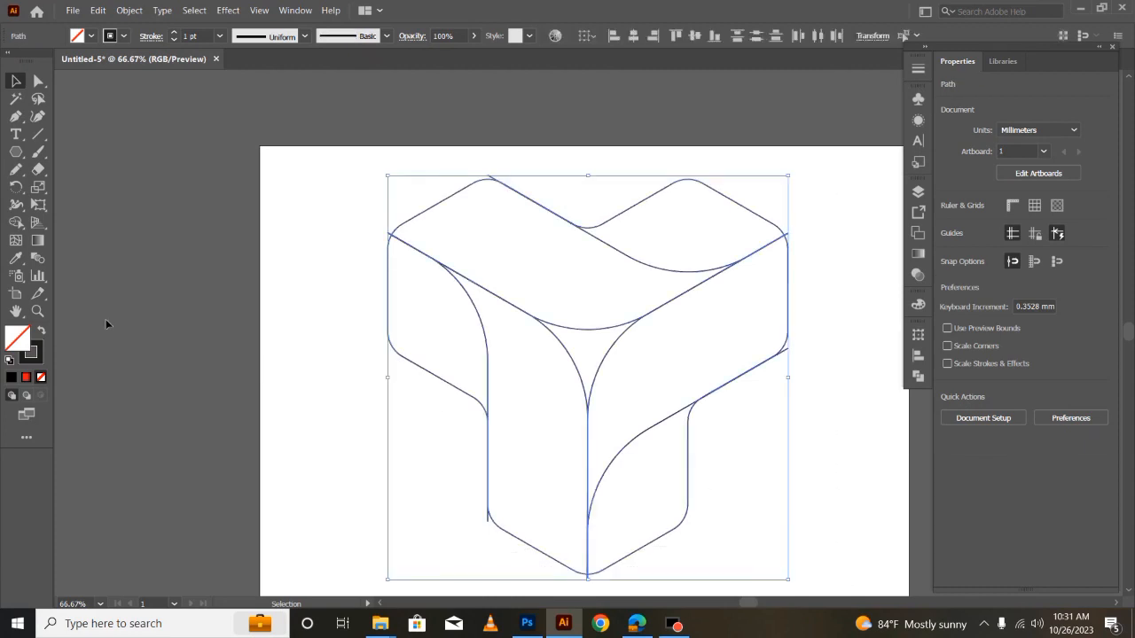
left_click(90, 36)
left_click(41, 61)
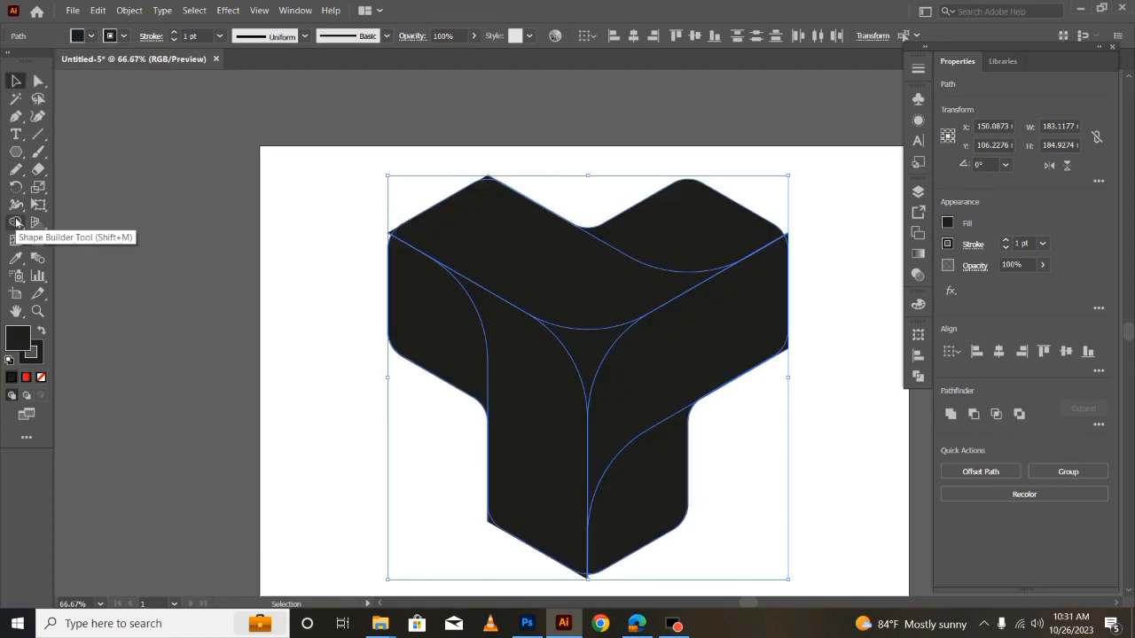
key("slash")
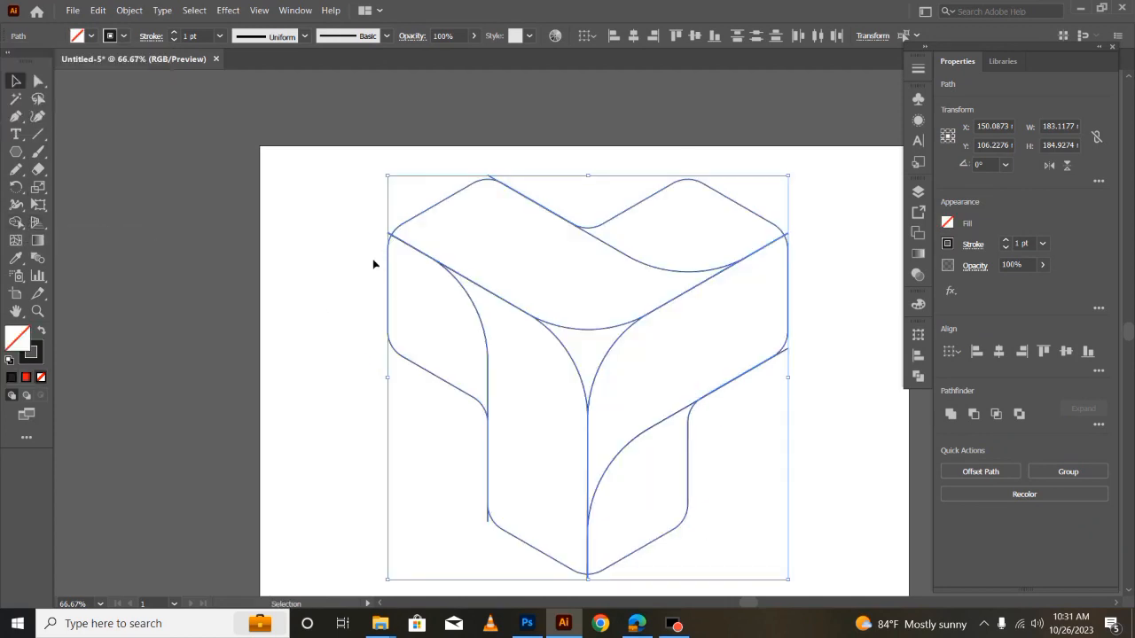
Step: Use the Shape Builder with a black fill to turn the six regions around the central gap into separate shapes
left_click(16, 223)
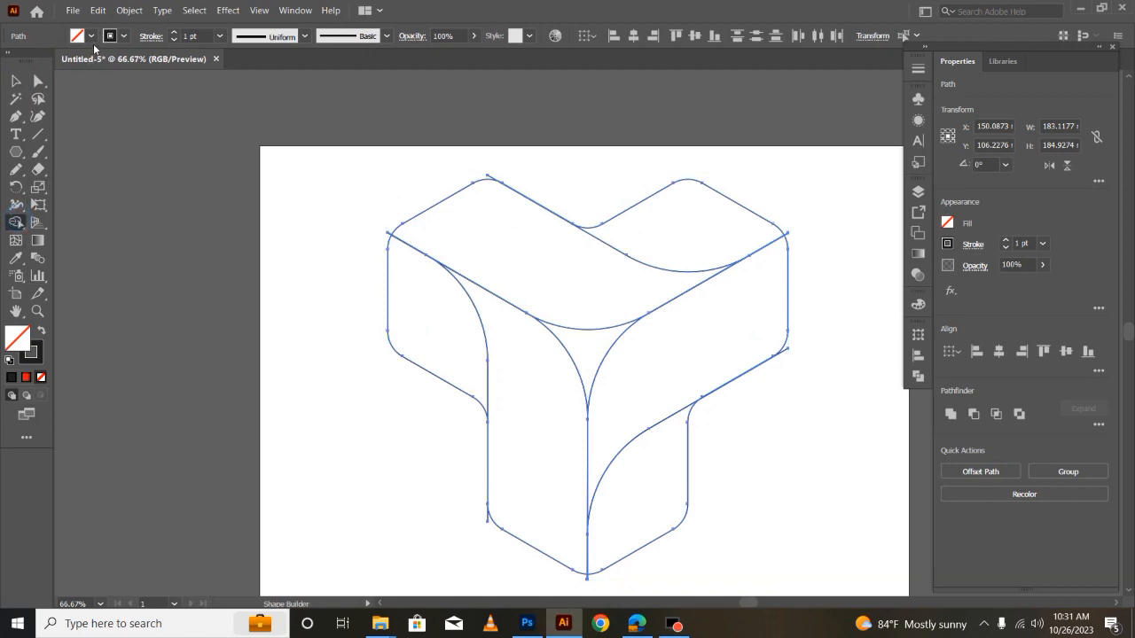
left_click(92, 38)
left_click(41, 61)
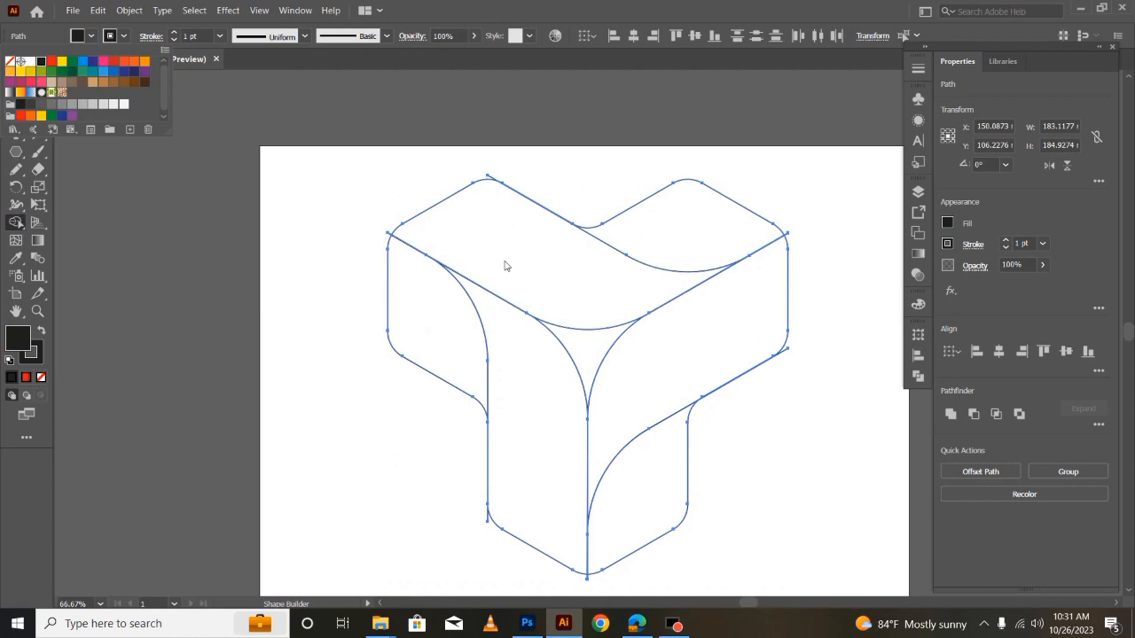
left_click(468, 258)
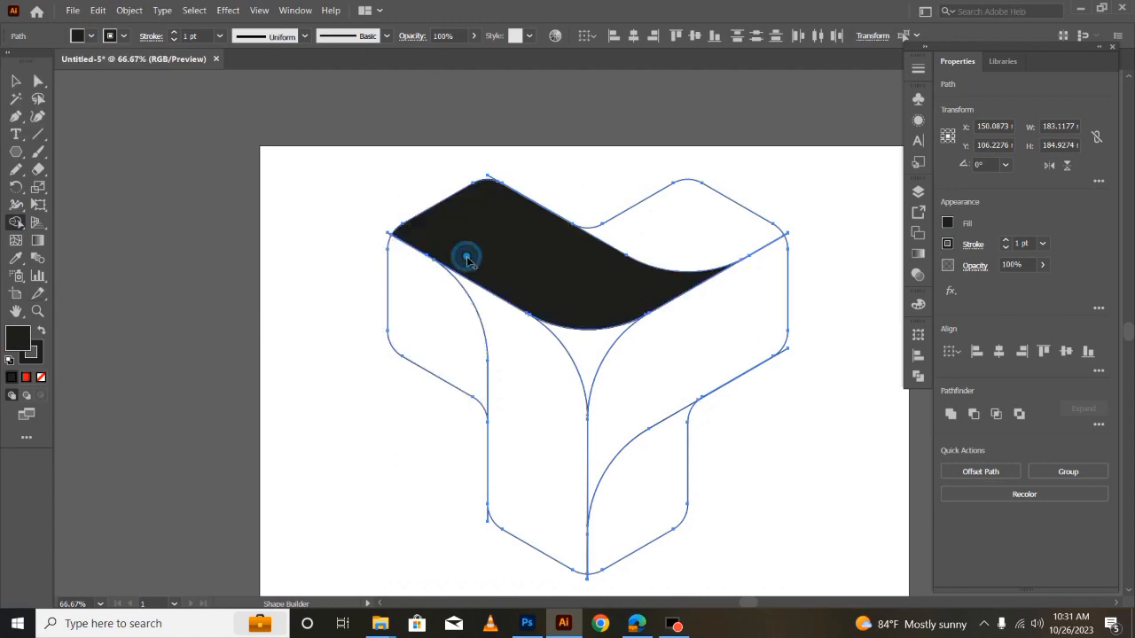
left_click(445, 330)
left_click(525, 383)
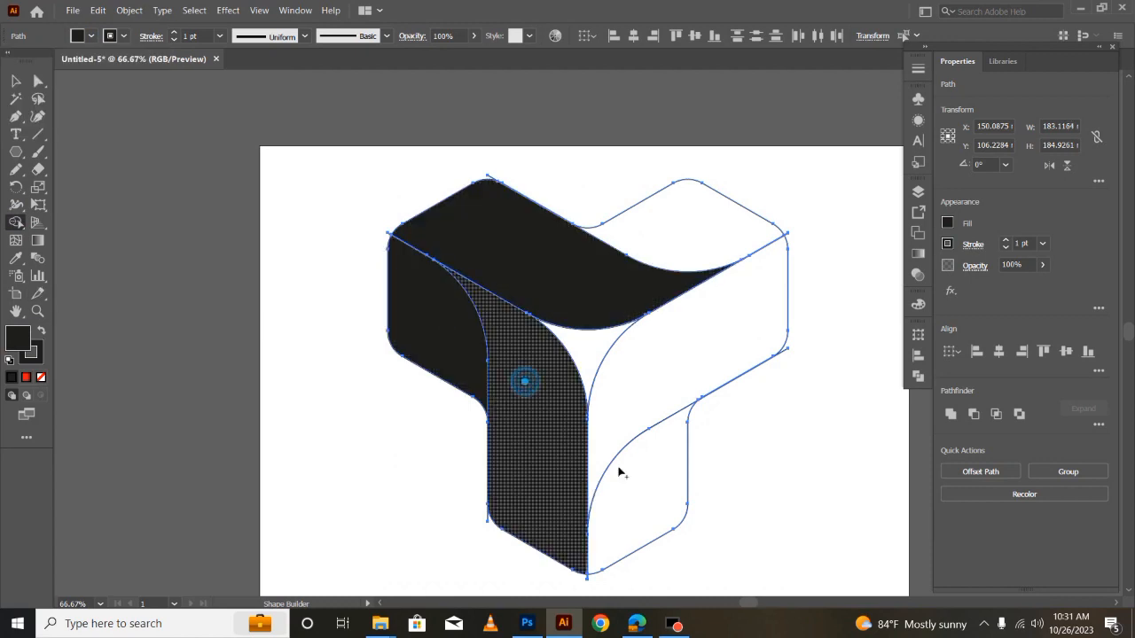
left_click(664, 486)
left_click(676, 370)
left_click(690, 248)
left_click(467, 228)
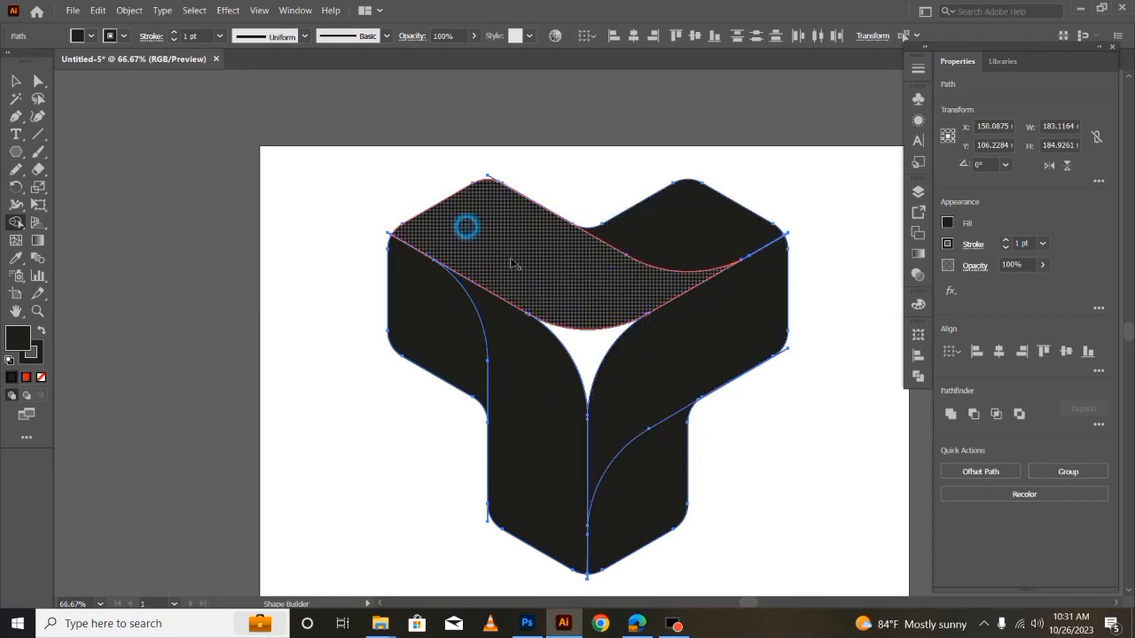
mouse_move(660, 219)
left_mouse_down()
mouse_move(703, 233)
mouse_move(753, 308)
left_mouse_up()
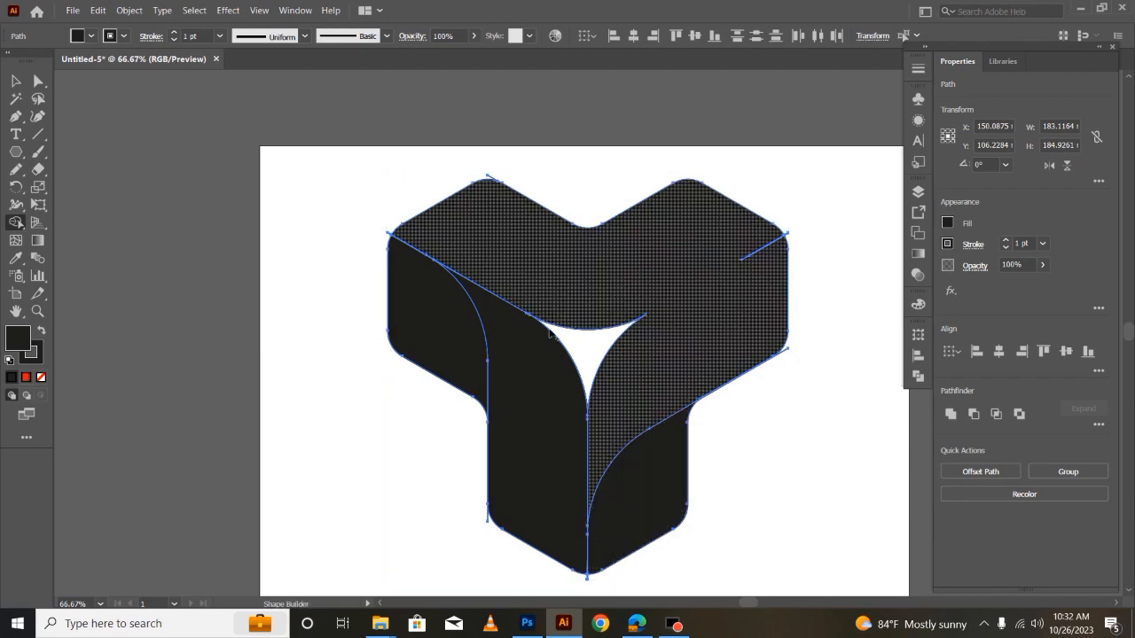
key("ctrl+z")
left_click(748, 329)
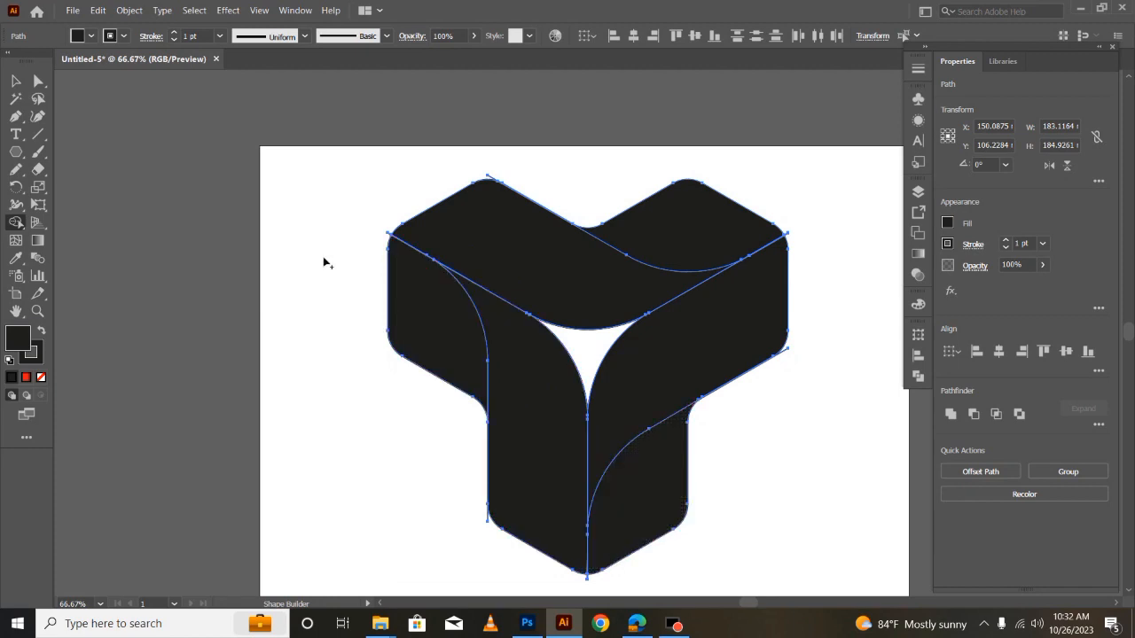
Step: Select the six black shapes together and cut them from the artboard
left_click(15, 82)
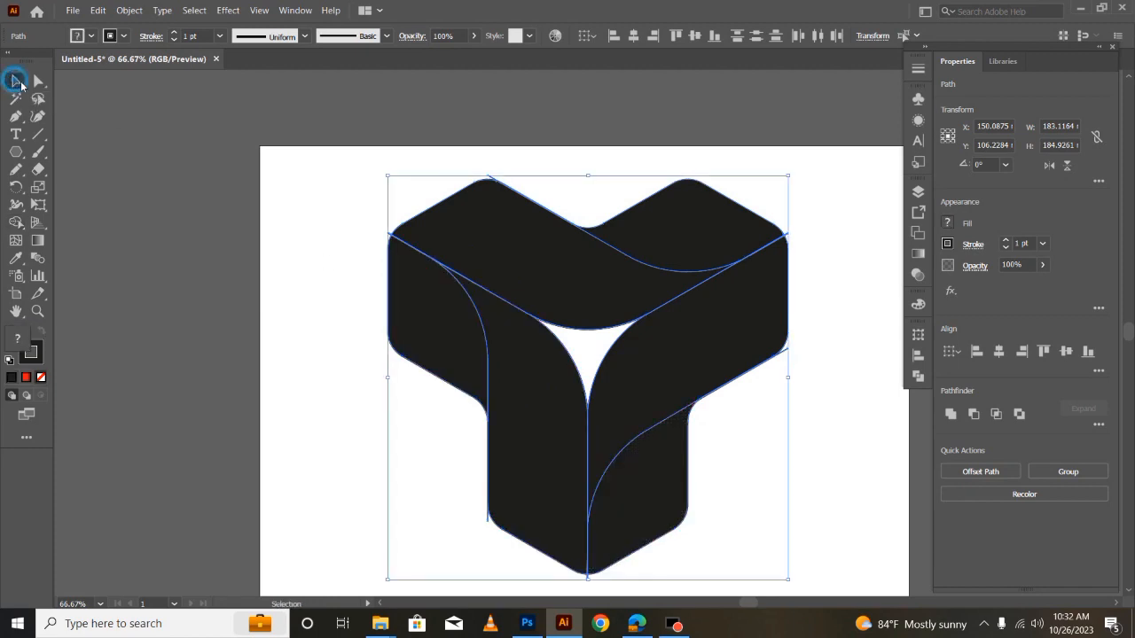
left_click(285, 354)
left_click_drag(455, 337, 515, 289)
key("ctrl+z")
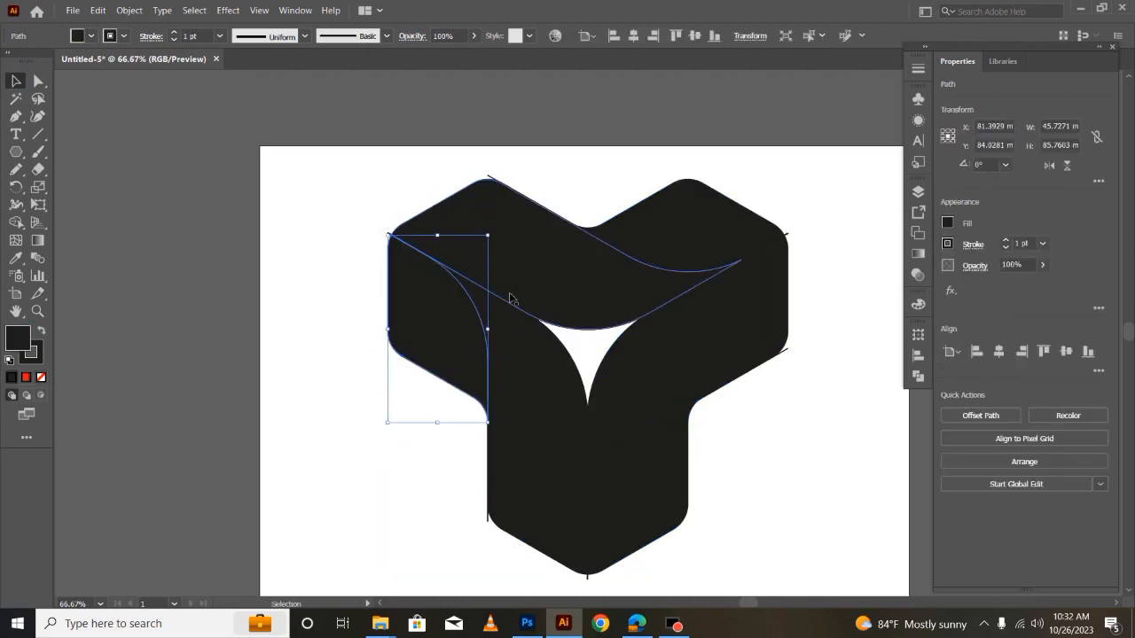
left_click(527, 283)
left_click(436, 315, "shift")
left_click(545, 394, "shift")
left_click(648, 466, "shift")
left_click(647, 379, "shift")
left_click(701, 236, "shift")
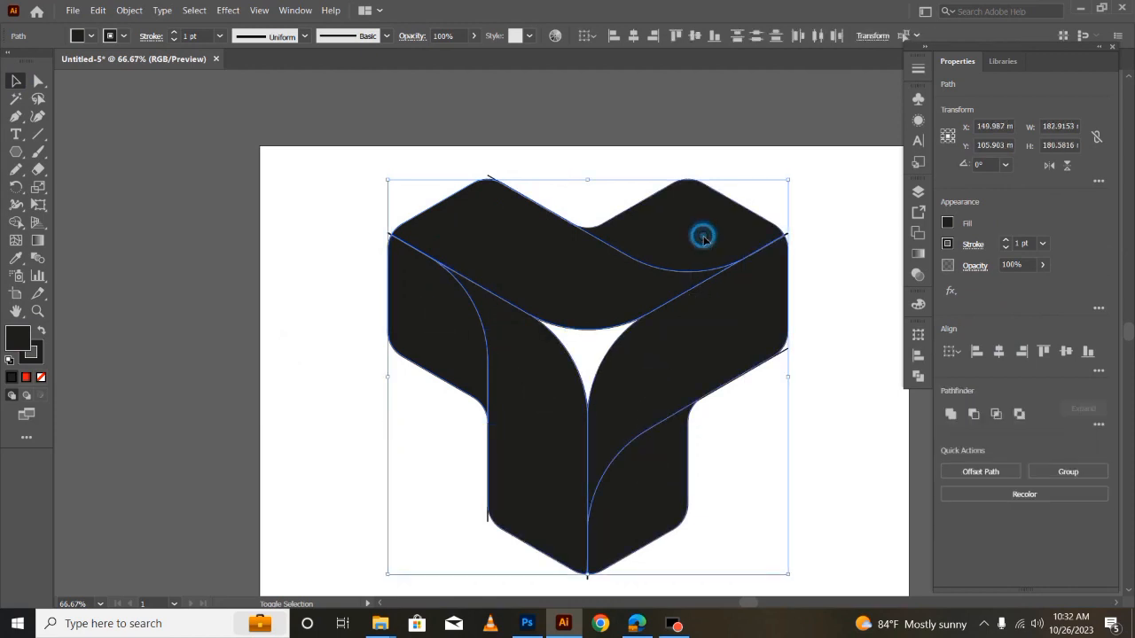
left_click(98, 11)
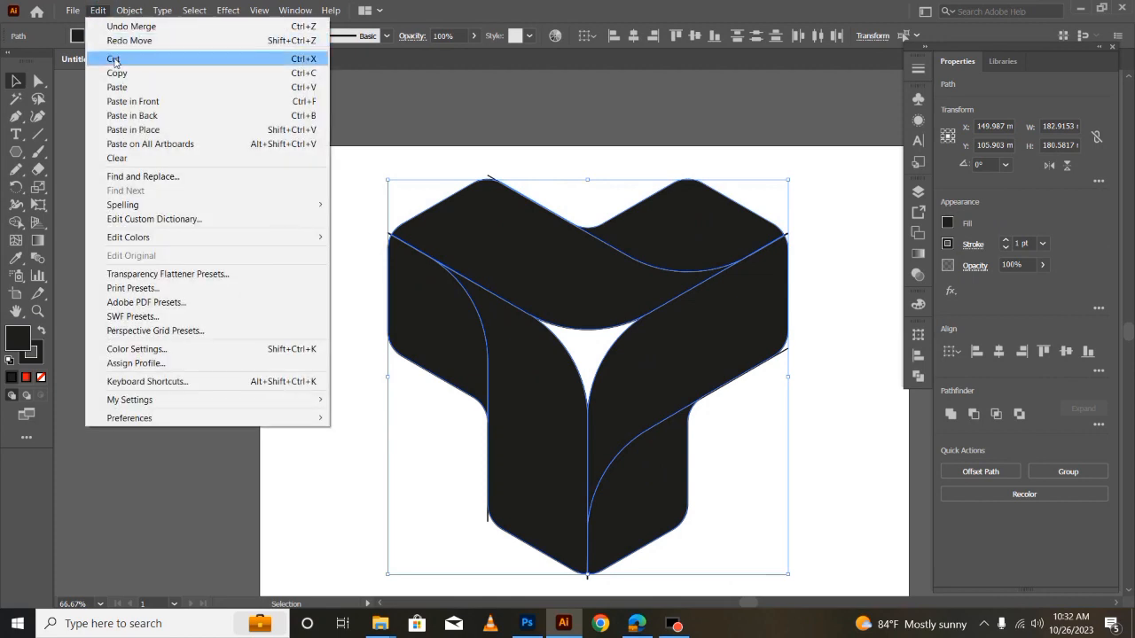
left_click(115, 60)
Step: Select all the leftover lines and fragments on the artboard and delete them
scroll(390, 317, "down", 1)
mouse_move(353, 179)
left_mouse_down()
mouse_move(780, 562)
mouse_move(805, 570)
left_mouse_up()
left_click_drag(454, 142, 573, 223)
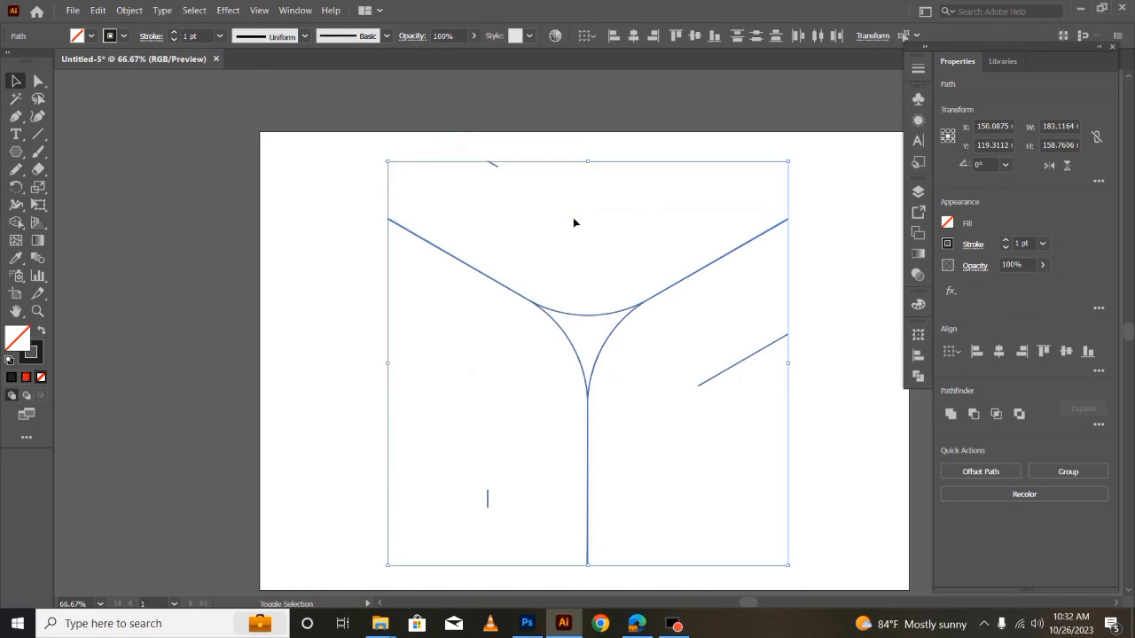
key("Delete")
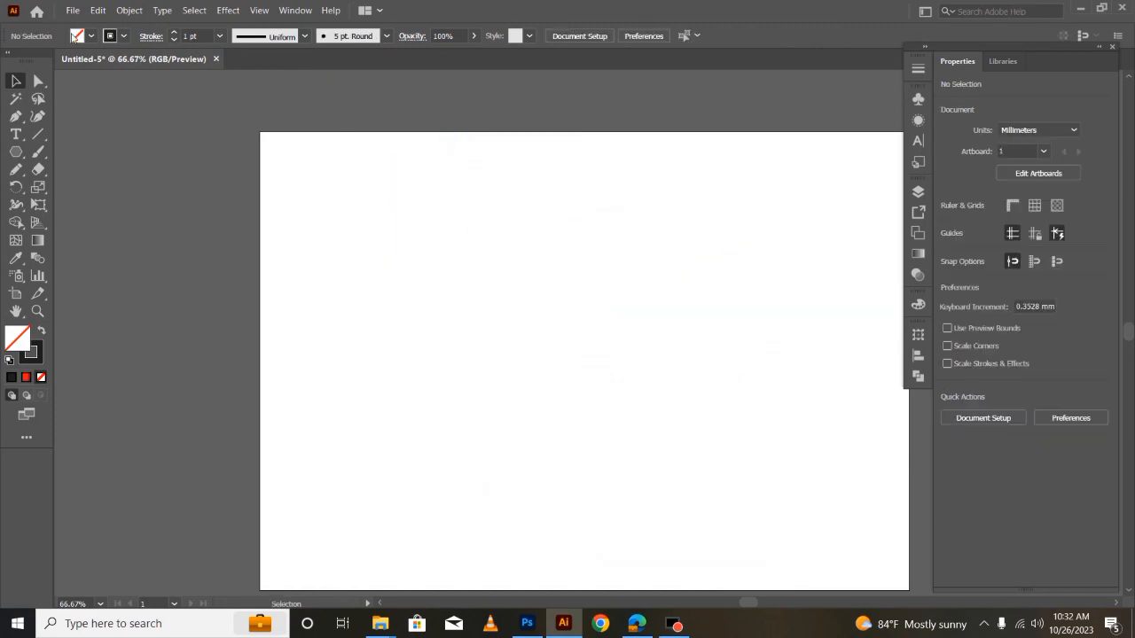
Step: Paste the six cut shapes in front at their original position and deselect them
left_click(95, 13)
left_click(131, 98)
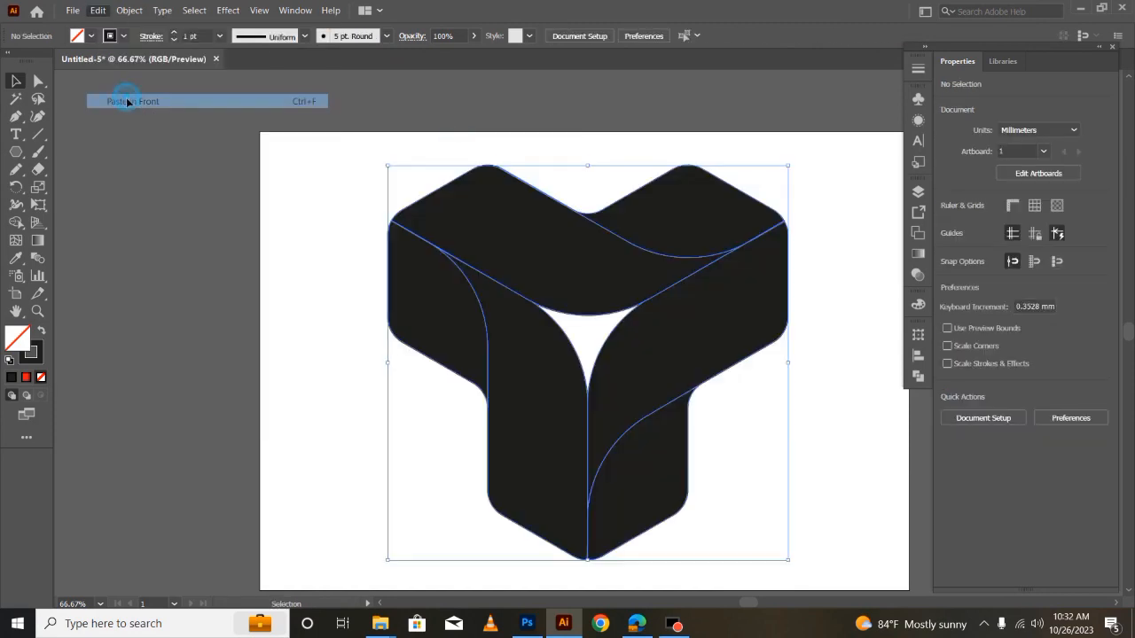
left_click(343, 383)
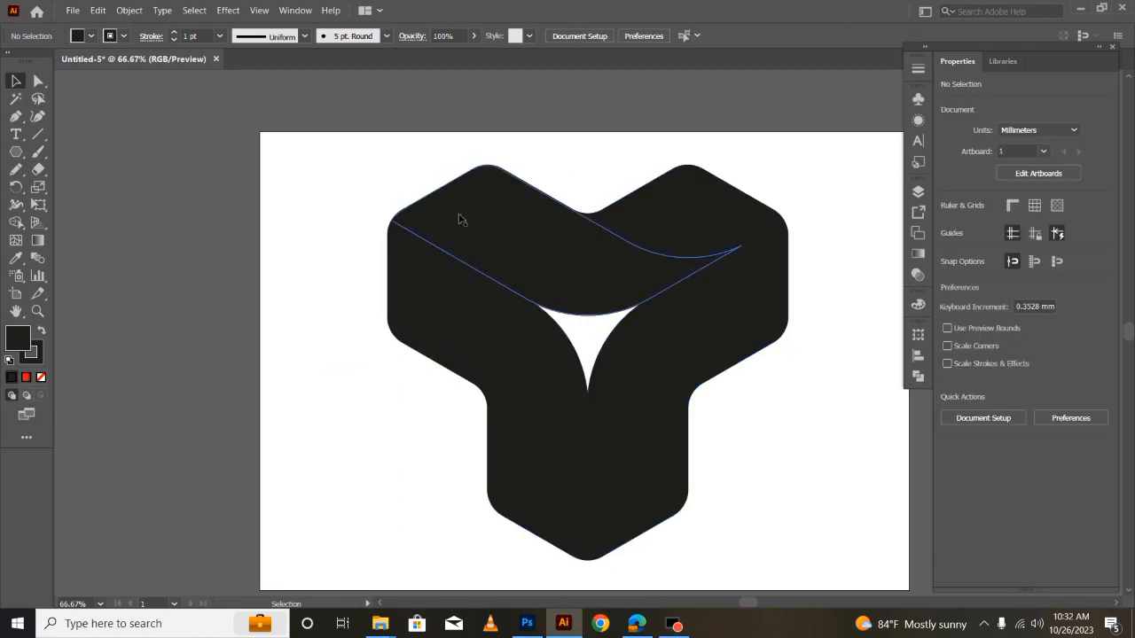
Step: Fill all six shapes with the White, Black linear gradient preset
left_click_drag(348, 168, 836, 570)
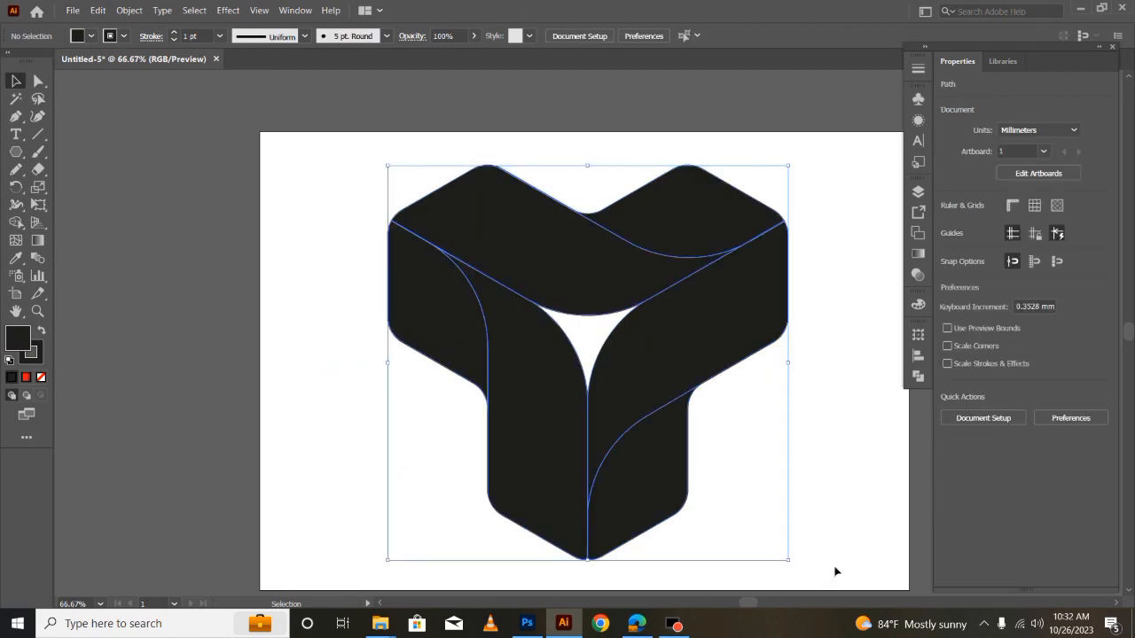
left_click(918, 254)
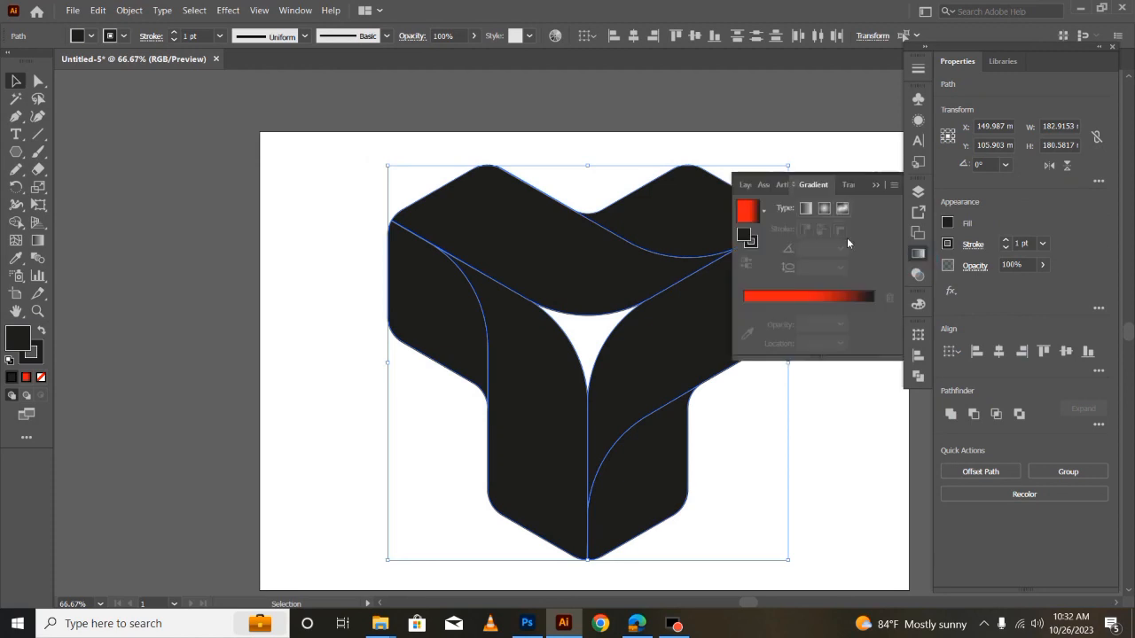
left_click(762, 211)
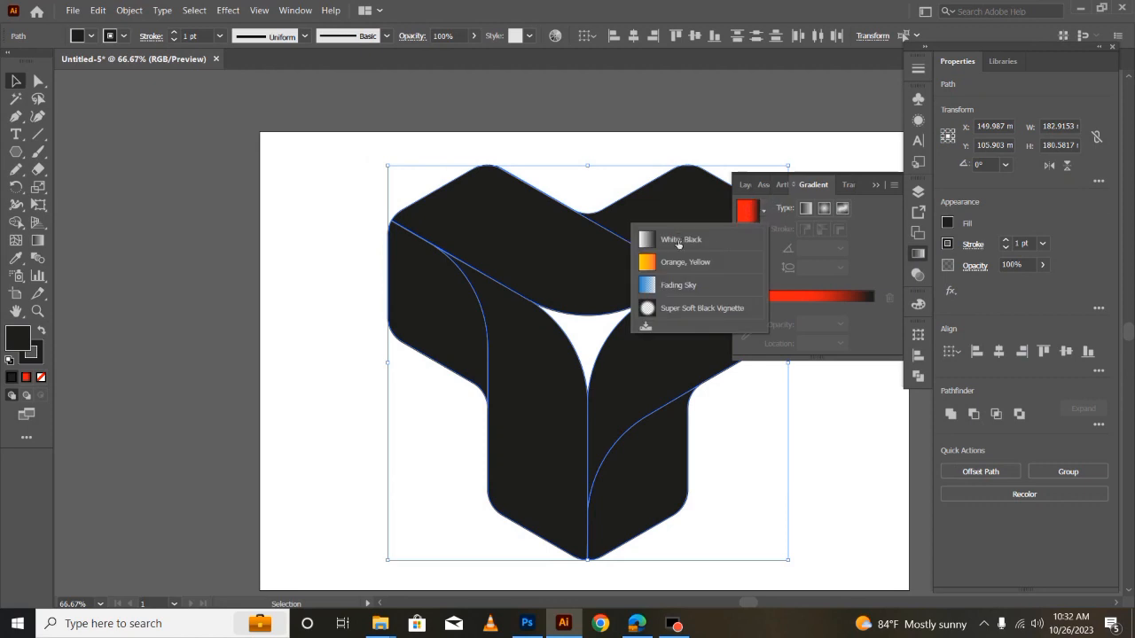
left_click(679, 240)
left_click(876, 186)
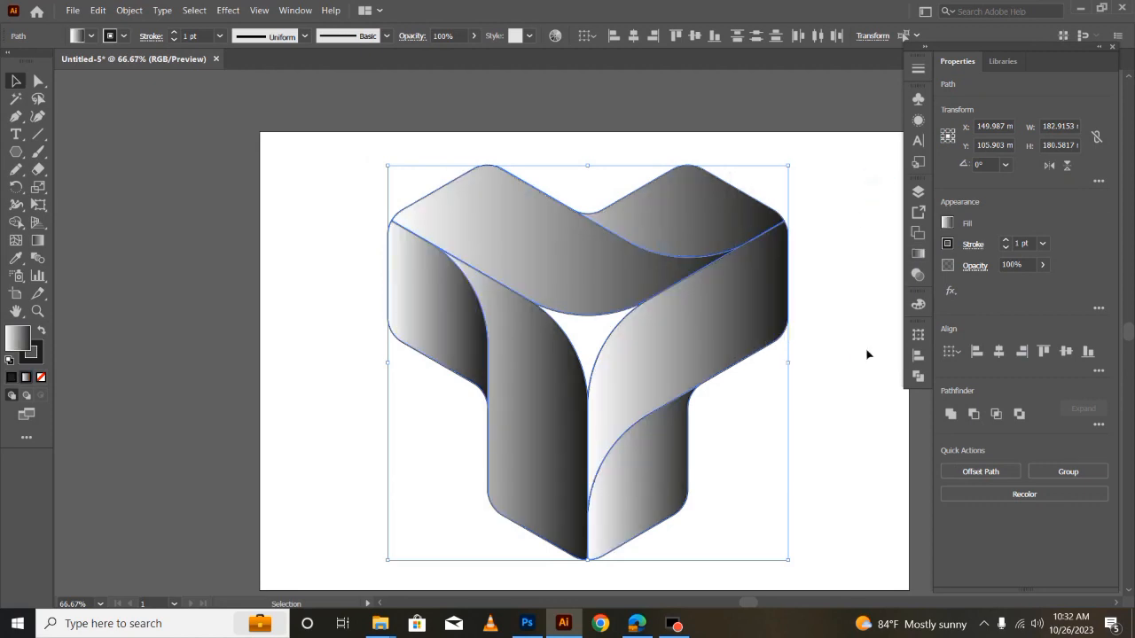
Step: Remove the stroke from all six gradient-filled logo shapes and deselect them
left_click(866, 352)
left_click(591, 337)
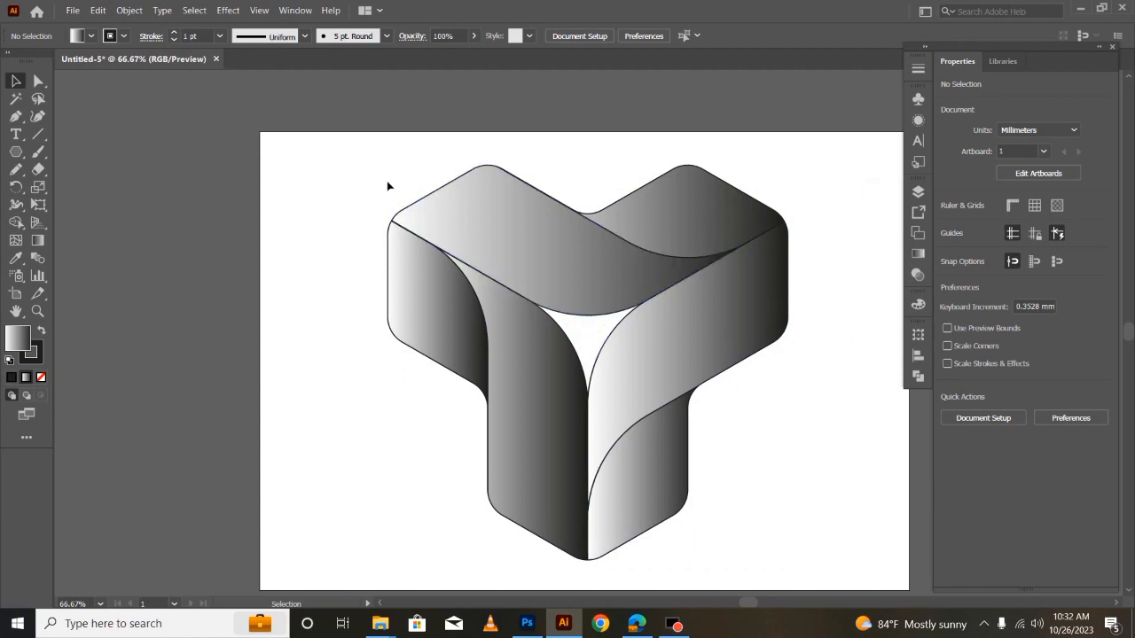
left_click_drag(355, 177, 793, 567)
left_click(947, 244)
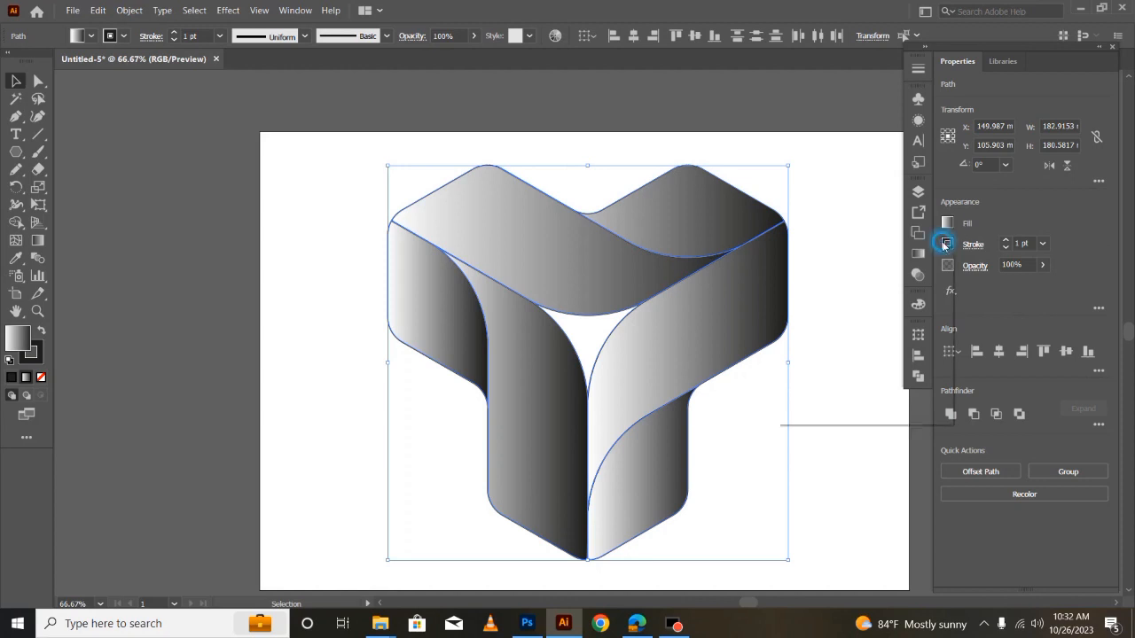
left_click(786, 305)
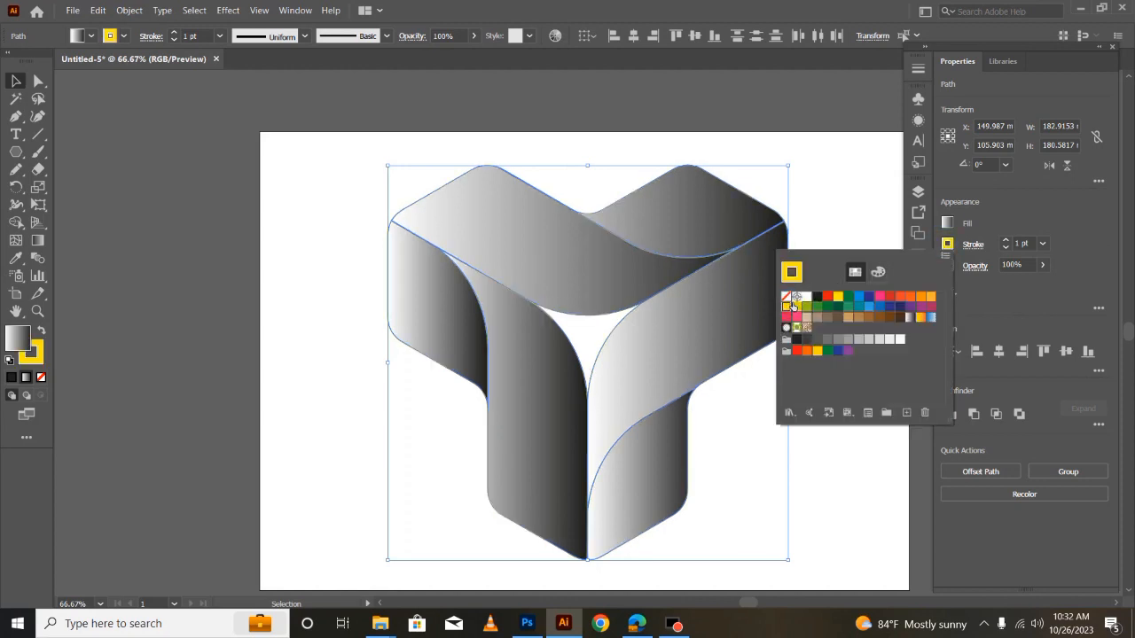
left_click(785, 296)
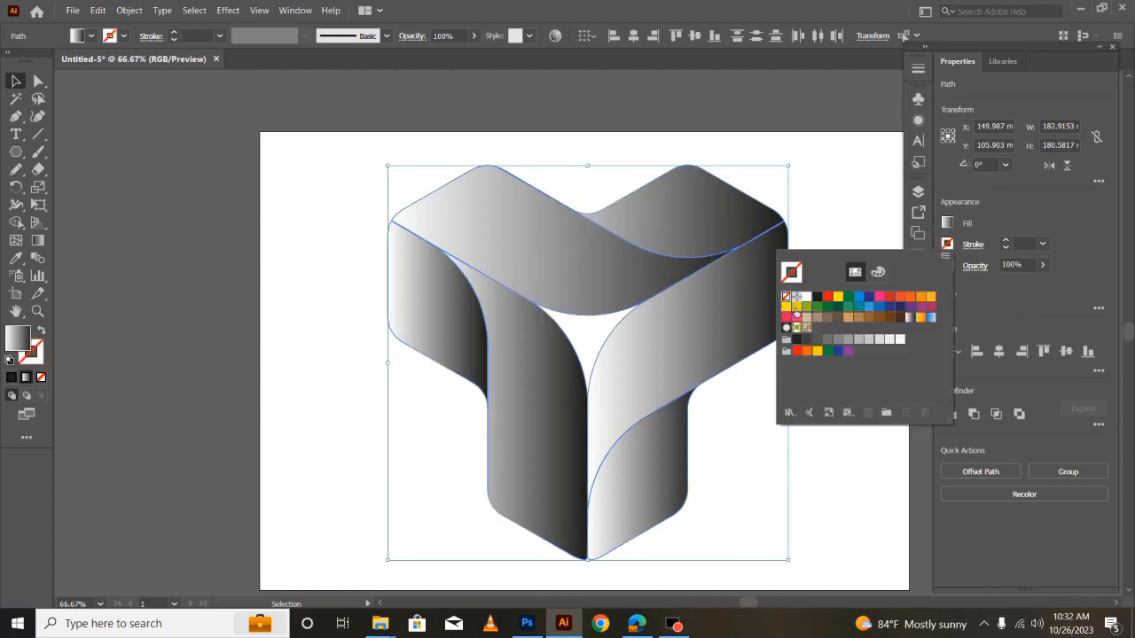
left_click(914, 512)
left_click(294, 280)
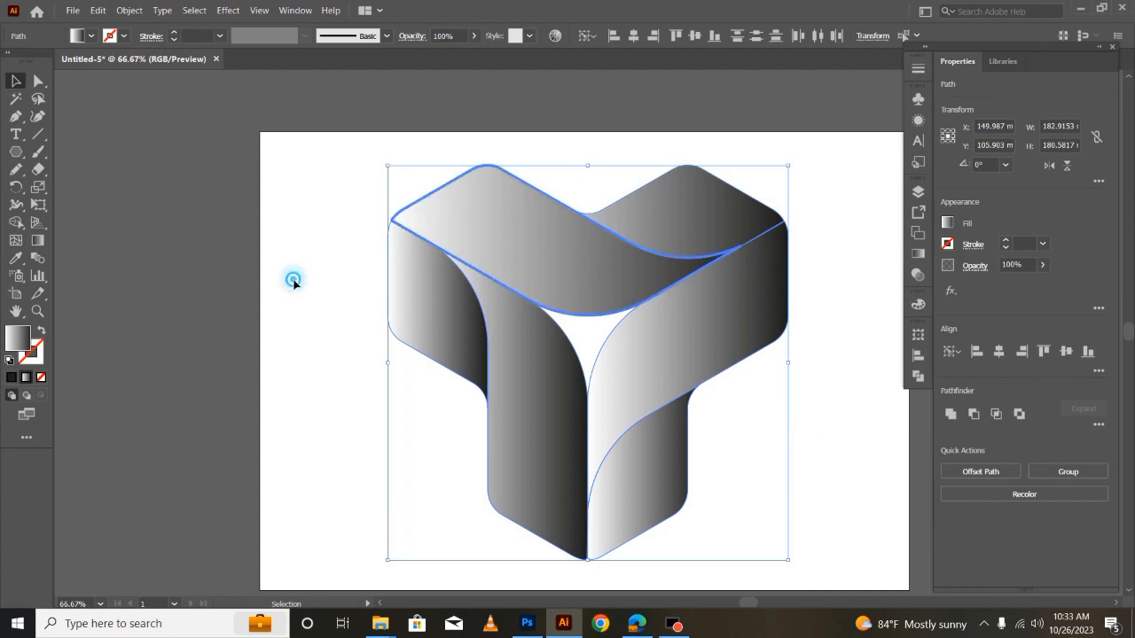
Step: Add a red color stop at about 50% in the linear gradient of the upper-left curved band
left_click(480, 233)
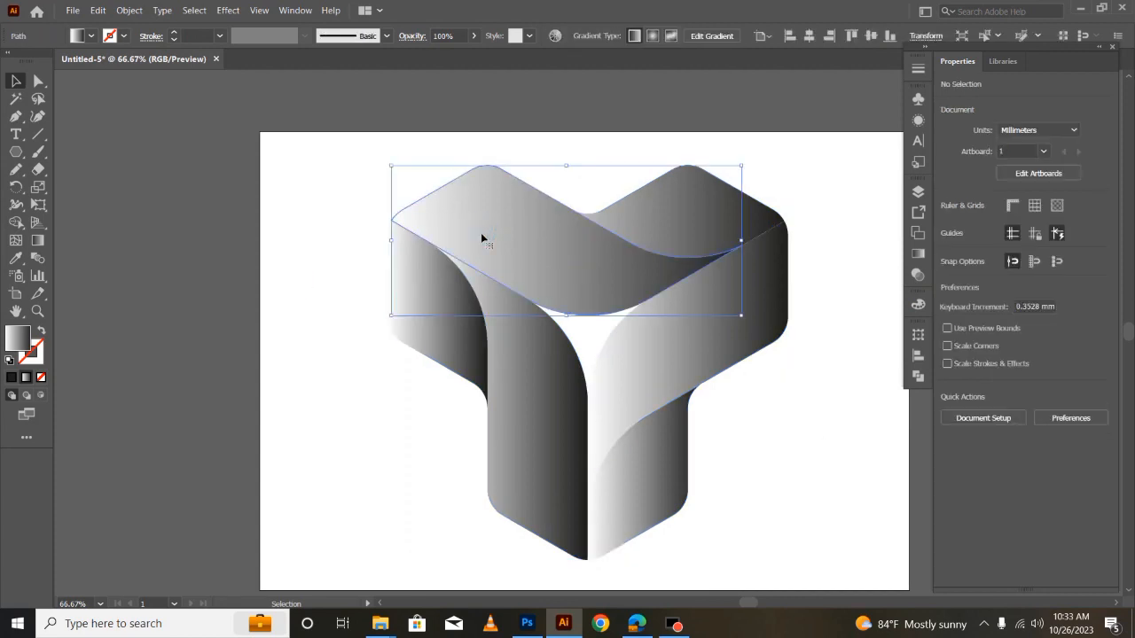
left_click(919, 254)
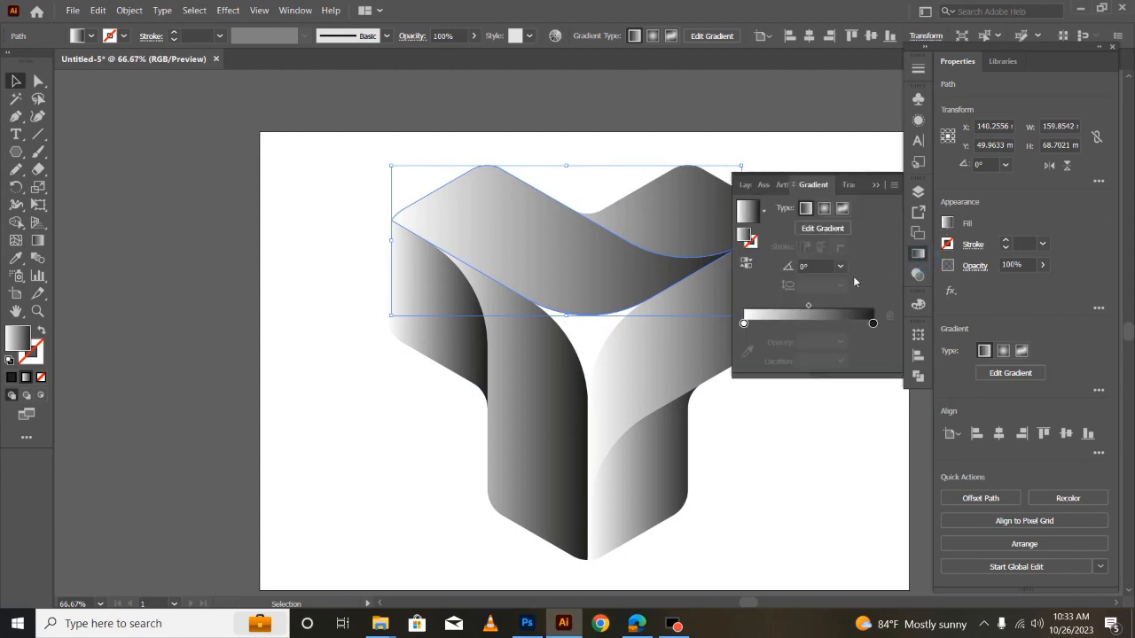
left_click(809, 322)
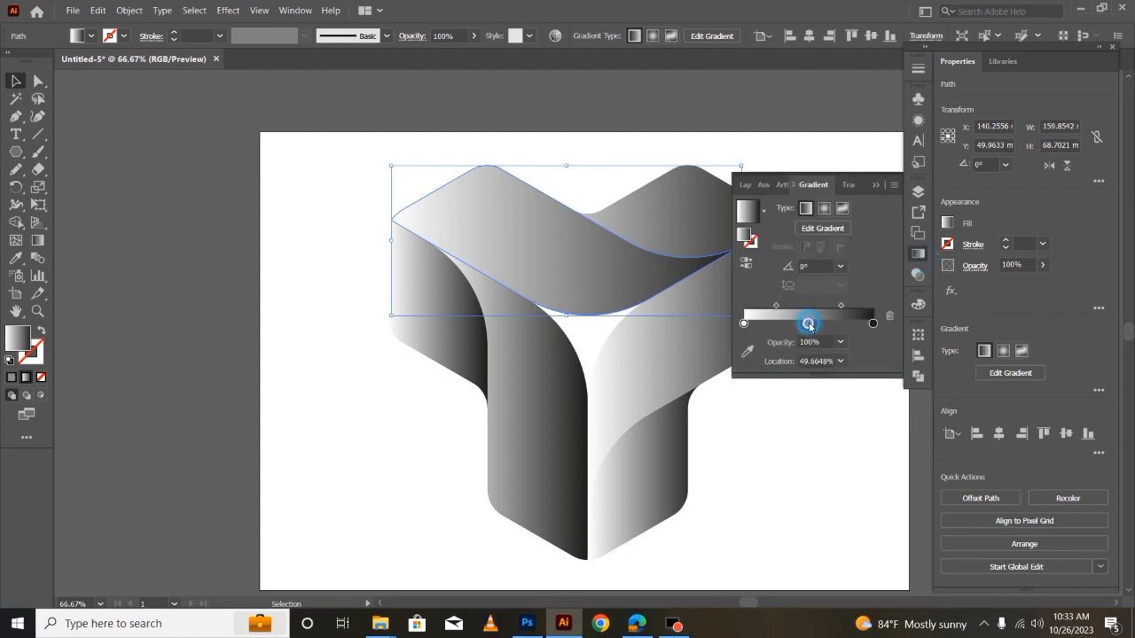
double_click(807, 323)
left_click(726, 371)
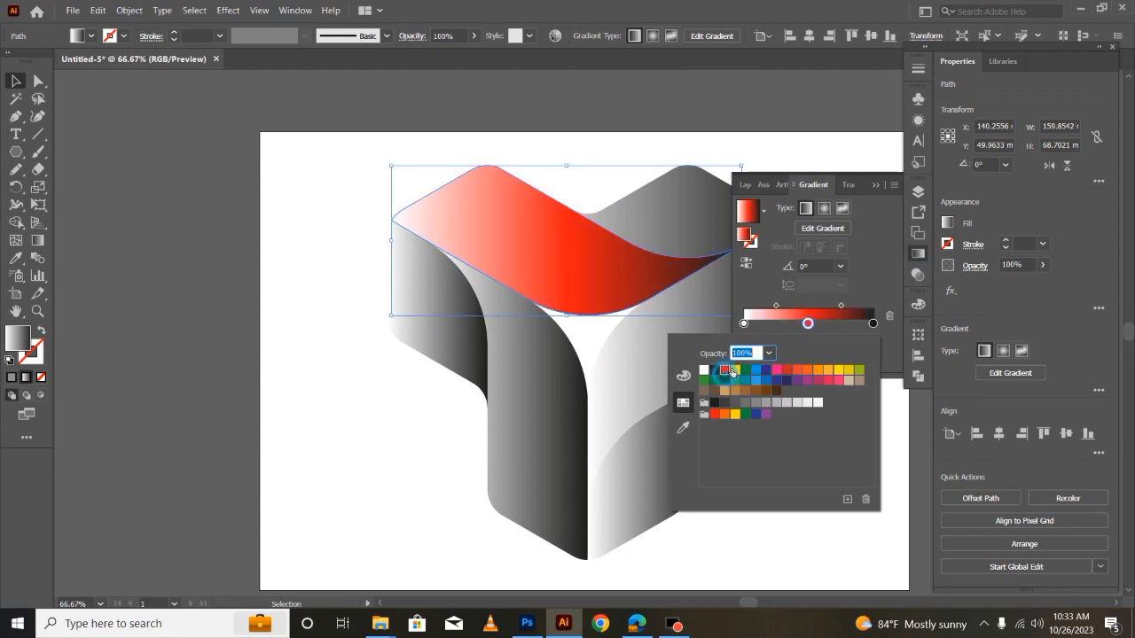
Step: Change the white starting stop of the band's gradient to black so the fill runs black, red, black
left_click(744, 323)
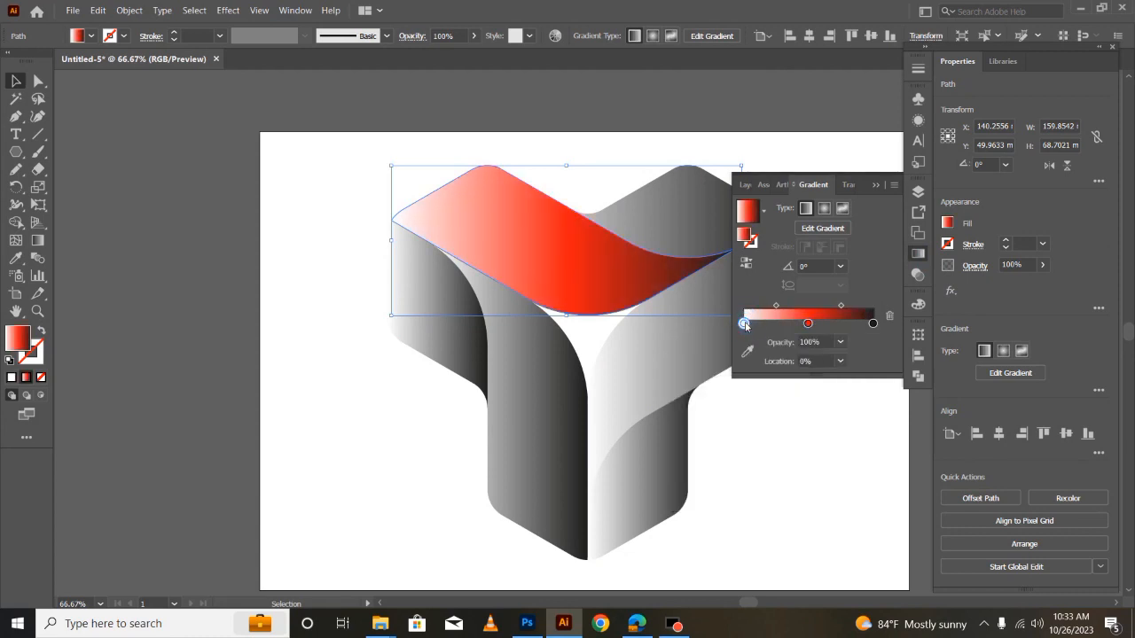
double_click(743, 323)
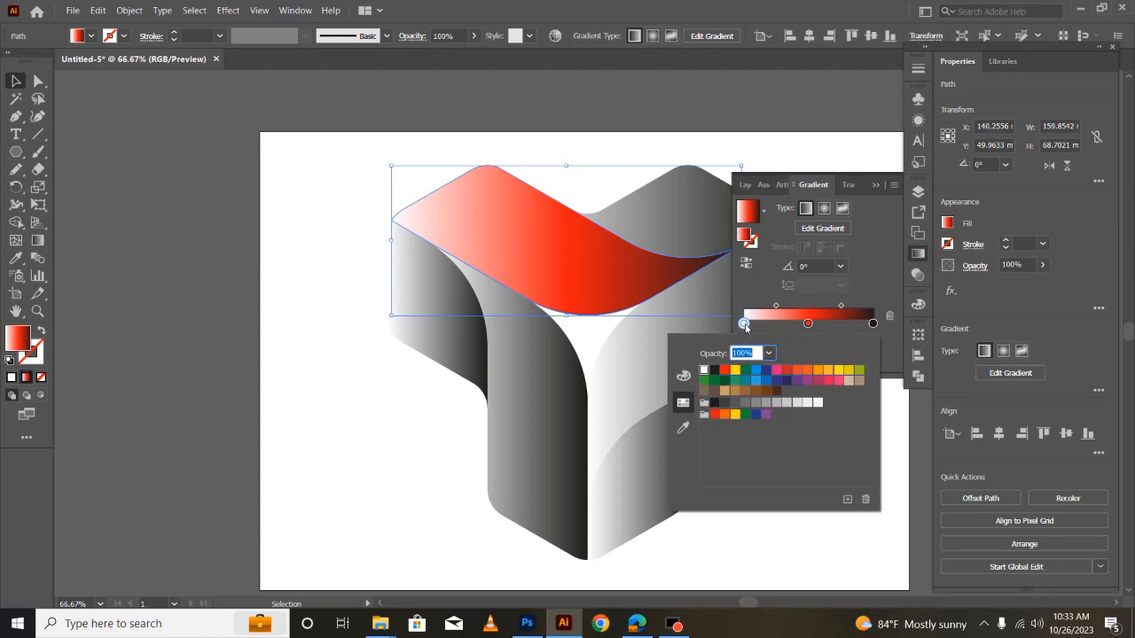
left_click(715, 370)
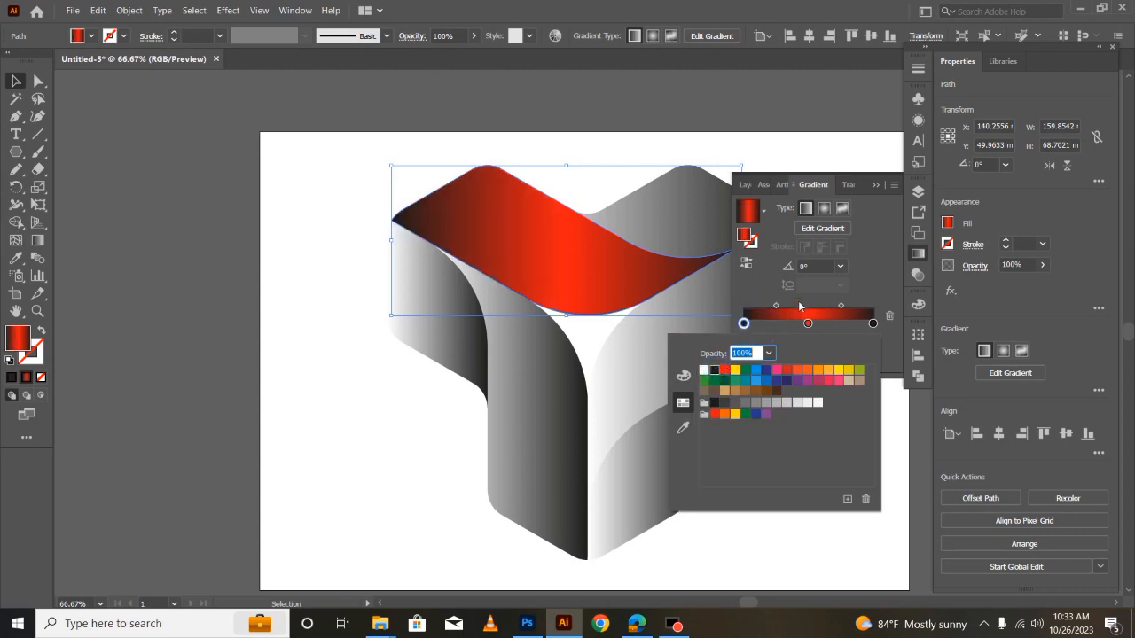
left_click(877, 189)
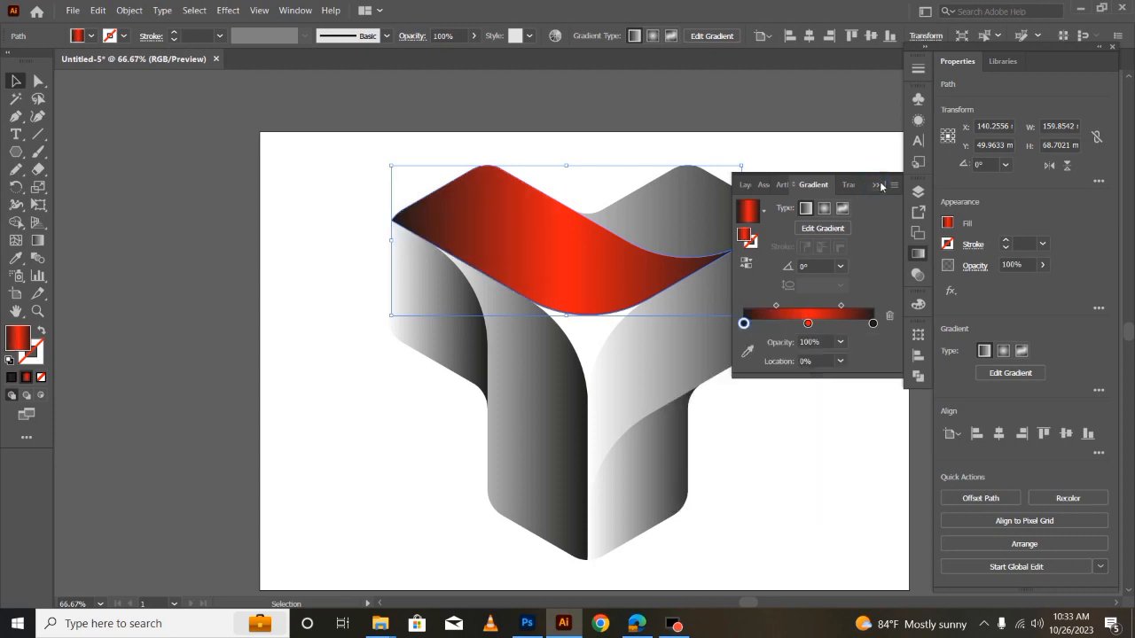
left_click(880, 186)
Step: Copy the black-red-black gradient from the top band onto the right band and the lower vertical band with the Eyedropper
left_click(732, 342)
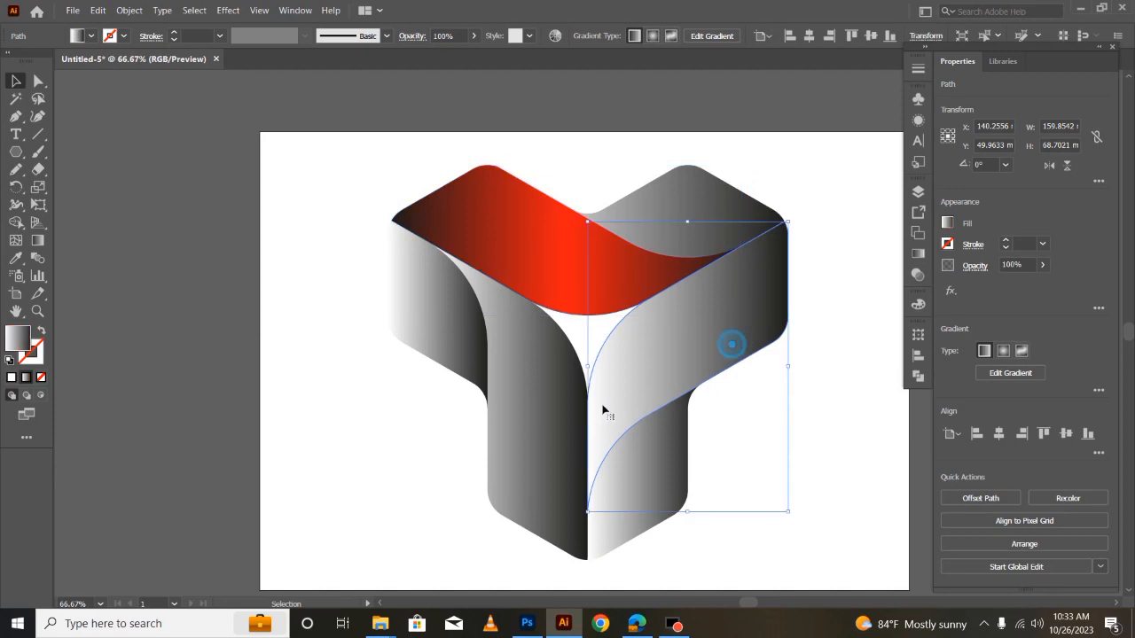
left_click(542, 431, "shift")
key("i")
left_click(567, 278)
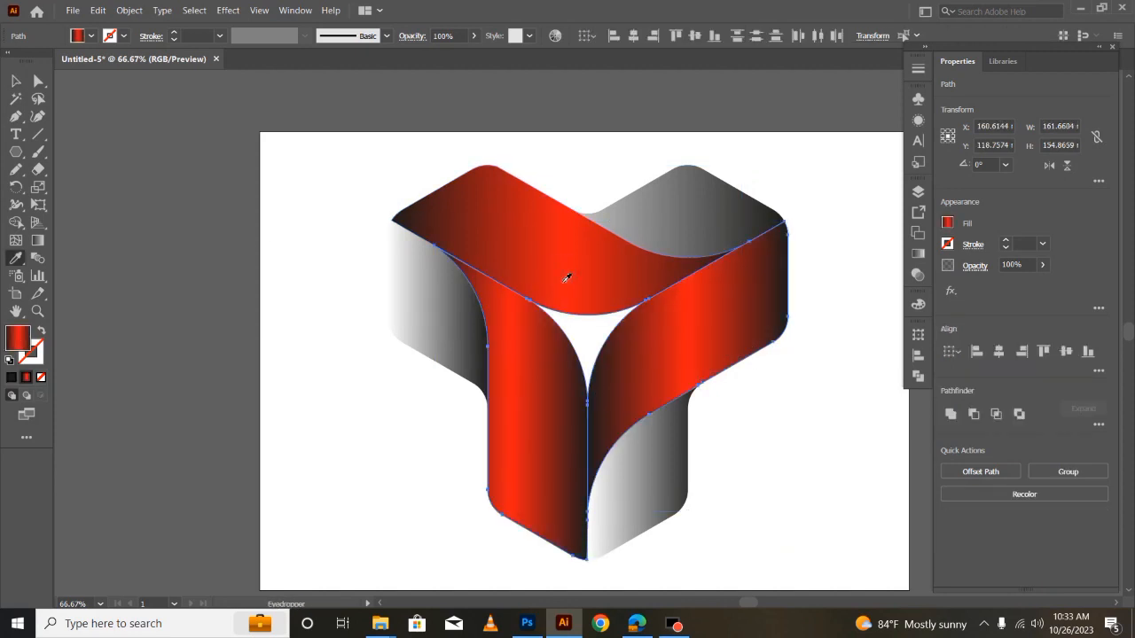
left_click(15, 81)
Step: Redraw the top band's gradient diagonally along its length and shift the red highlight toward its upper-left end
left_click(493, 202)
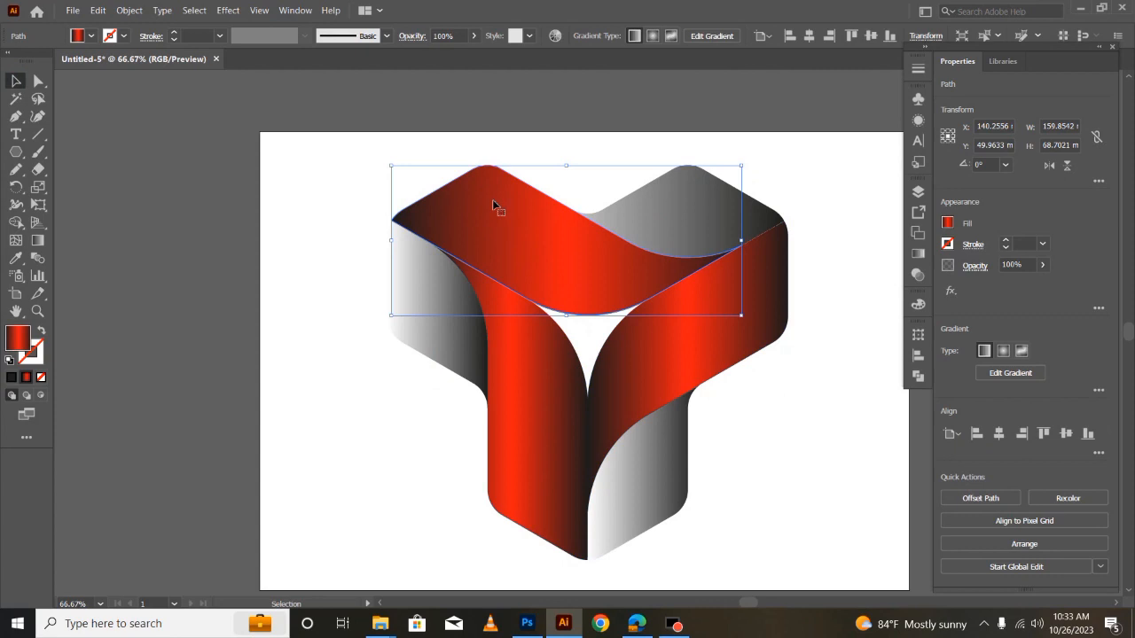
left_click(38, 241)
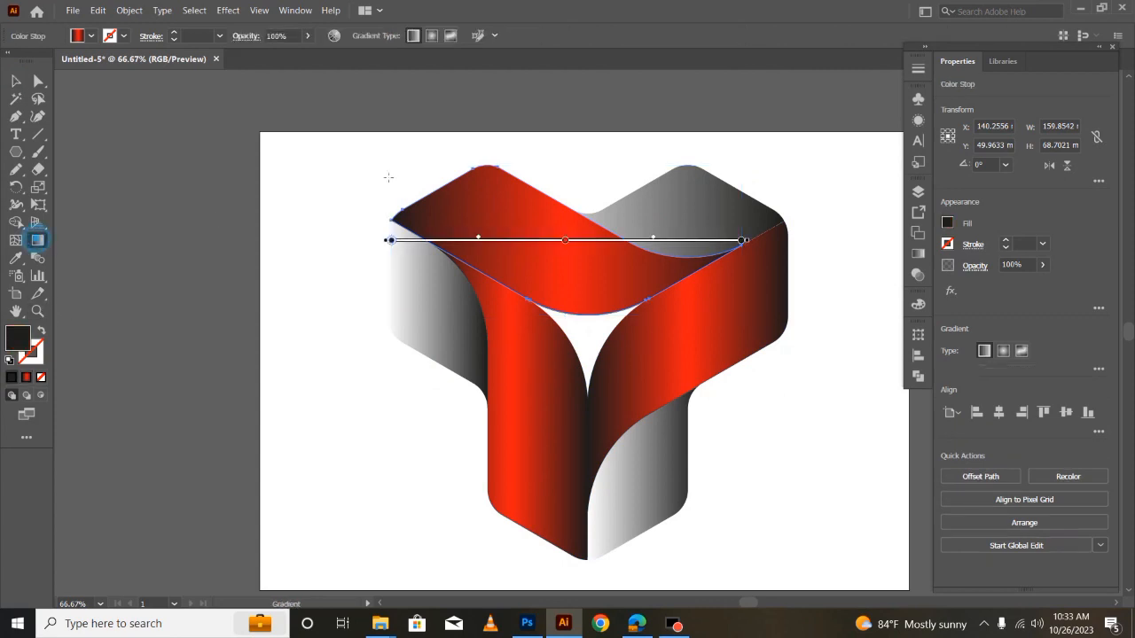
mouse_move(394, 158)
left_mouse_down()
mouse_move(516, 228)
mouse_move(638, 271)
mouse_move(679, 310)
mouse_move(665, 390)
mouse_move(692, 352)
left_mouse_up()
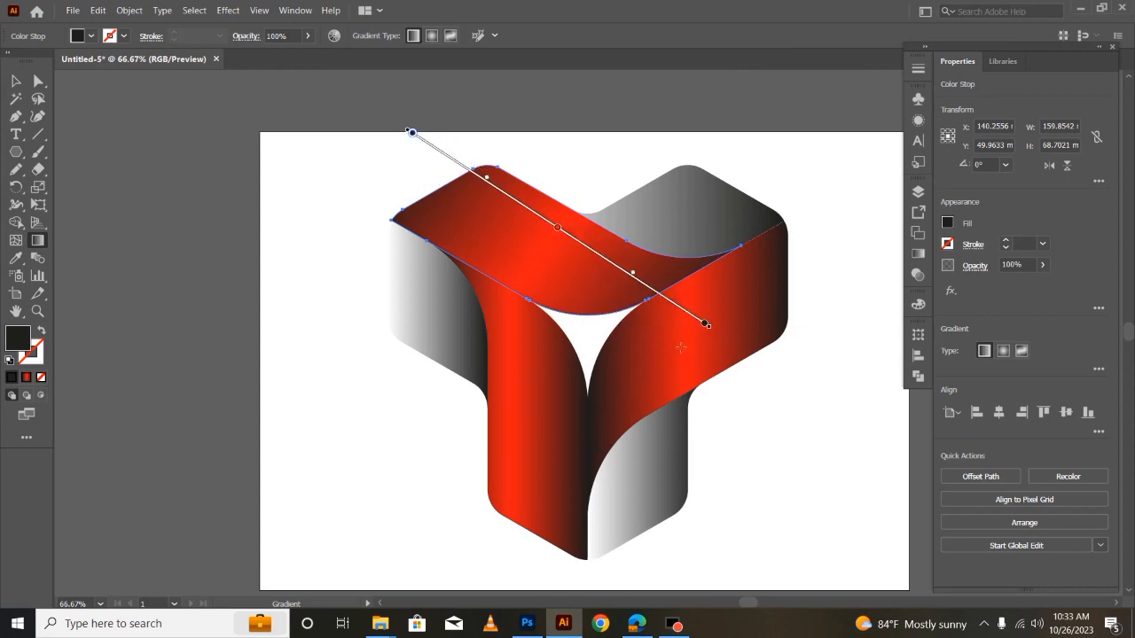
left_click_drag(495, 188, 448, 160)
mouse_move(364, 101)
left_mouse_down()
mouse_move(470, 166)
mouse_move(428, 142)
left_mouse_up()
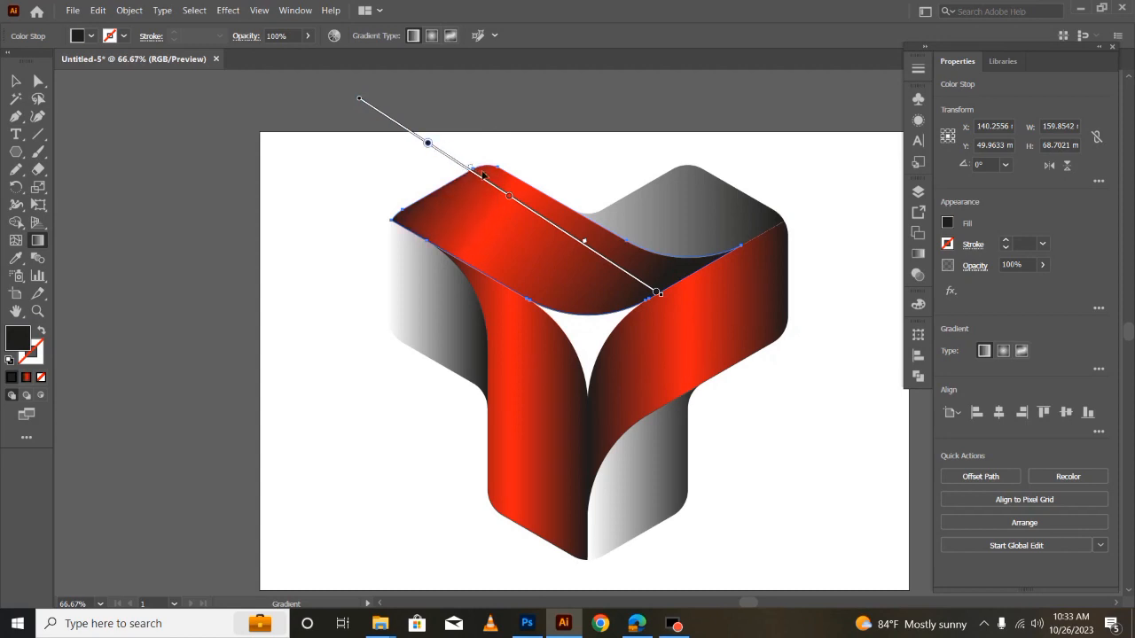
left_click_drag(478, 173, 496, 184)
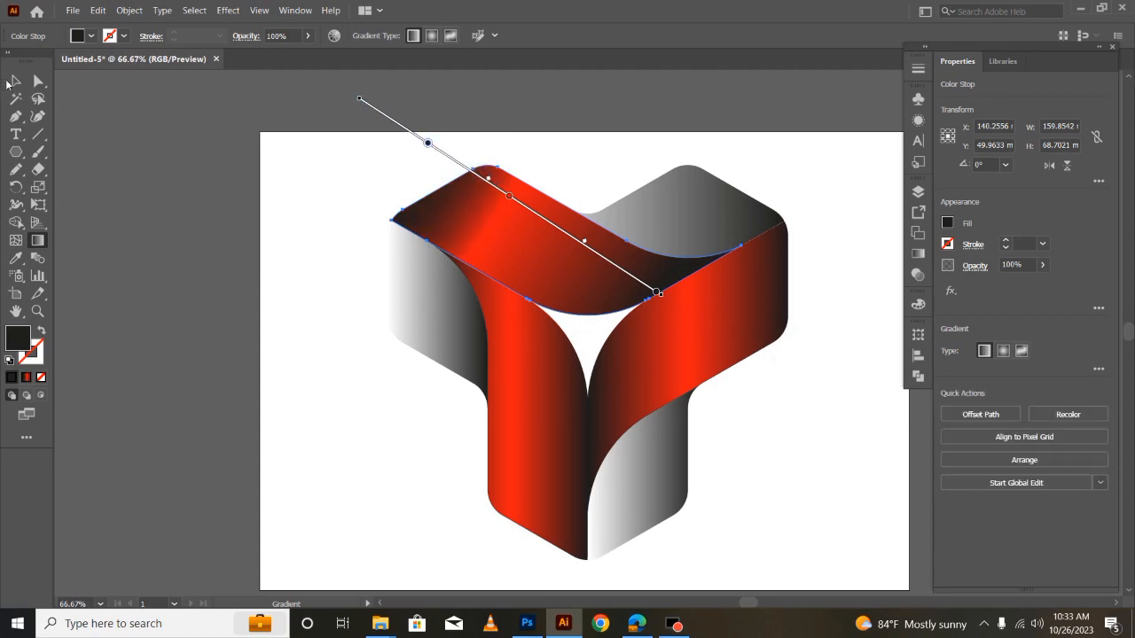
left_click(15, 81)
left_click(239, 412)
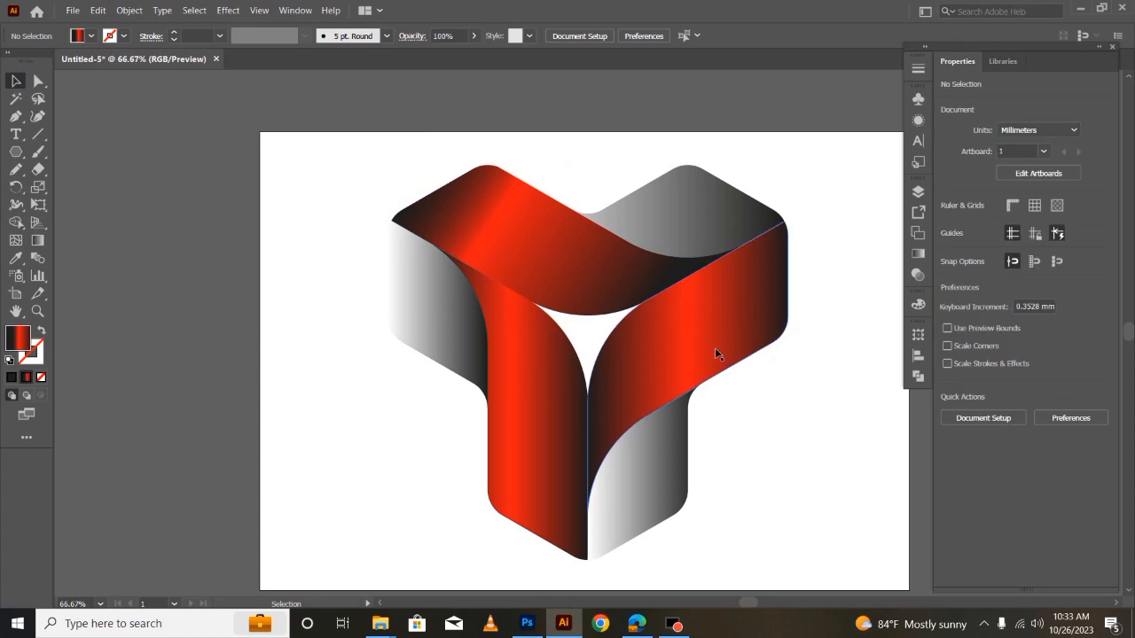
Step: Move the top band's red highlight to the middle of the band, with the starting black stop outside its upper-left edge and the end stop pulled inward
left_click(598, 258)
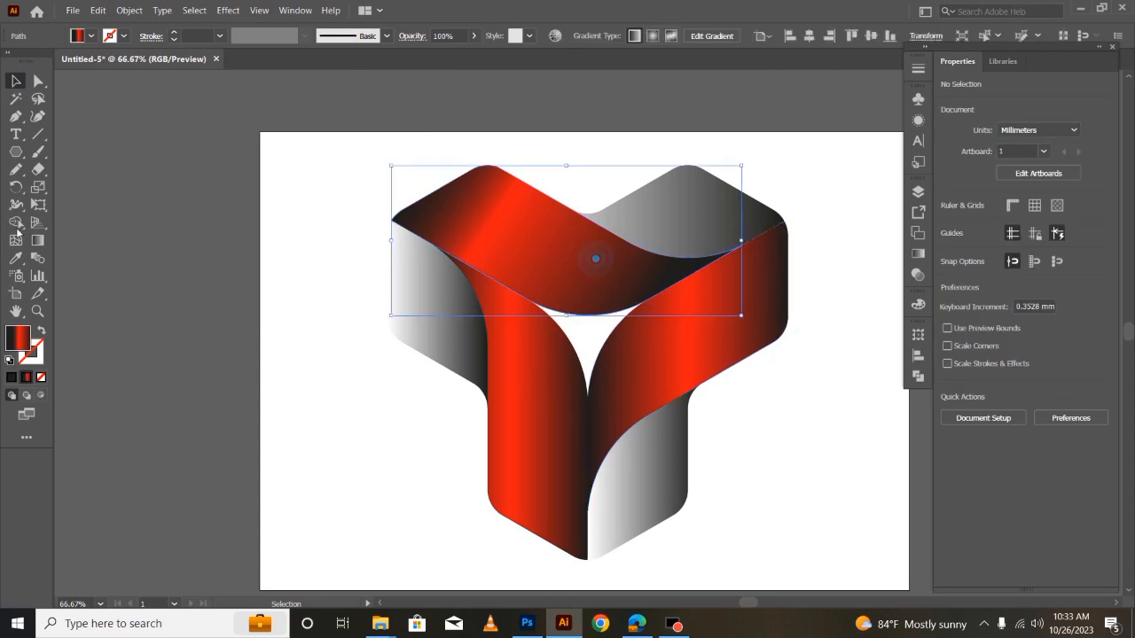
left_click(36, 239)
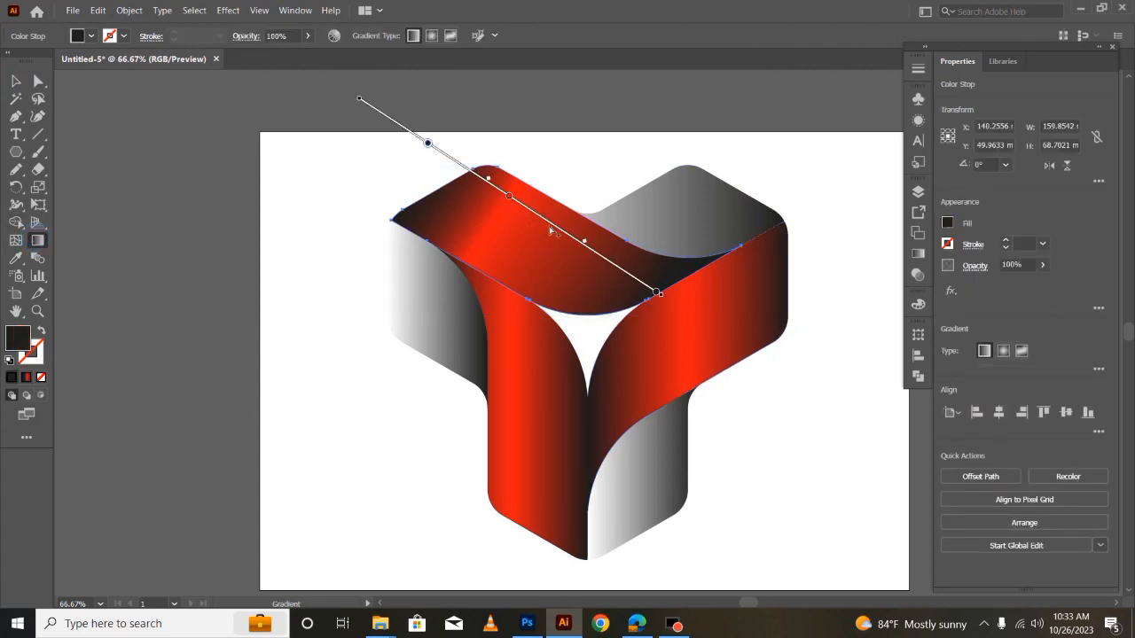
left_click_drag(551, 228, 595, 258)
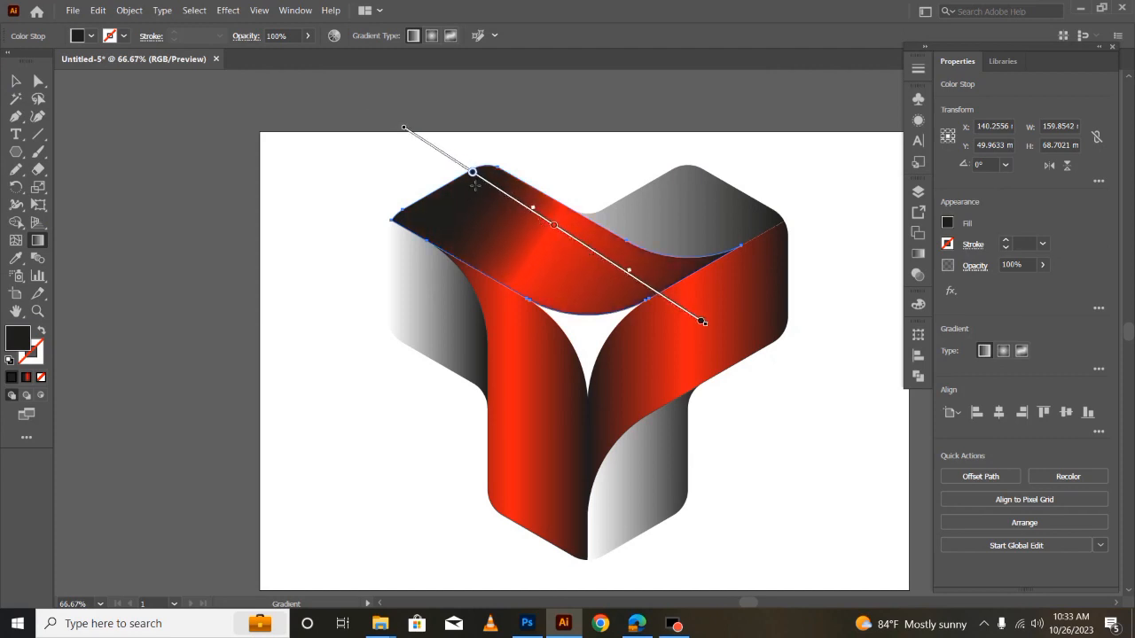
mouse_move(478, 177)
left_mouse_down()
mouse_move(393, 138)
mouse_move(413, 144)
left_mouse_up()
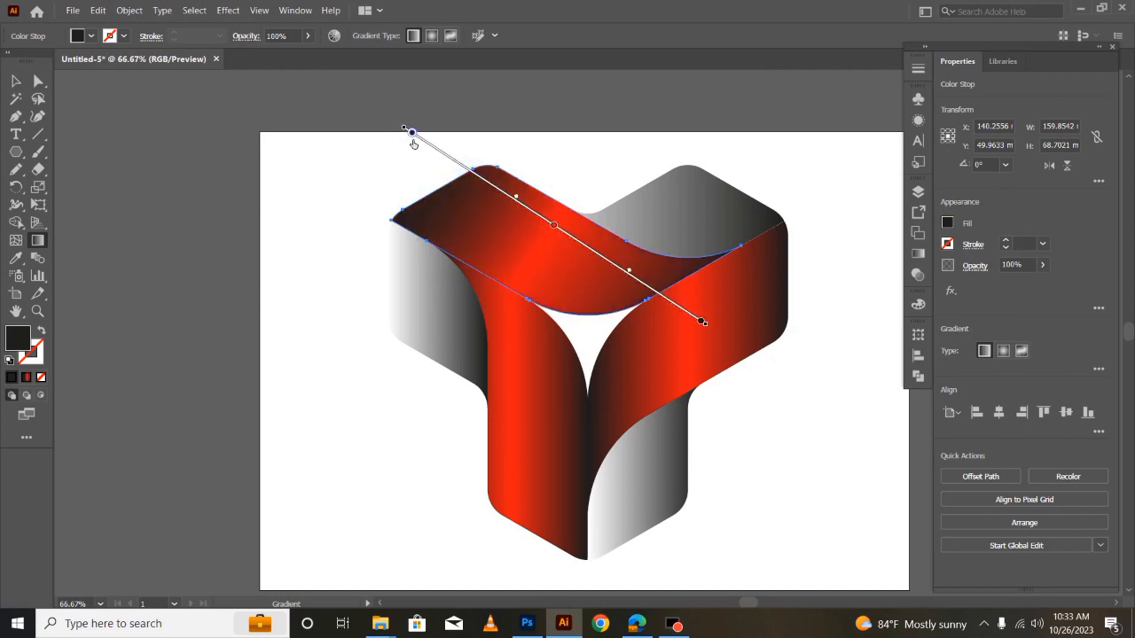
left_click_drag(600, 258, 609, 265)
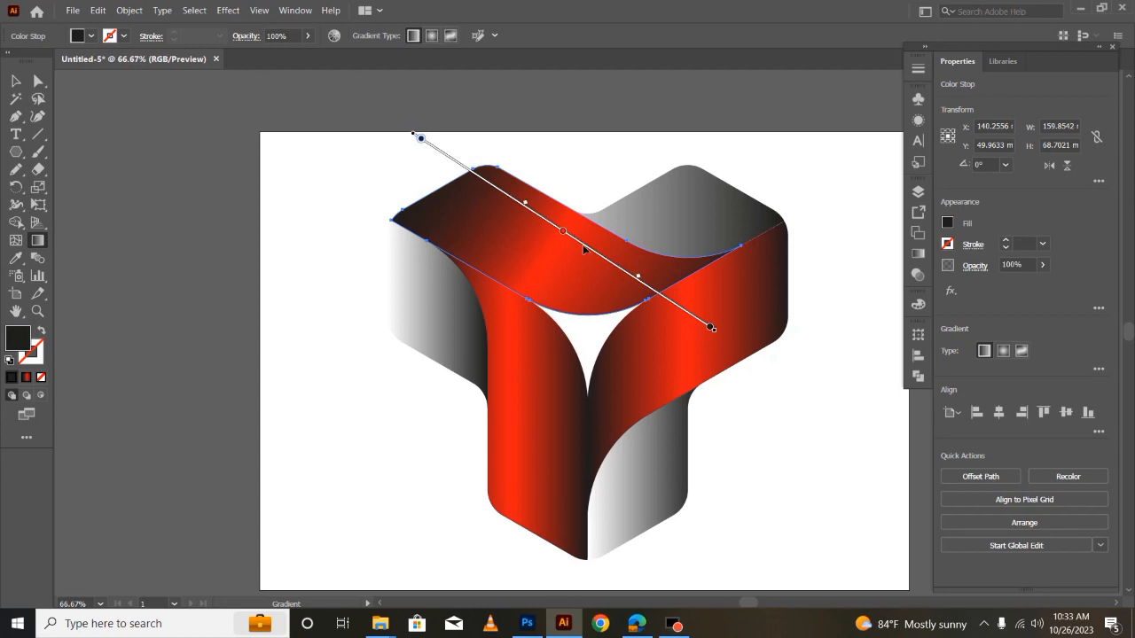
left_click_drag(711, 330, 668, 299)
left_click(16, 80)
left_click(119, 246)
Step: Redraw the right band's gradient diagonally from its upper-right end to the center and tighten the red highlight between the black ends
left_click(714, 372)
left_click(37, 241)
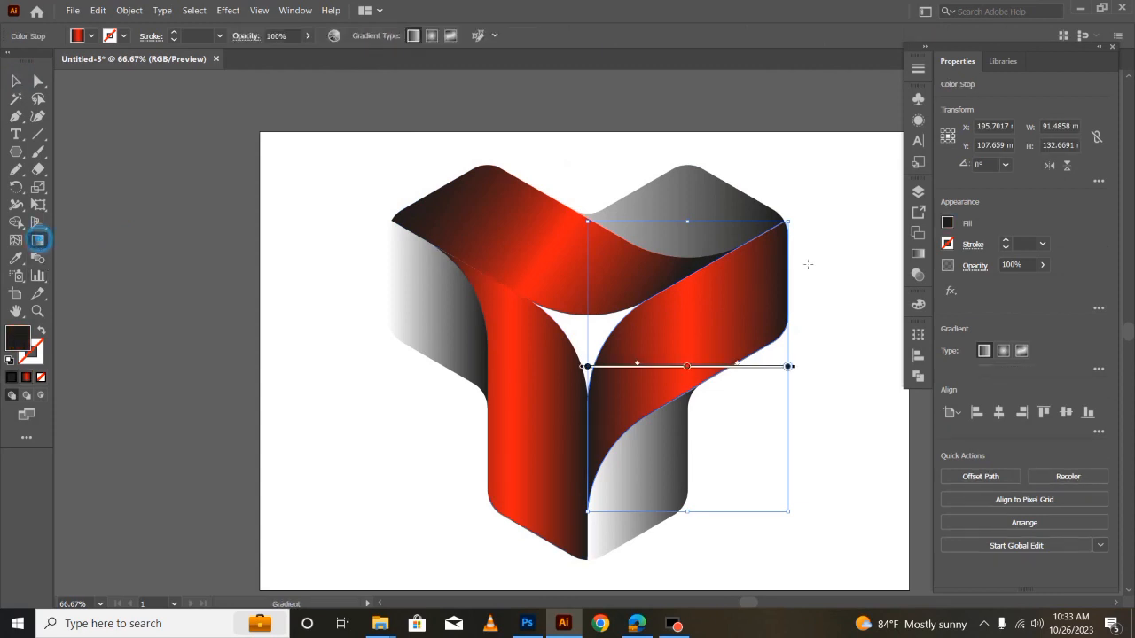
mouse_move(836, 240)
left_mouse_down()
mouse_move(545, 460)
mouse_move(614, 428)
mouse_move(576, 450)
left_mouse_up()
mouse_move(631, 403)
left_mouse_down()
mouse_move(672, 377)
mouse_move(655, 382)
left_mouse_up()
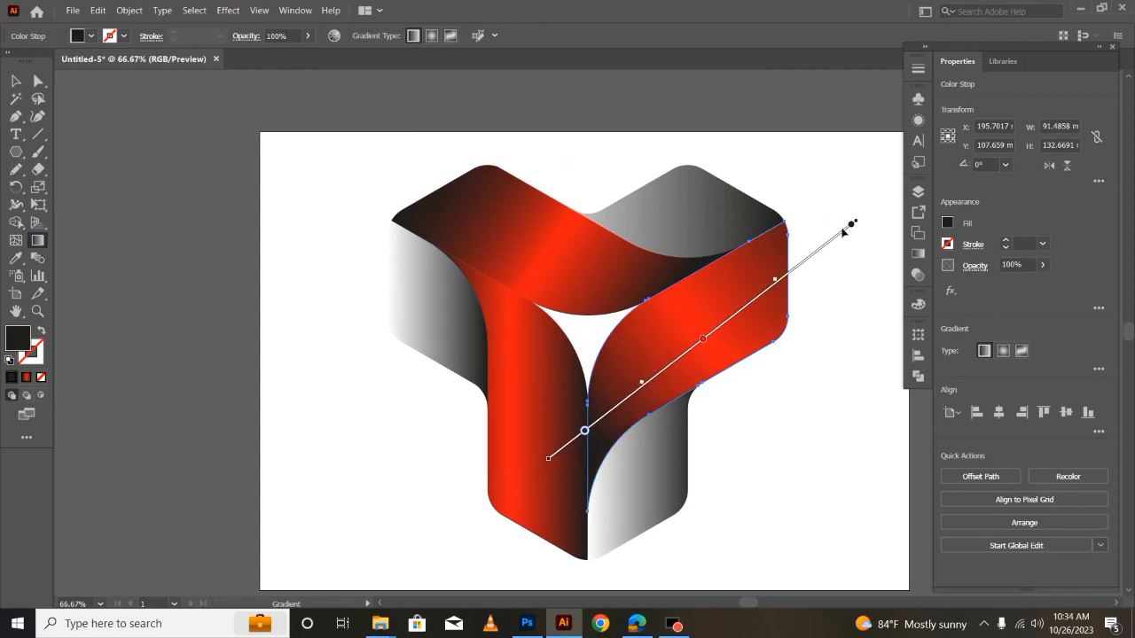
left_click_drag(778, 283, 727, 326)
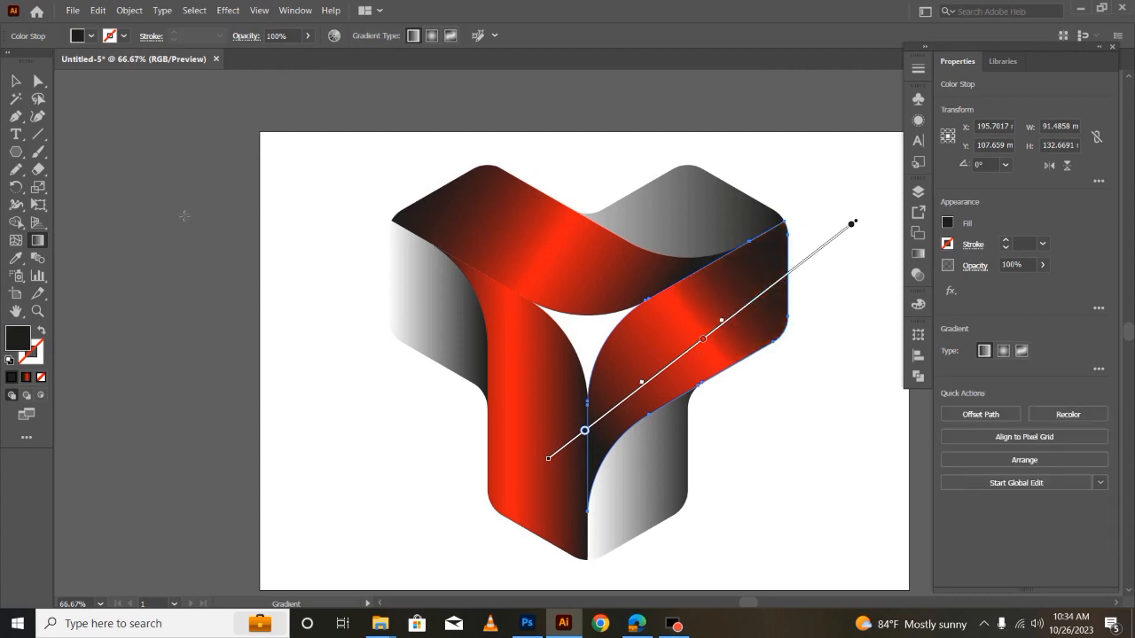
left_click(15, 81)
left_click(227, 389)
Step: Redraw the lower band's gradient vertically from bottom to top and pull its bottom black stop up to the band's lower edge
left_click(540, 443)
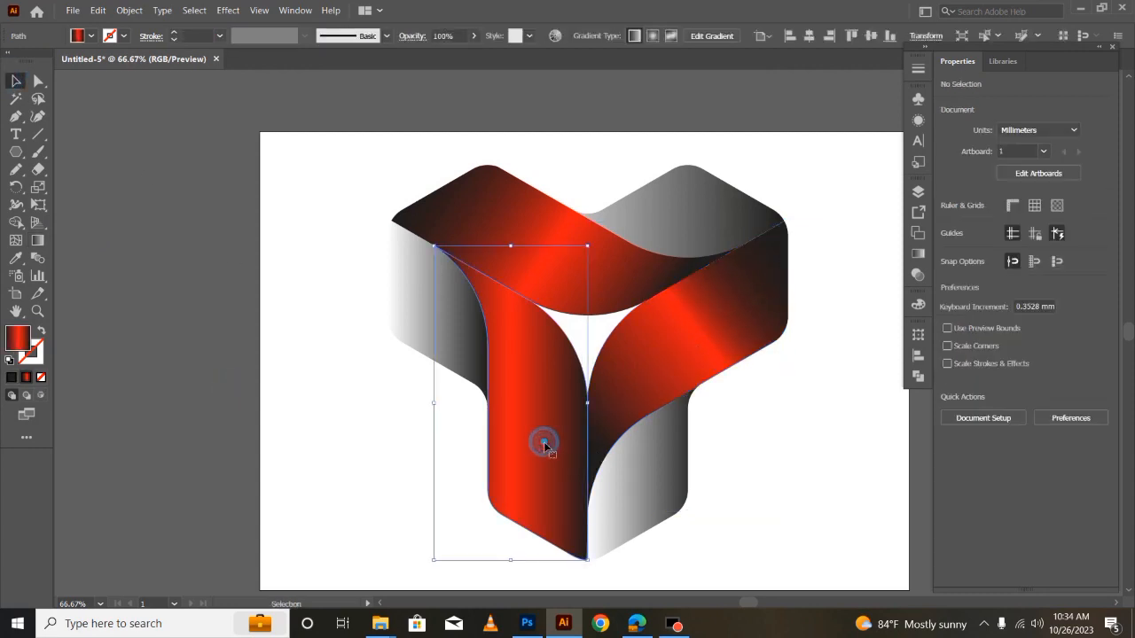
left_click(38, 240)
mouse_move(519, 559)
left_mouse_down()
mouse_move(514, 413)
mouse_move(481, 264)
mouse_move(486, 221)
mouse_move(519, 172)
mouse_move(546, 198)
mouse_move(581, 165)
mouse_move(515, 195)
left_mouse_up()
mouse_move(512, 397)
left_mouse_down()
mouse_move(500, 392)
mouse_move(513, 394)
left_mouse_up()
left_click_drag(515, 562, 518, 524)
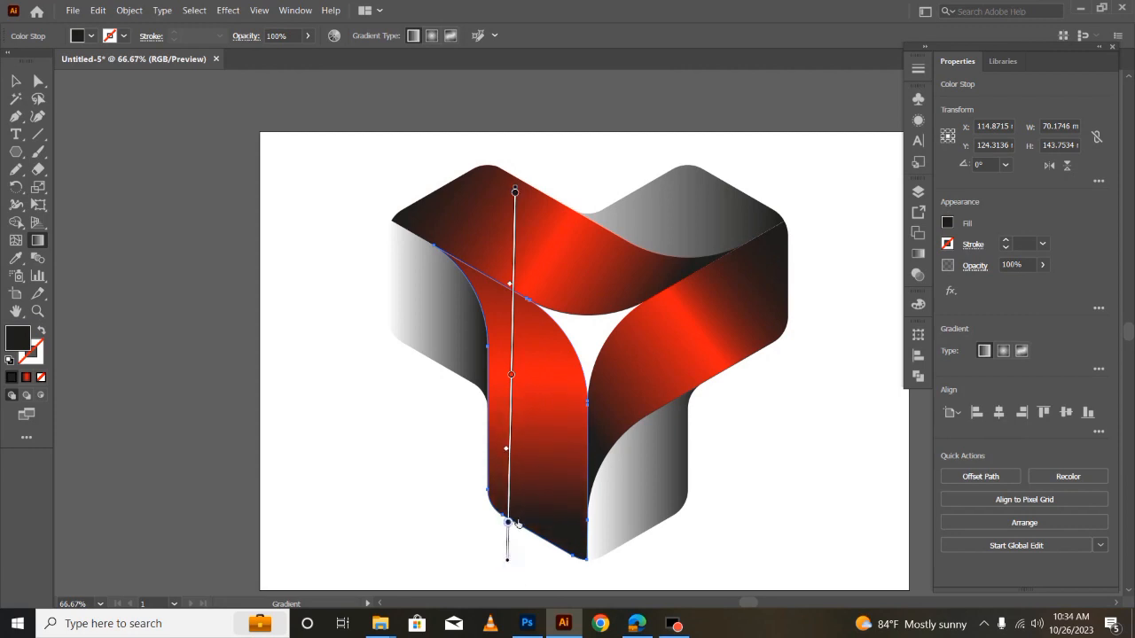
Step: Fine-tune the lower band's black stops and midpoints to darken both ends around a central red highlight
left_click_drag(516, 192, 513, 293)
left_click_drag(512, 345, 511, 354)
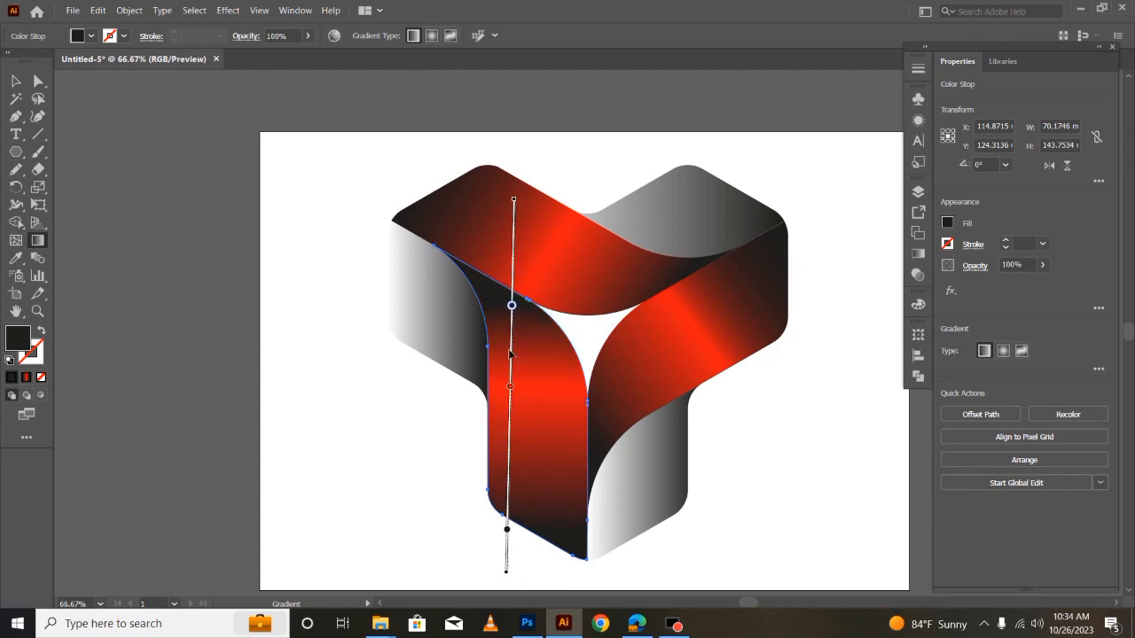
left_click_drag(516, 309, 514, 257)
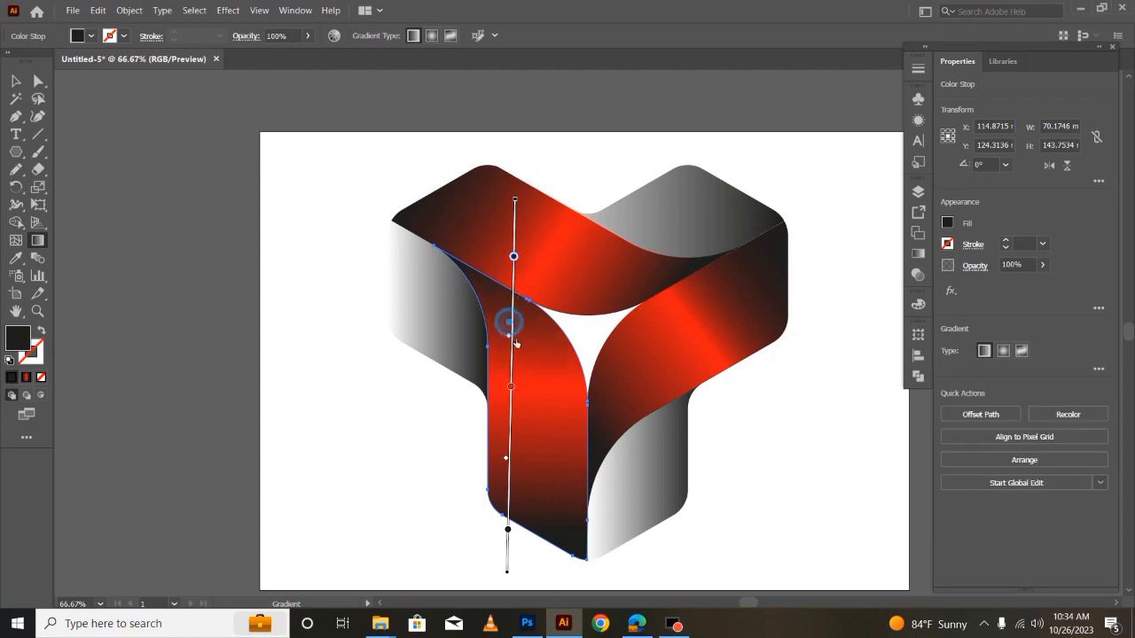
left_click_drag(514, 329, 516, 364)
left_click_drag(513, 537, 514, 547)
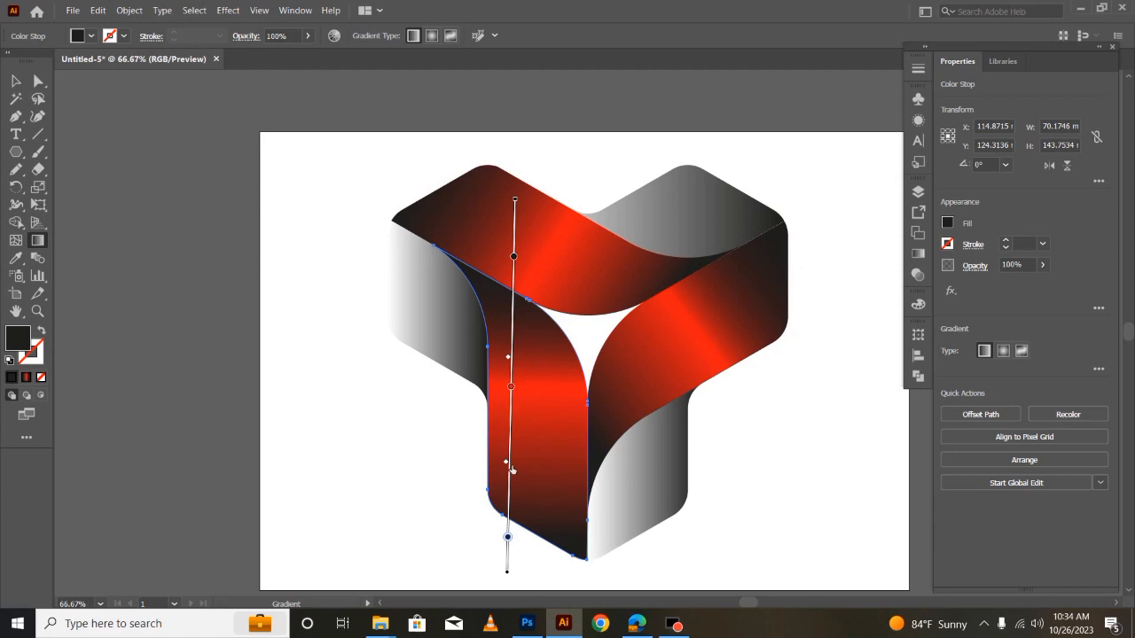
left_click_drag(511, 467, 520, 441)
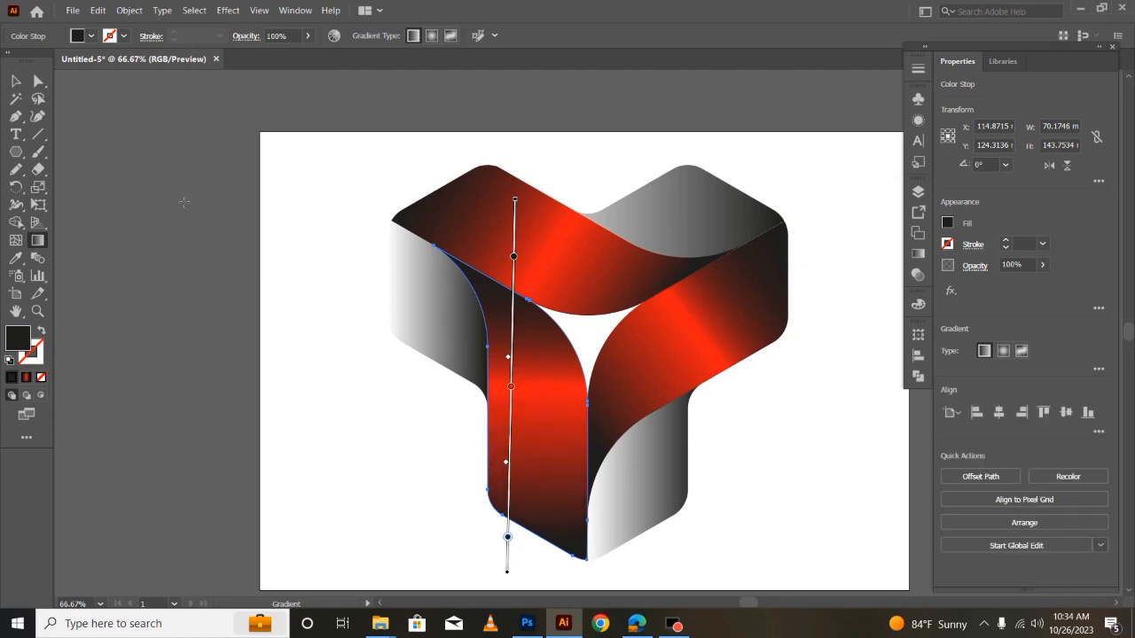
Step: Change the white stop of the left end face's gradient to red
left_click(16, 81)
left_click(312, 427)
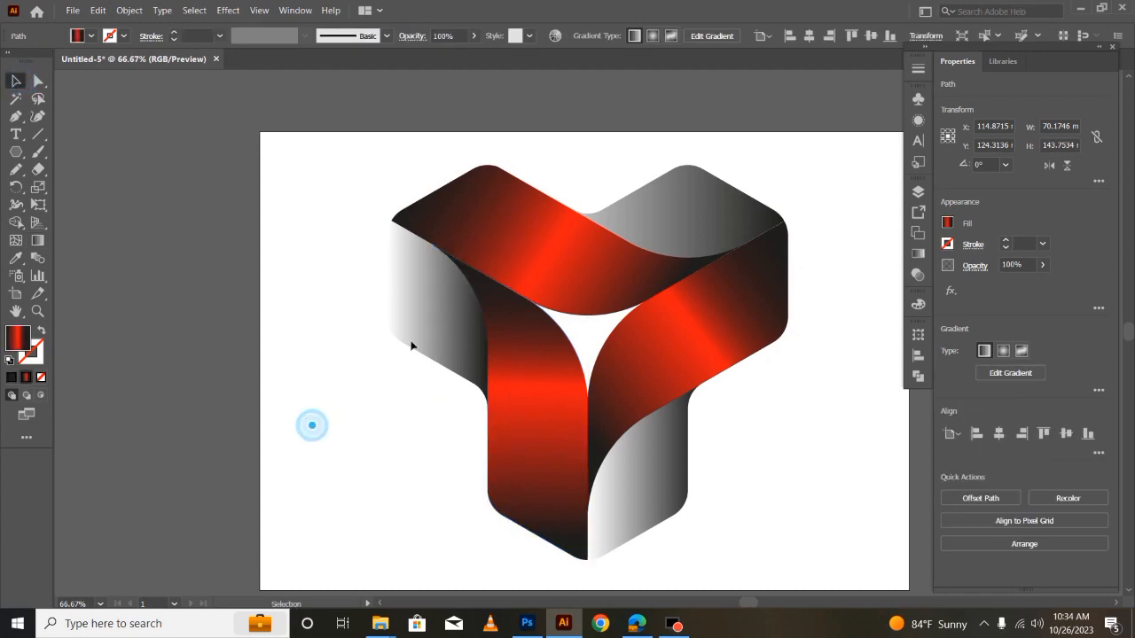
left_click(445, 306)
left_click(918, 253)
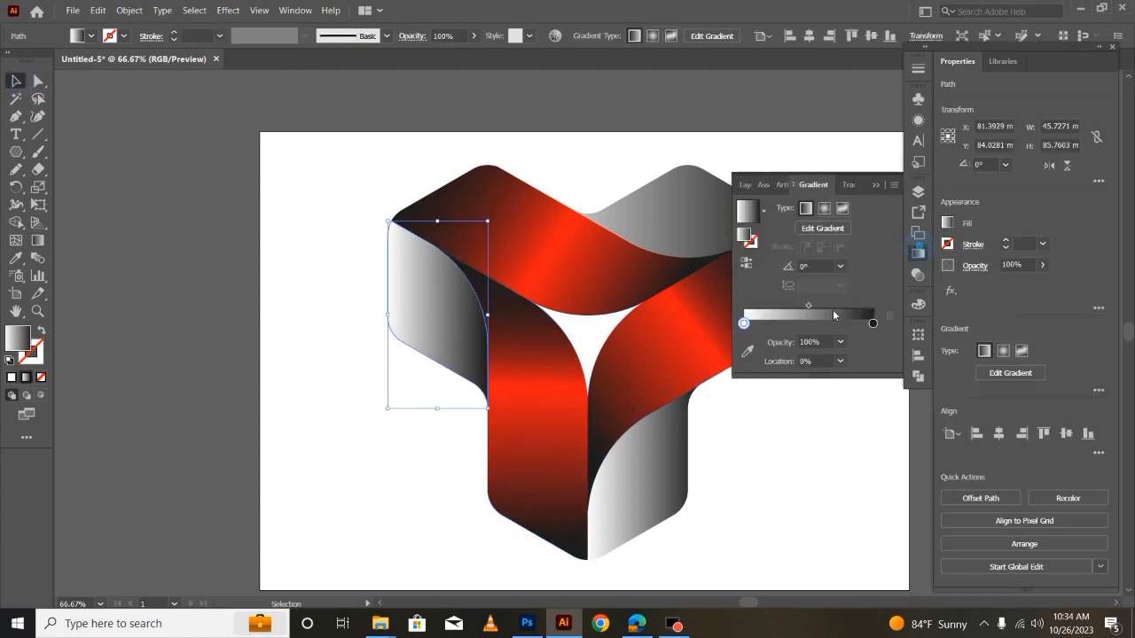
double_click(744, 324)
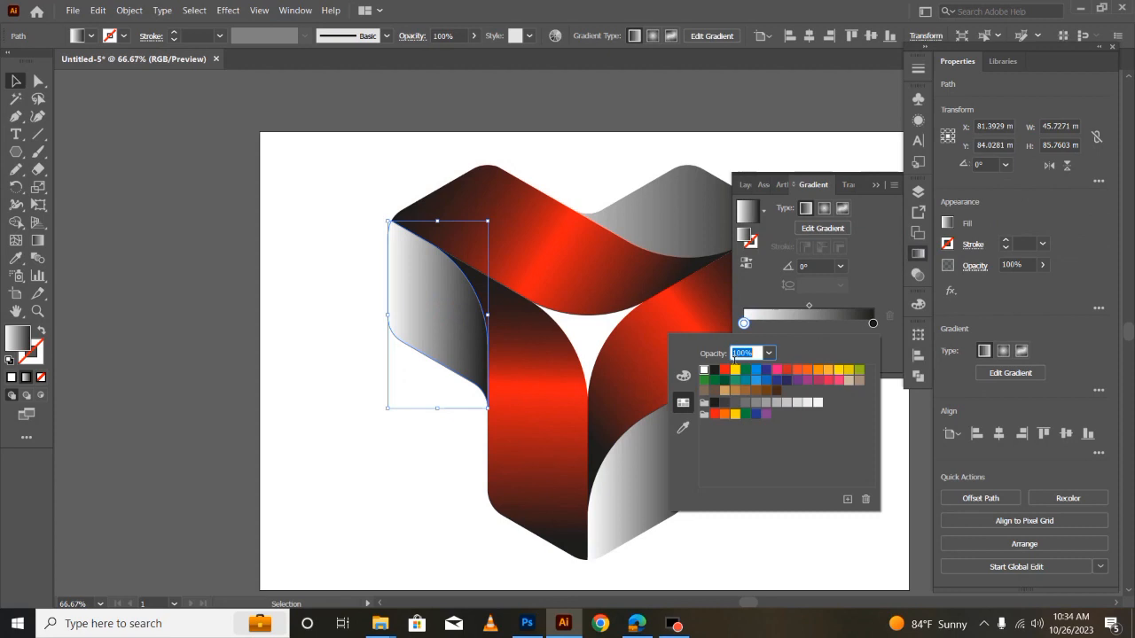
left_click(726, 371)
left_click(876, 186)
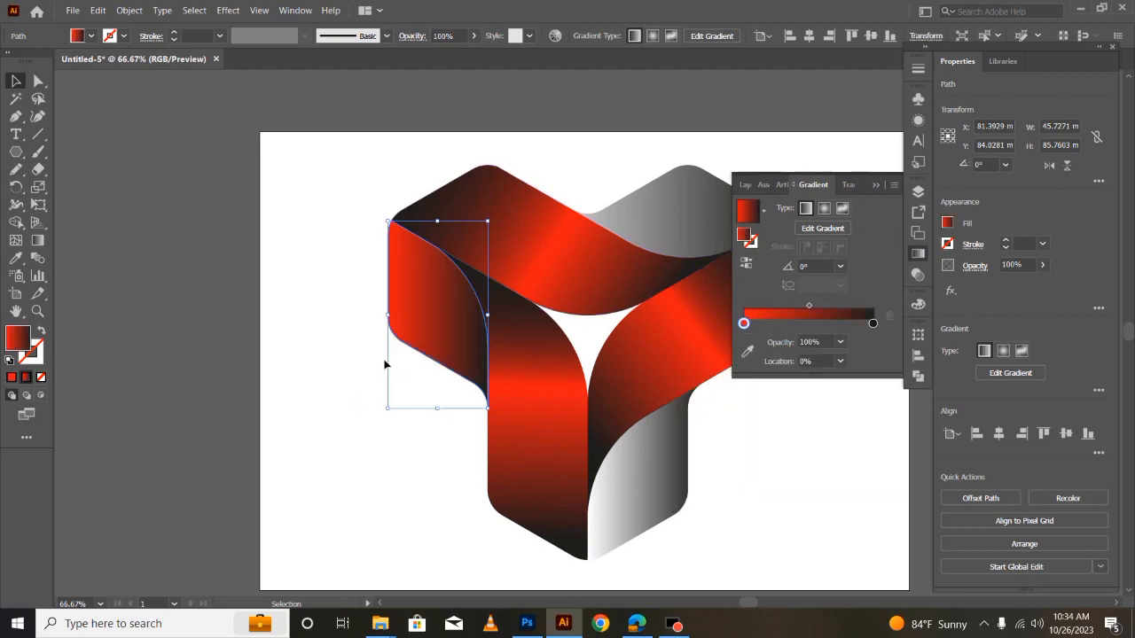
left_click(876, 185)
Step: Copy the left end face's red-to-black gradient onto the upper-right and lower-right end faces
left_click(13, 80)
left_click(320, 327)
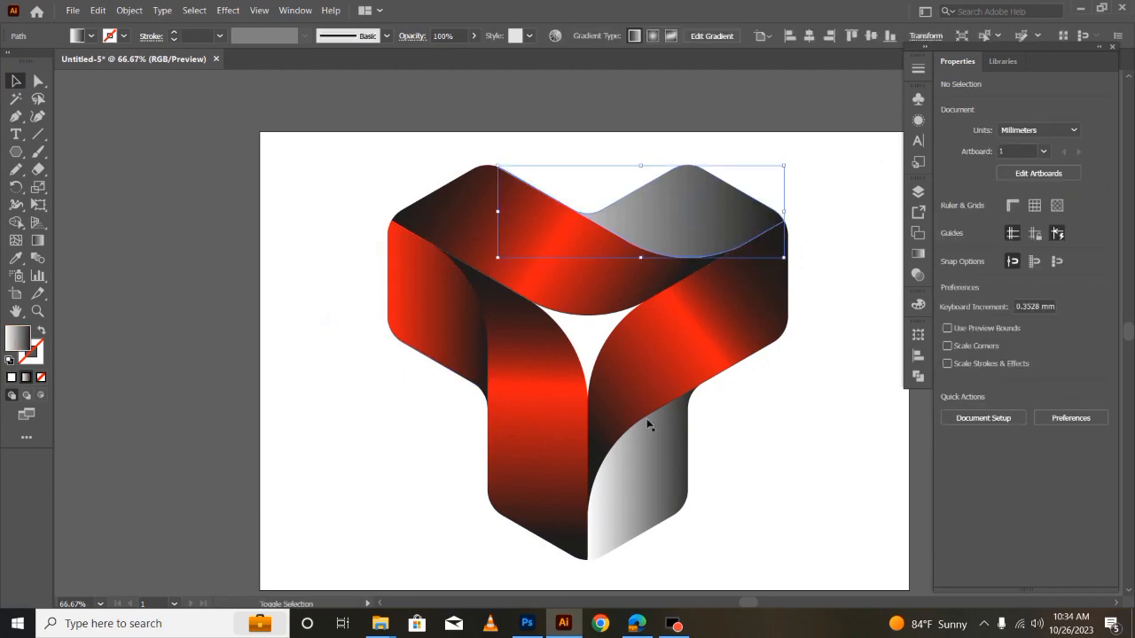
left_click(652, 490)
key("i")
left_click(451, 322)
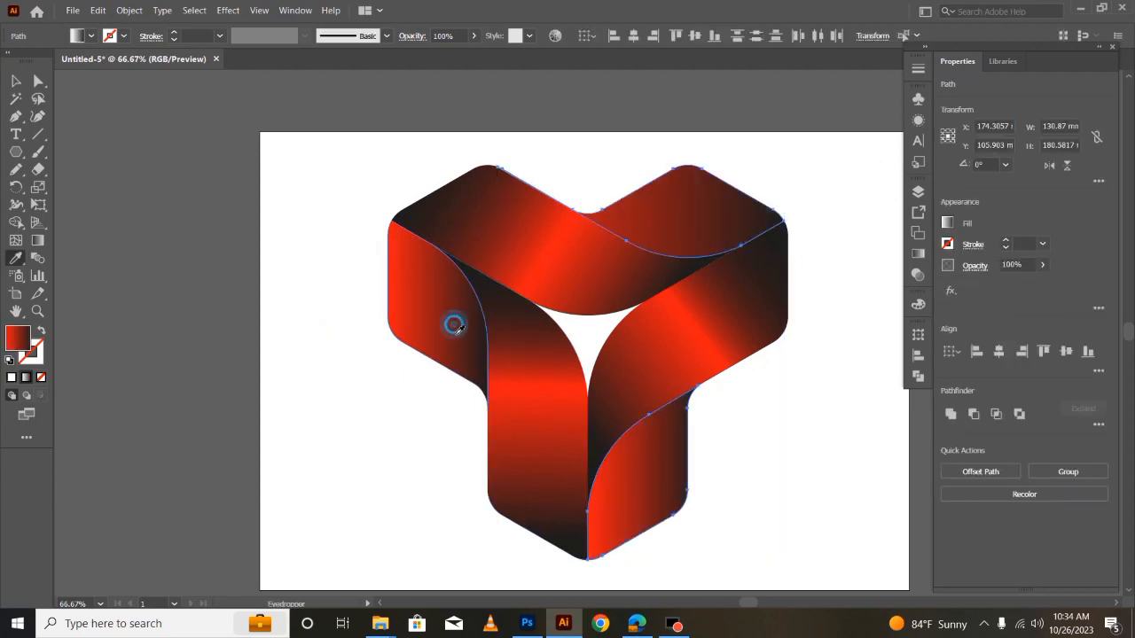
left_click(17, 83)
left_click(420, 383)
Step: Redraw the left end face's gradient diagonally from red outside its upper-left edge to black at its inner edge, adjusting the black stop and midpoint
left_click(431, 314)
left_click(37, 240)
left_click(296, 253)
mouse_move(341, 279)
left_mouse_down()
mouse_move(503, 347)
mouse_move(528, 342)
mouse_move(496, 342)
left_mouse_up()
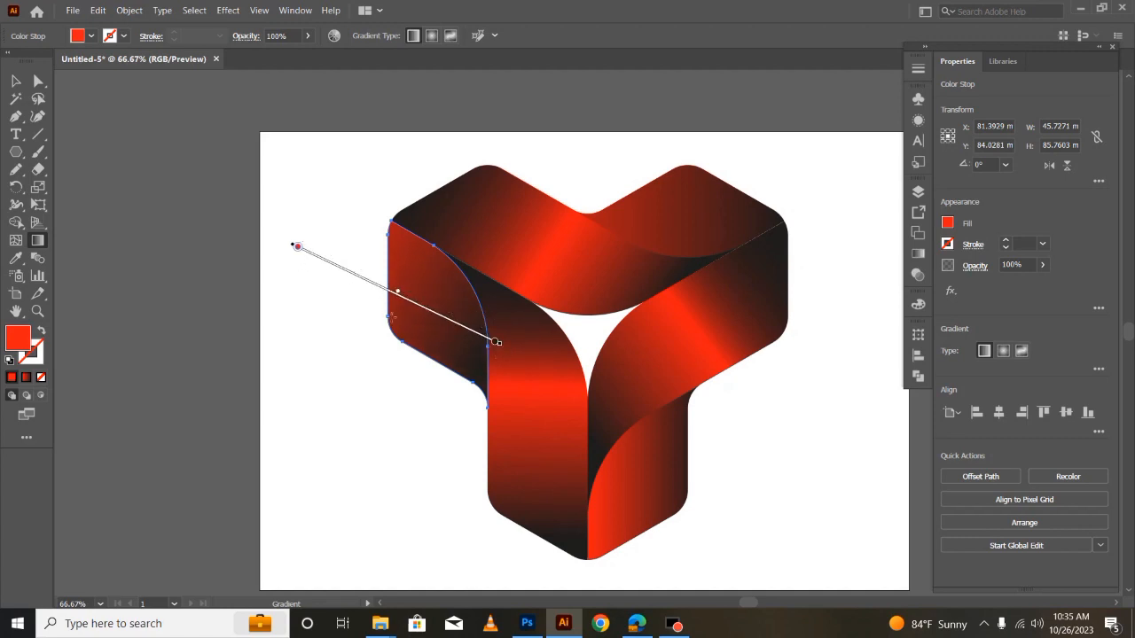
left_click_drag(399, 299, 413, 306)
left_click_drag(512, 351, 491, 341)
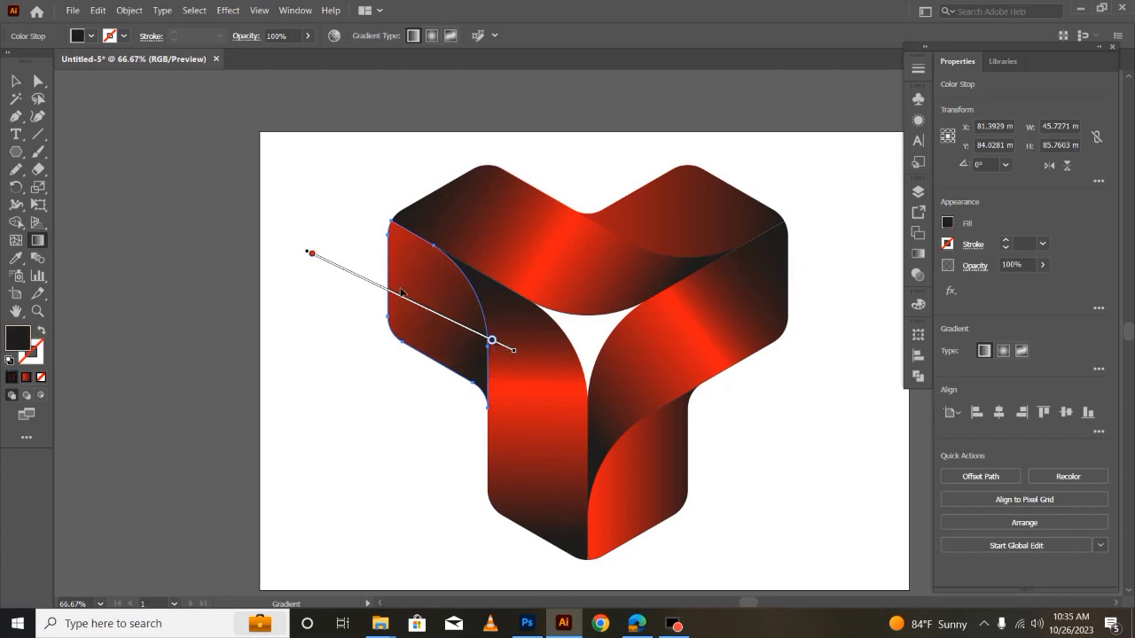
left_click_drag(410, 300, 420, 304)
key("v")
left_click(313, 406)
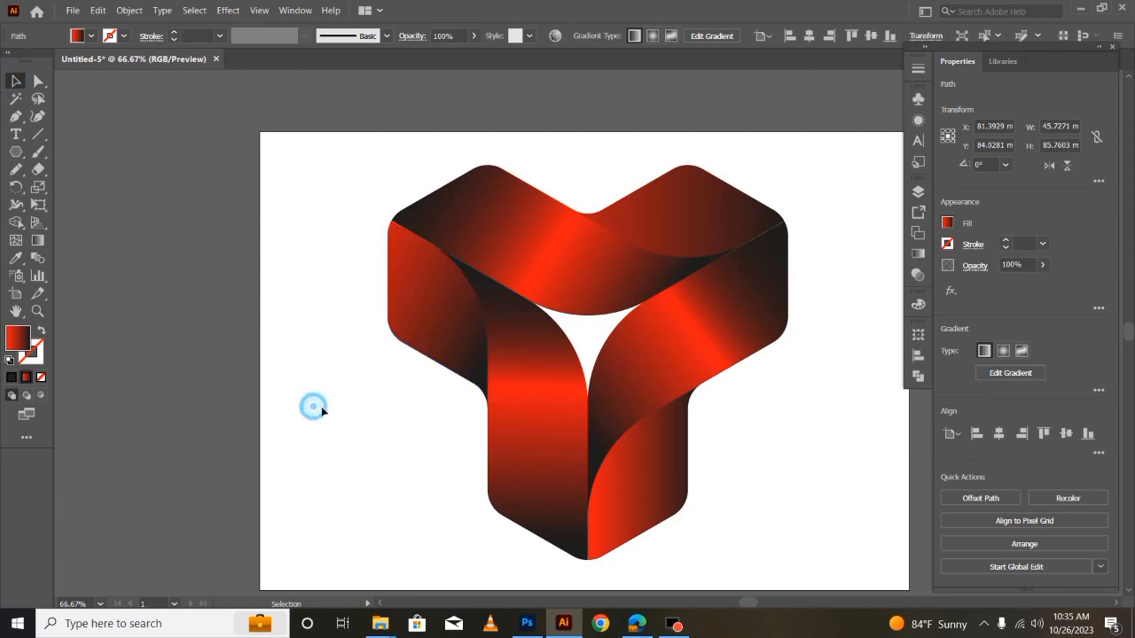
Step: Redraw the upper-right end face's gradient diagonally from red beyond its upper edge to black at the inner corner beside the top band
left_click(686, 234)
left_click(37, 240)
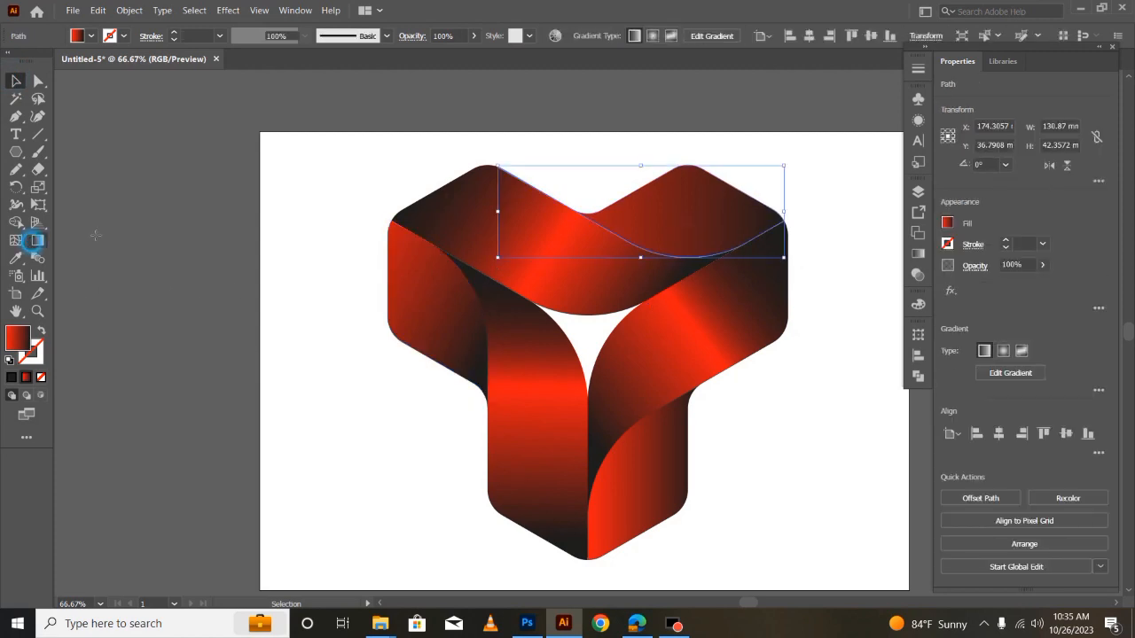
mouse_move(779, 166)
left_mouse_down()
mouse_move(697, 246)
mouse_move(704, 286)
mouse_move(662, 296)
mouse_move(680, 284)
left_mouse_up()
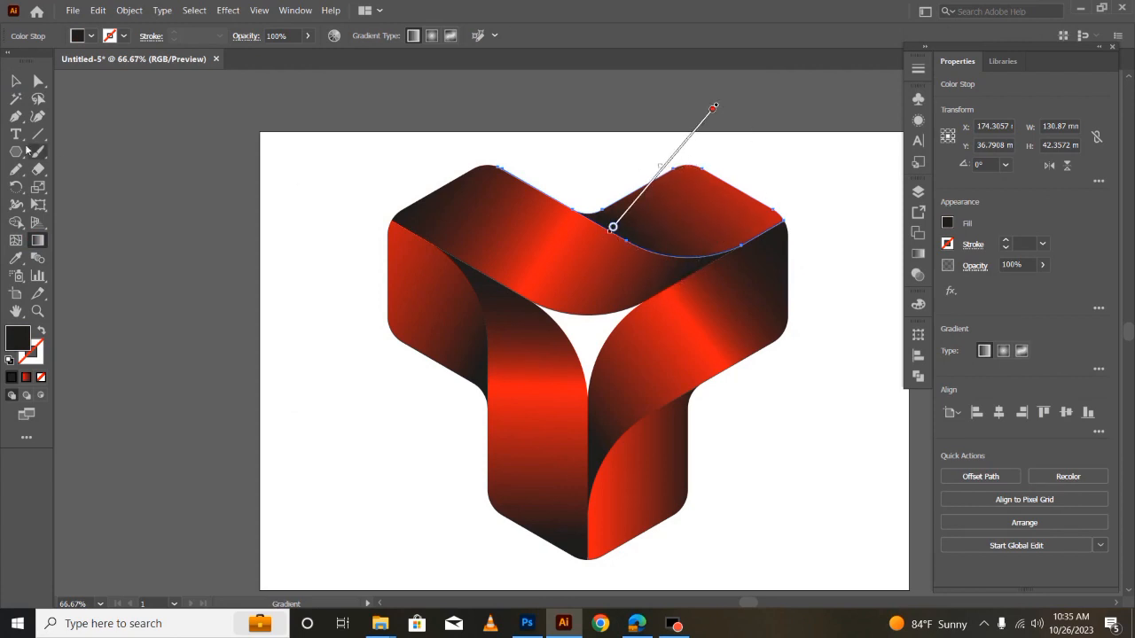
left_click(16, 81)
left_click(324, 488)
Step: Redraw the lower-right end face's gradient diagonally from red at its outer lower corner to black at the curved inner edge, and adjust the midpoint
left_click(664, 463)
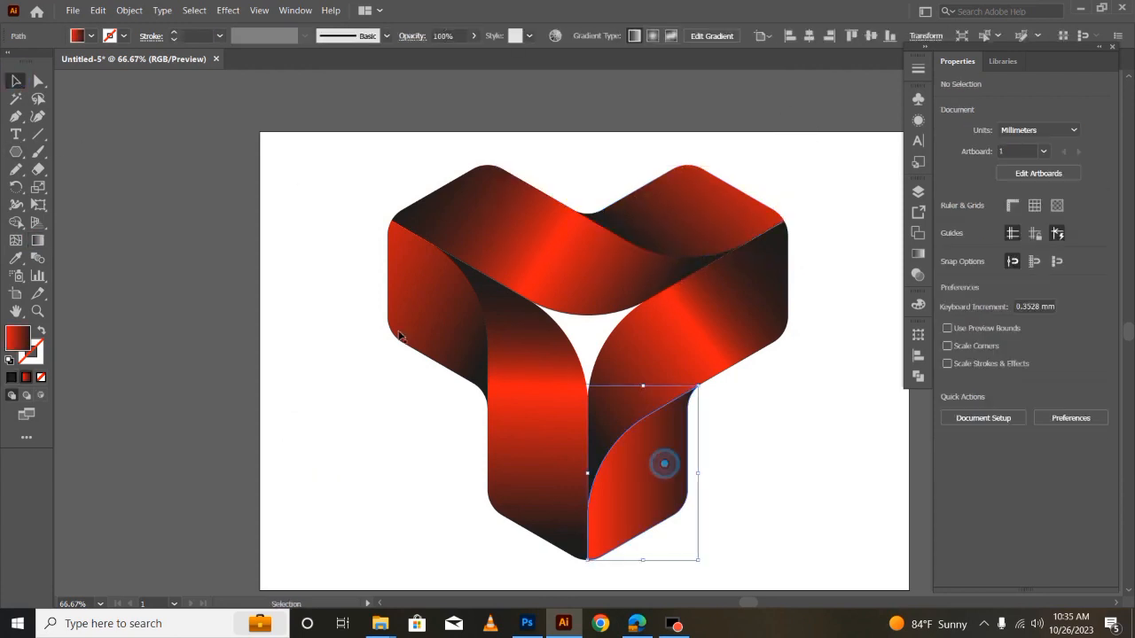
left_click(38, 241)
mouse_move(658, 562)
left_mouse_down()
mouse_move(634, 443)
mouse_move(586, 469)
mouse_move(593, 478)
mouse_move(627, 453)
left_mouse_up()
mouse_move(668, 501)
left_mouse_down()
mouse_move(639, 471)
mouse_move(661, 492)
left_mouse_up()
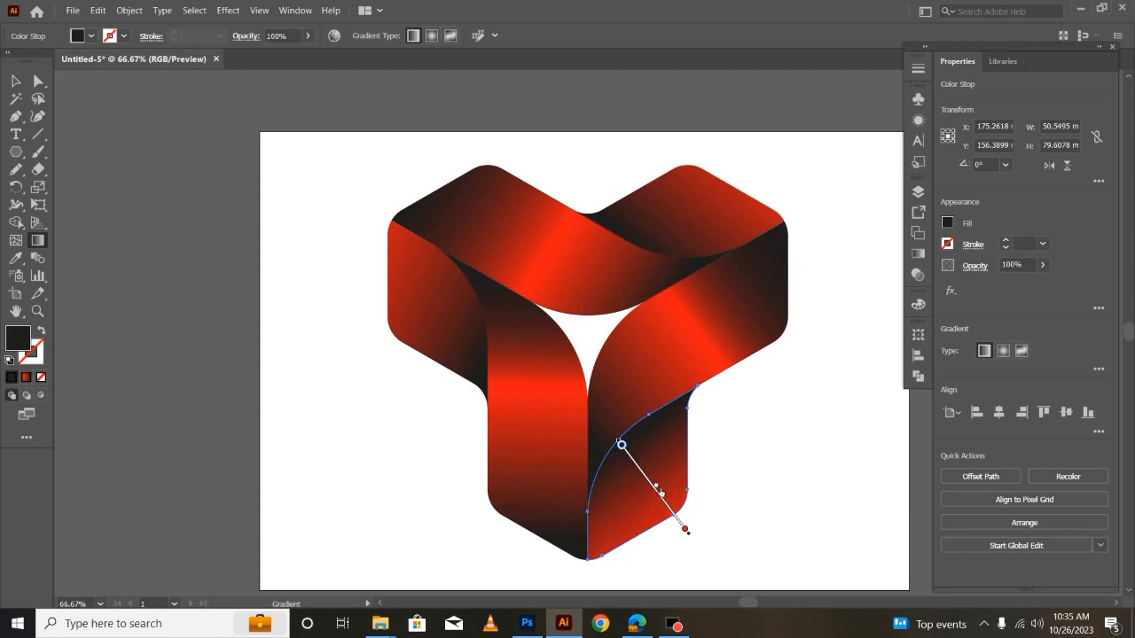
key("v")
left_click(354, 432)
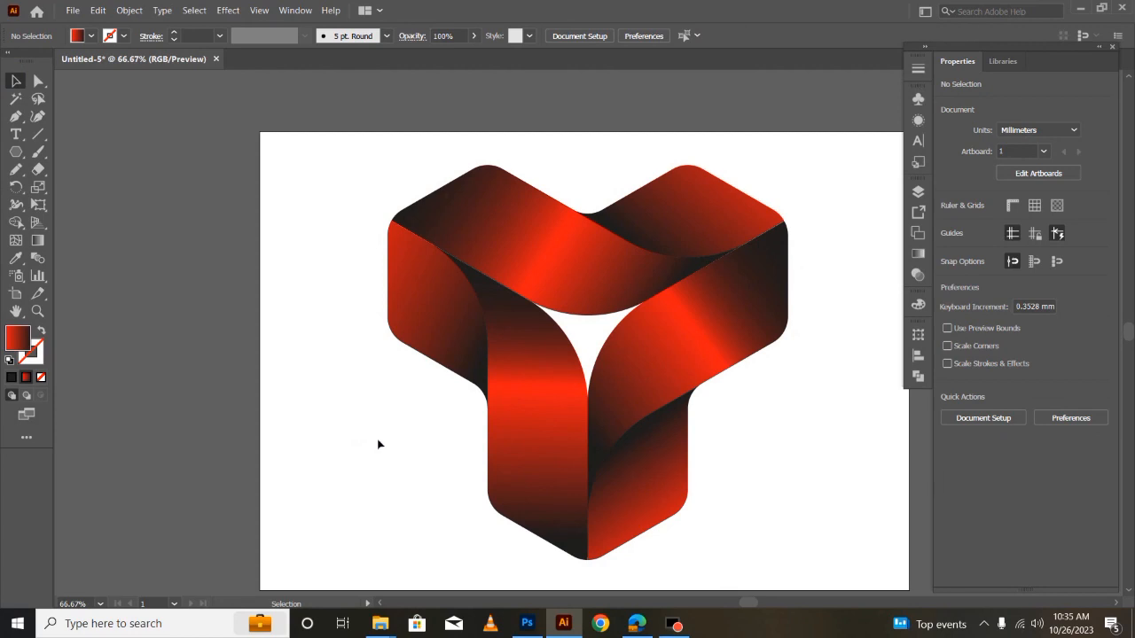
Step: Select all the logo shapes and open the Drop Shadow effect settings for them
scroll(381, 439, "down", 3)
scroll(381, 439, "up", 2)
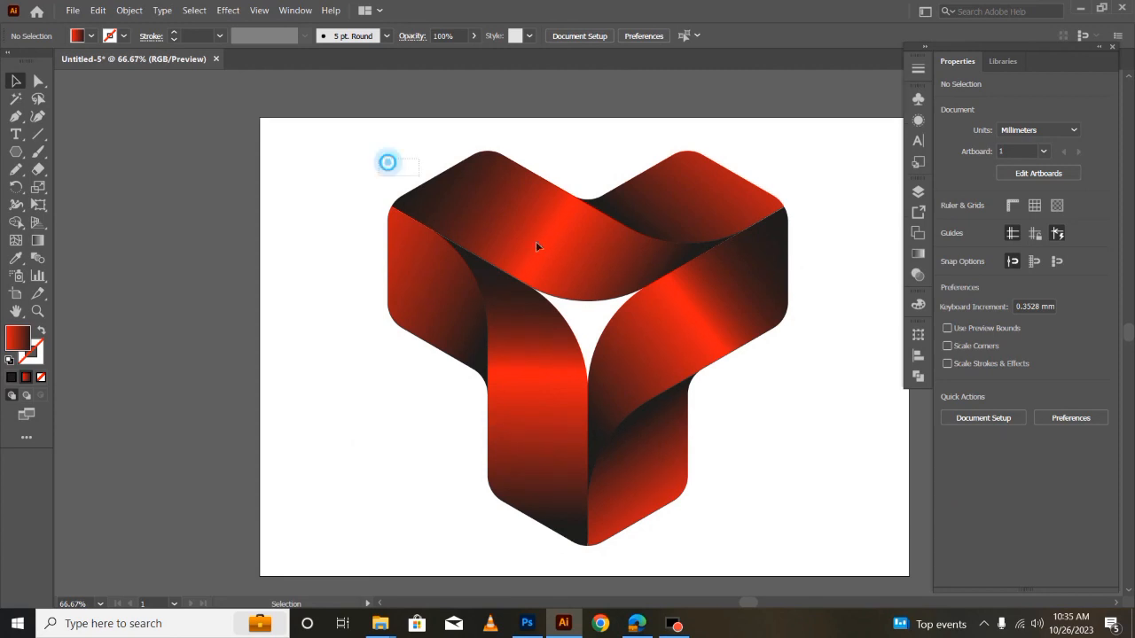
key("ctrl+a")
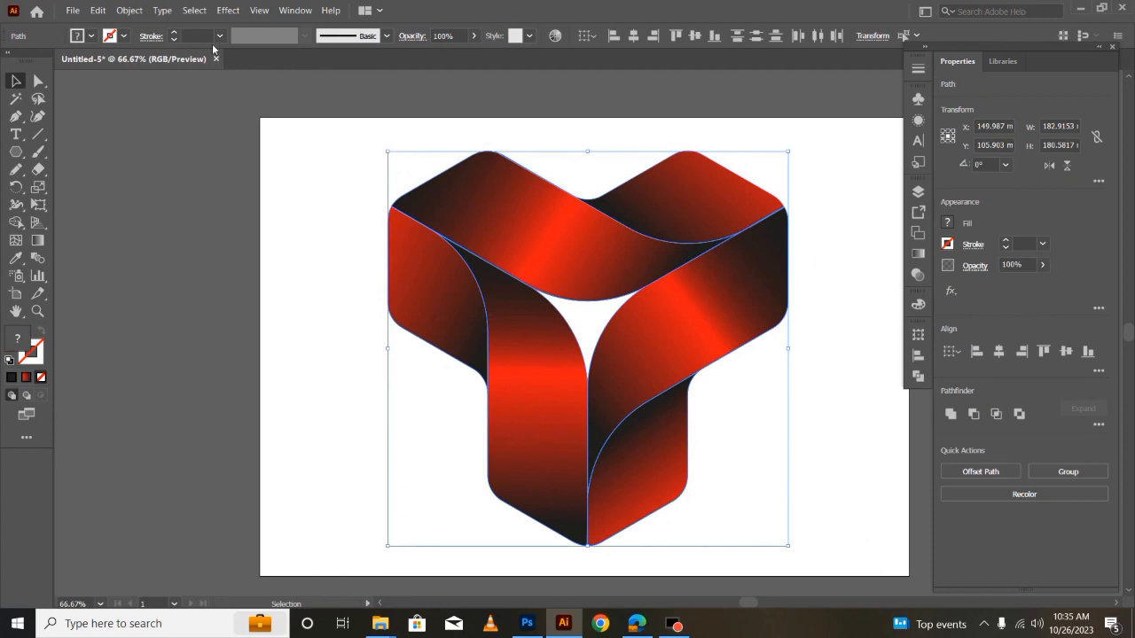
left_click(226, 11)
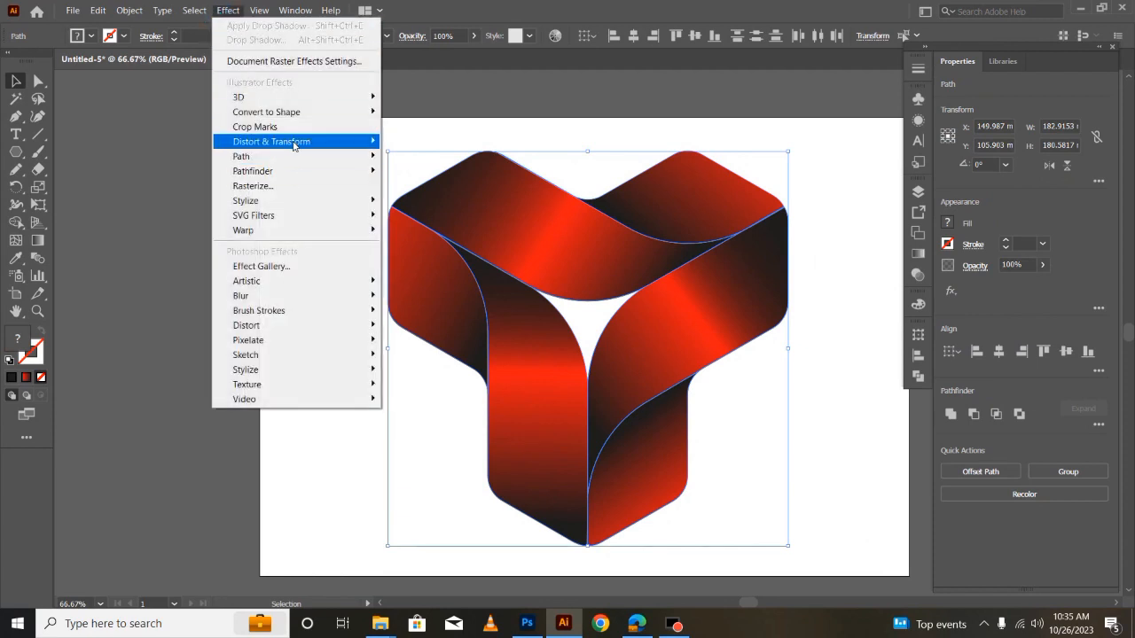
mouse_move(298, 218)
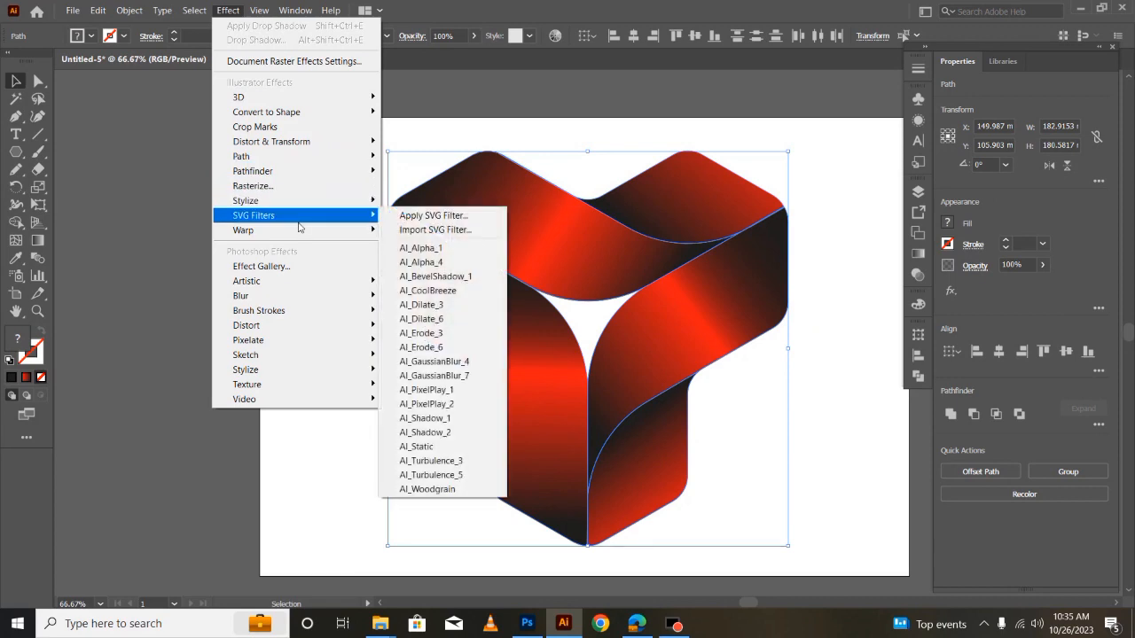
mouse_move(342, 203)
left_click(397, 201)
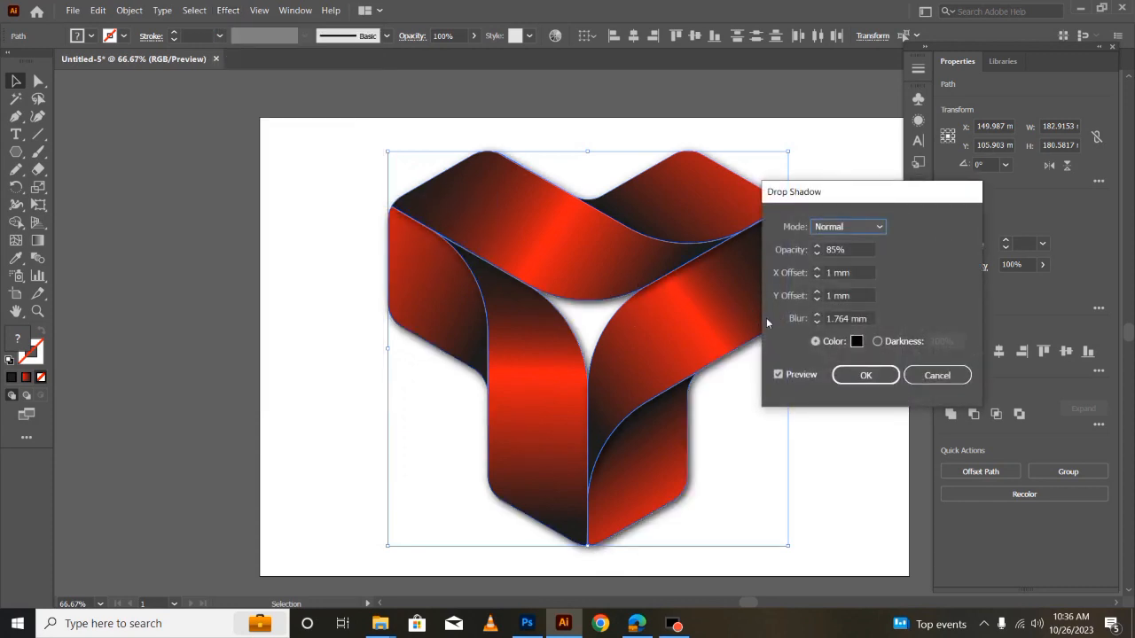
Step: Set the drop shadow's opacity to 90%
left_click(817, 246)
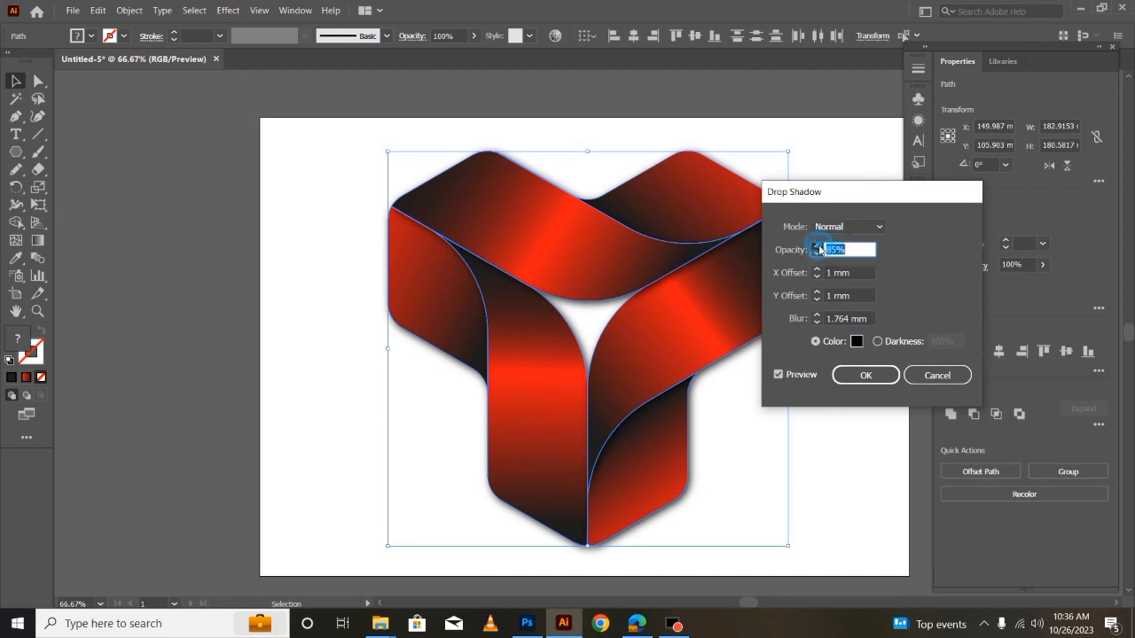
left_click(818, 248)
left_click(817, 248)
left_click(816, 247)
left_click(817, 247)
left_click(817, 248)
left_click(817, 247)
left_click(816, 248)
left_click(817, 249)
left_click(816, 255)
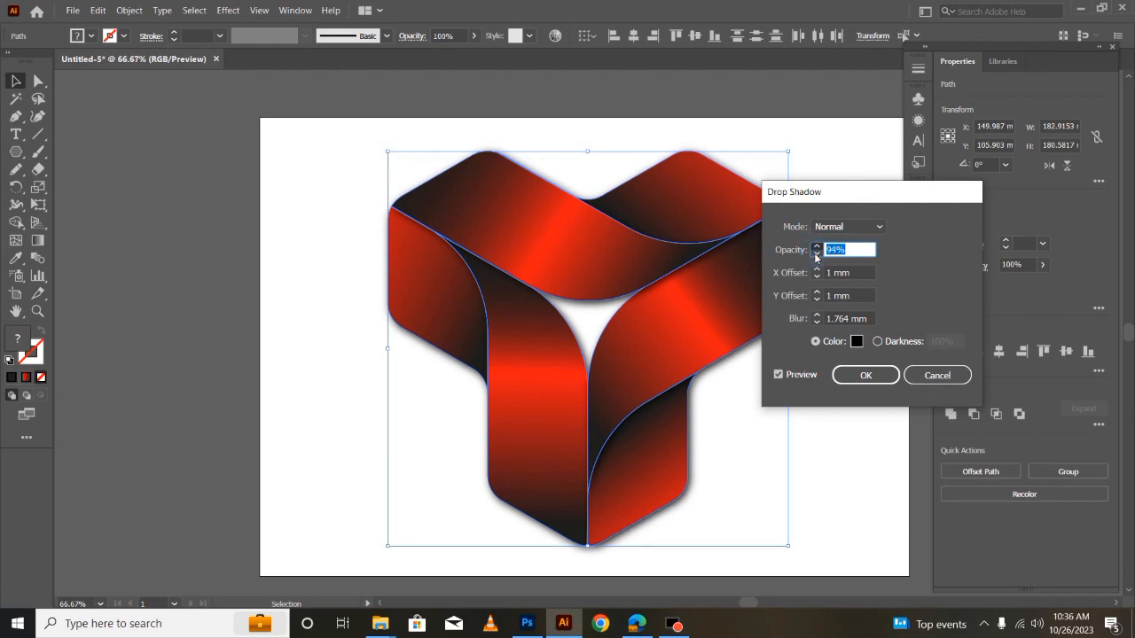
Step: Try larger X offsets up to 5 mm for the drop shadow, and return the offset to 1 mm
left_click(817, 269)
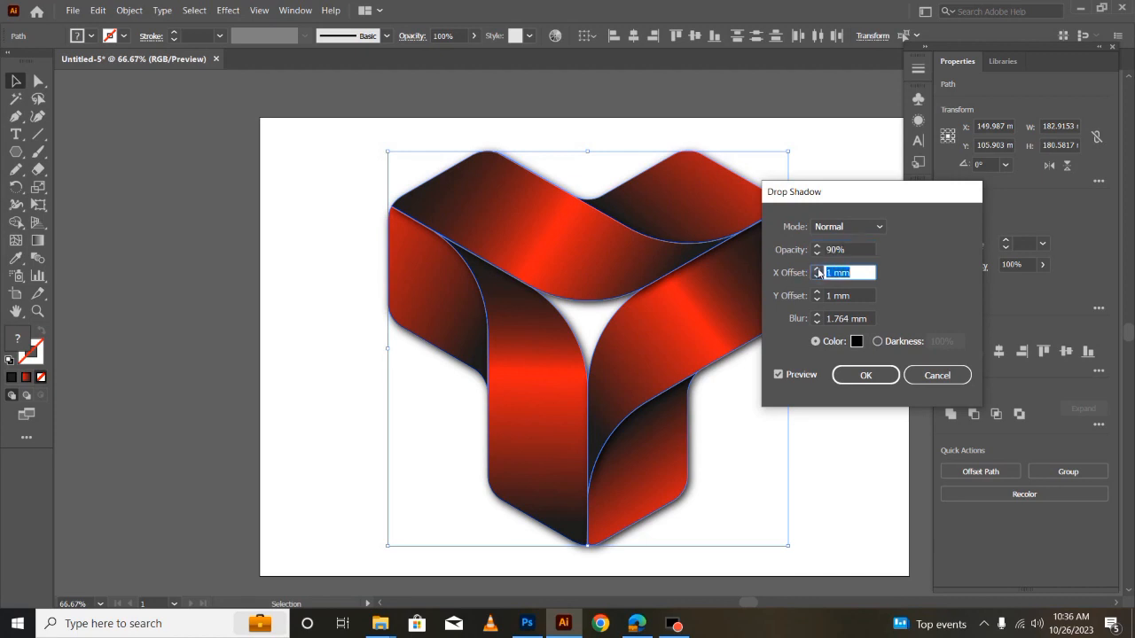
left_click(818, 269)
left_click(817, 270)
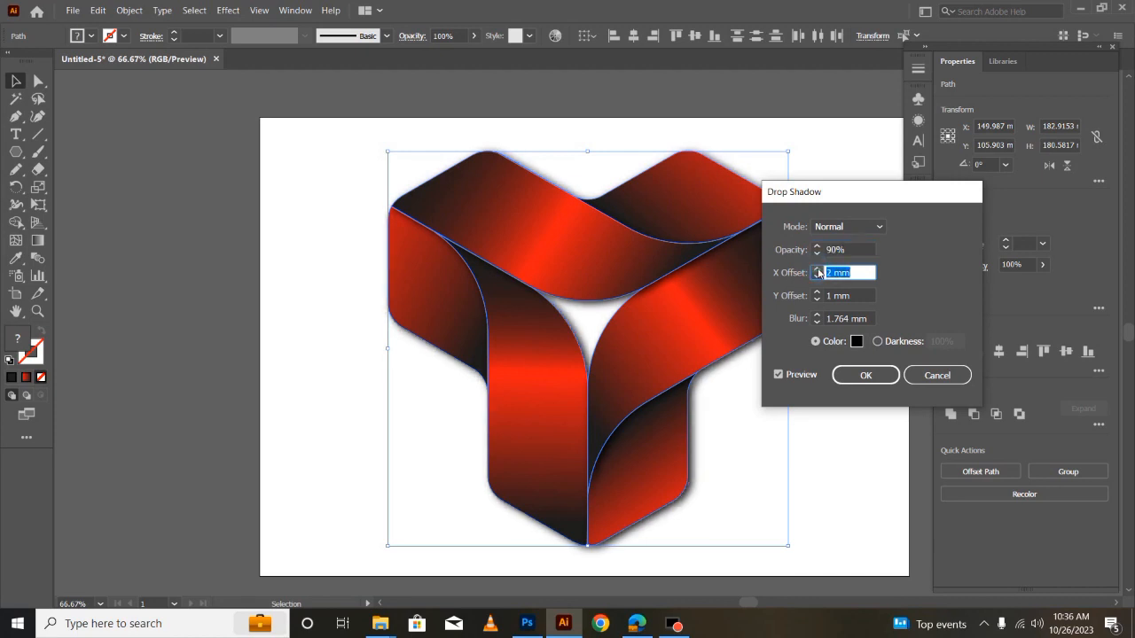
left_click(817, 269)
left_click(818, 269)
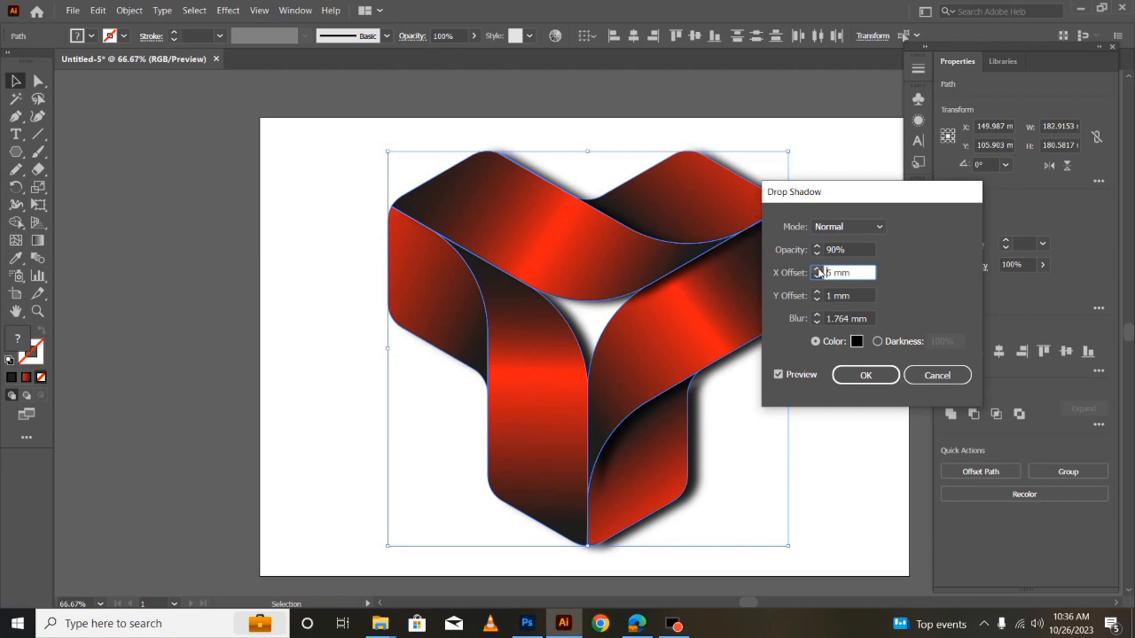
left_click(818, 279)
left_click(817, 279)
left_click(817, 278)
left_click(818, 278)
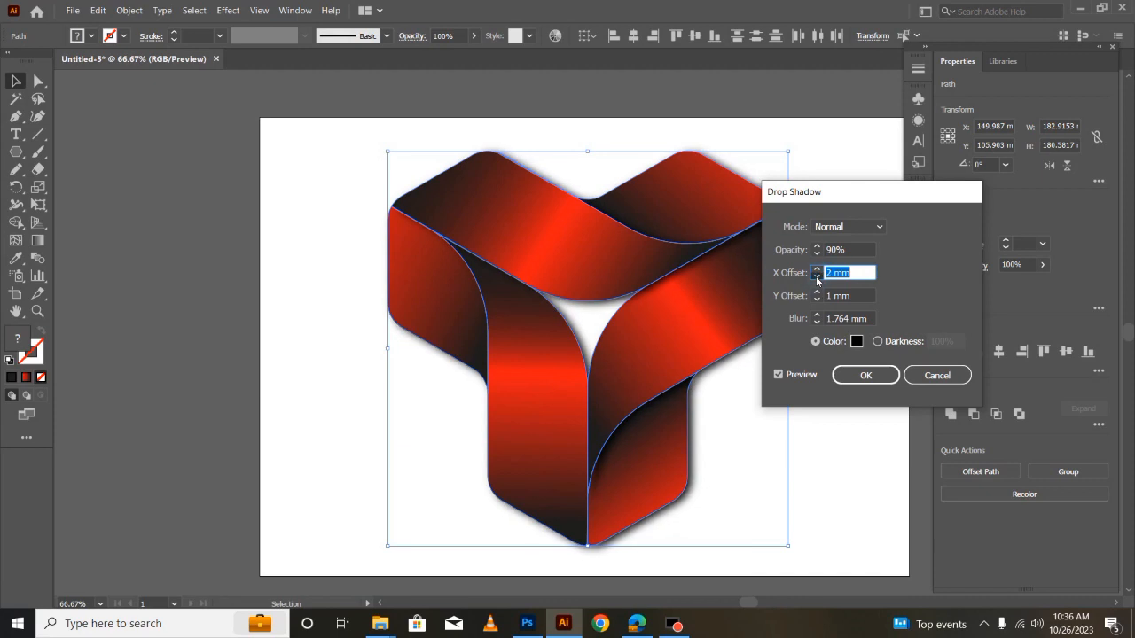
left_click(817, 278)
Step: Apply the drop shadow to the logo and deselect the artwork
left_click(865, 373)
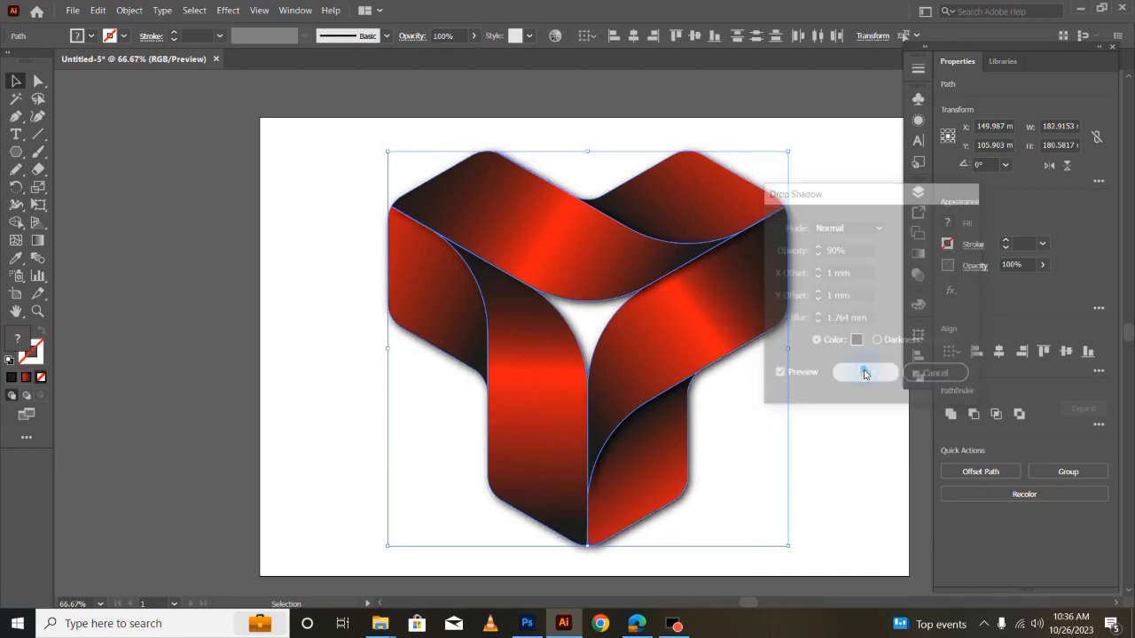
left_click(868, 414)
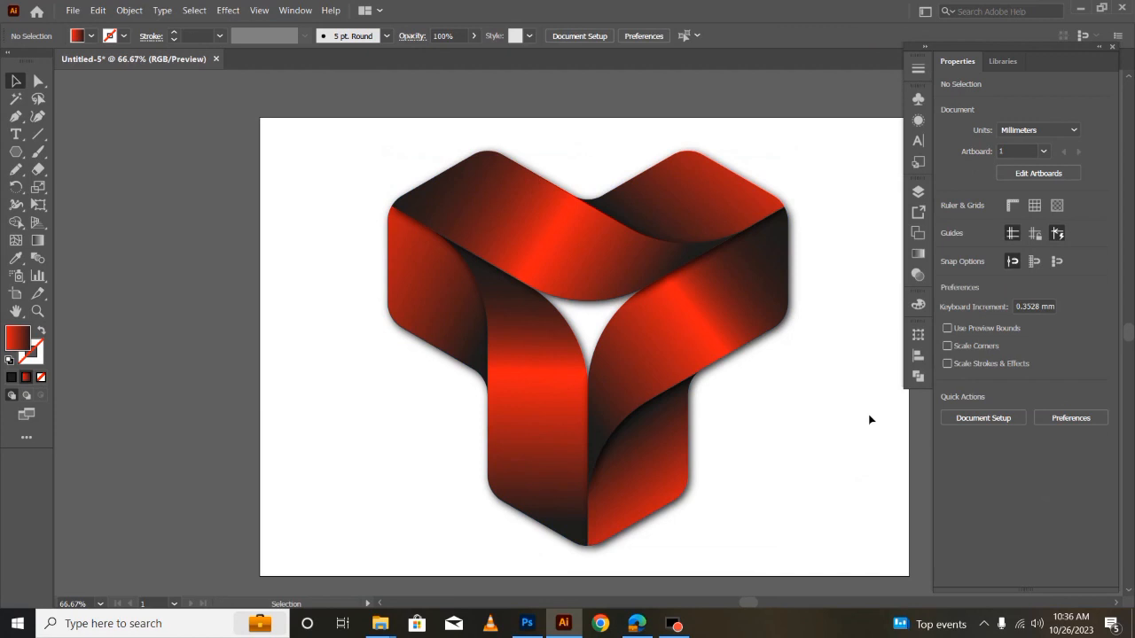
left_click_drag(747, 603, 750, 607)
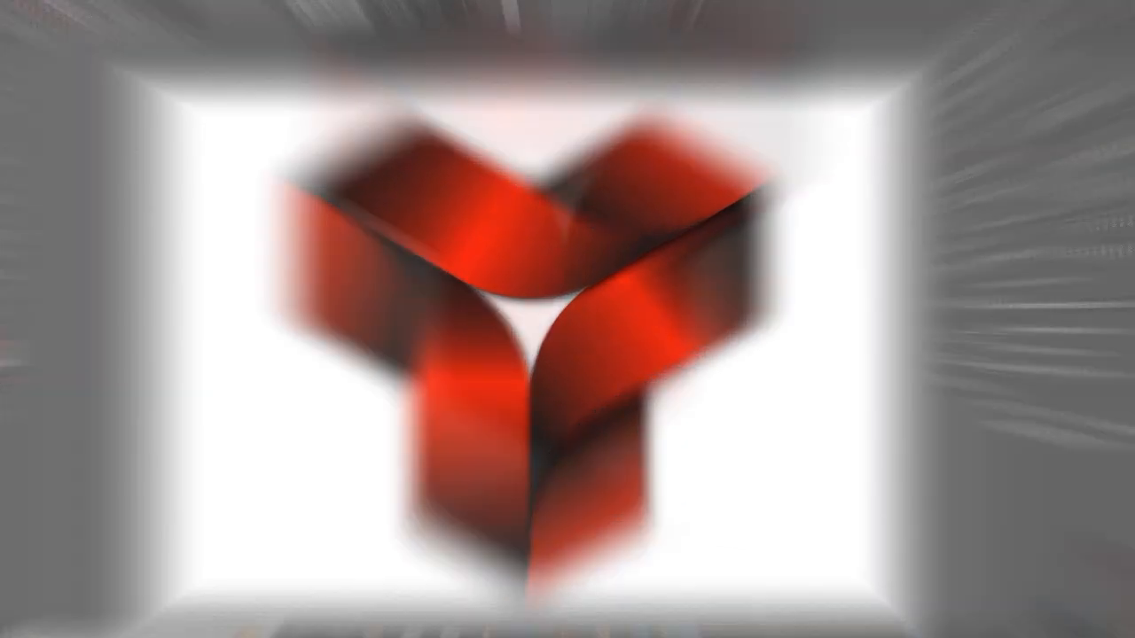